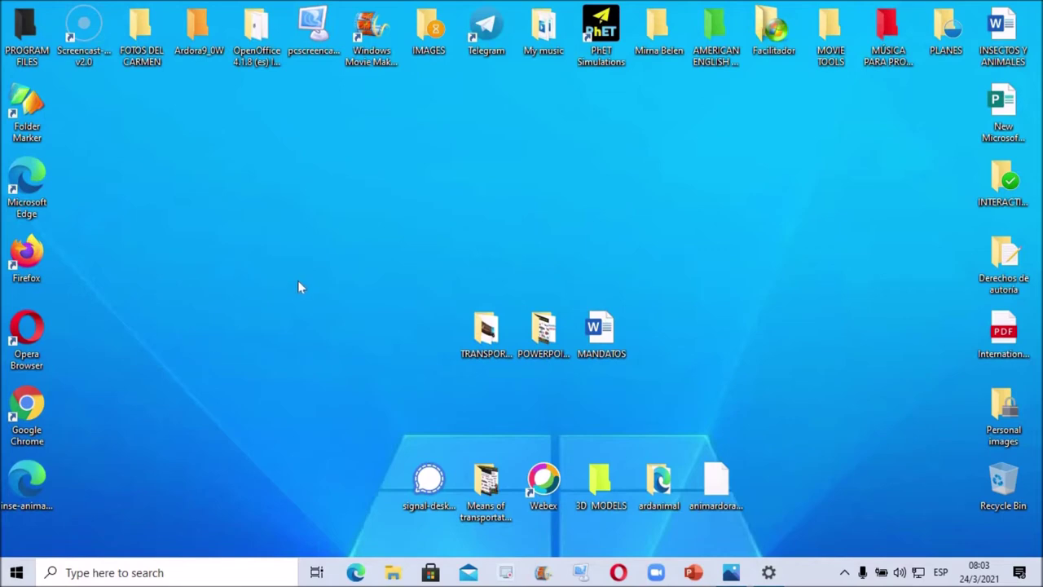
Open the POWERPOINTQUIZ folder and view the Untitled.png image in Photos.
{"action": "double_click", "coordinate": [554, 334]}
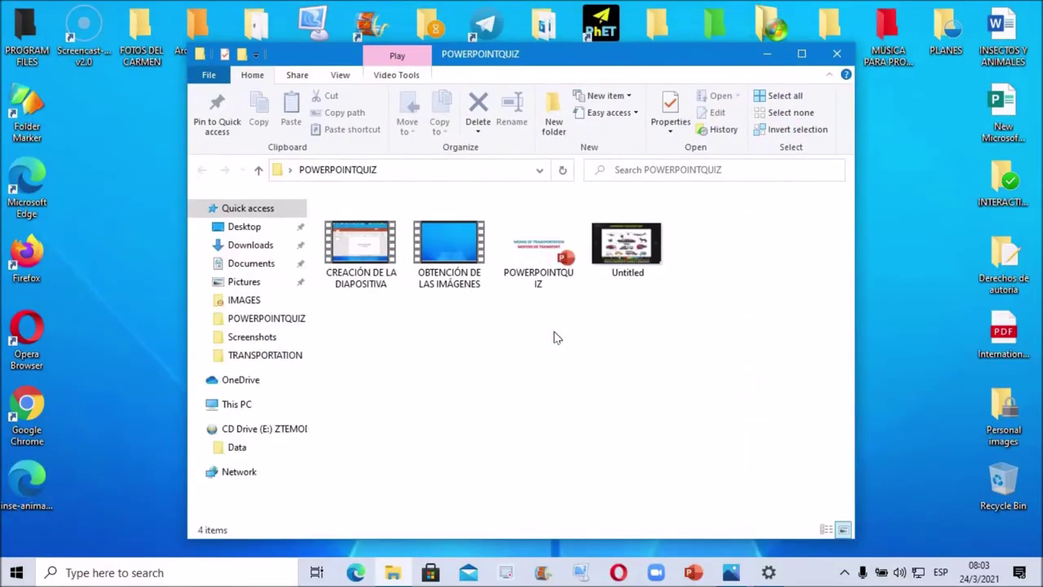
{"action": "left_click", "coordinate": [635, 256]}
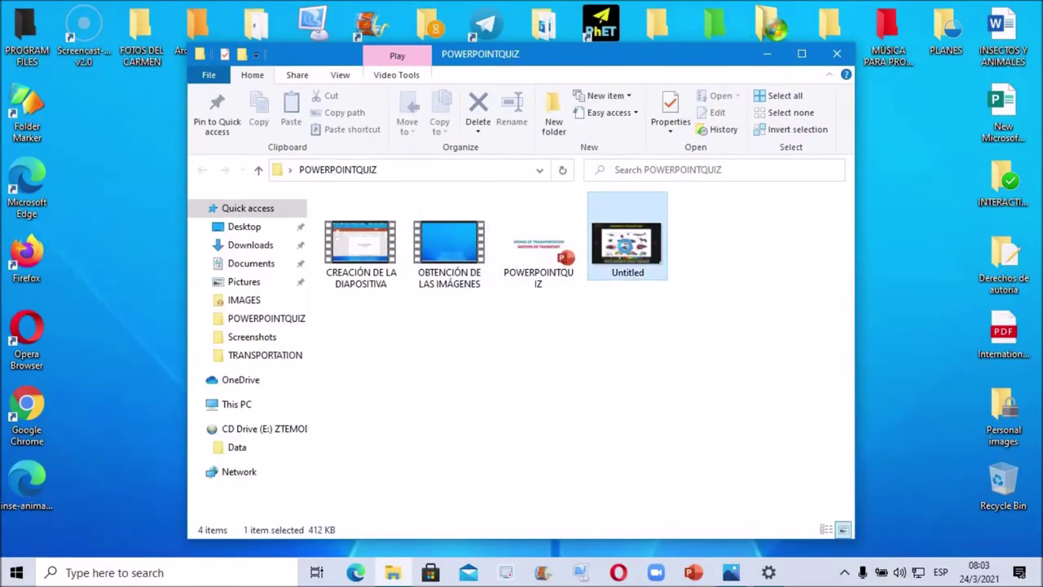
{"action": "double_click", "coordinate": [627, 252]}
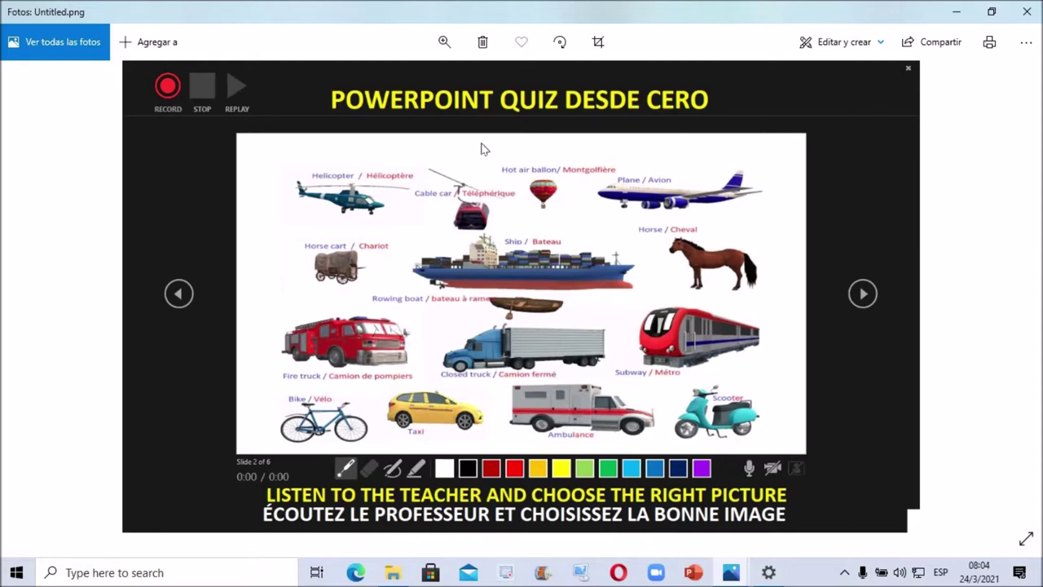
{"action": "left_click", "coordinate": [1026, 12]}
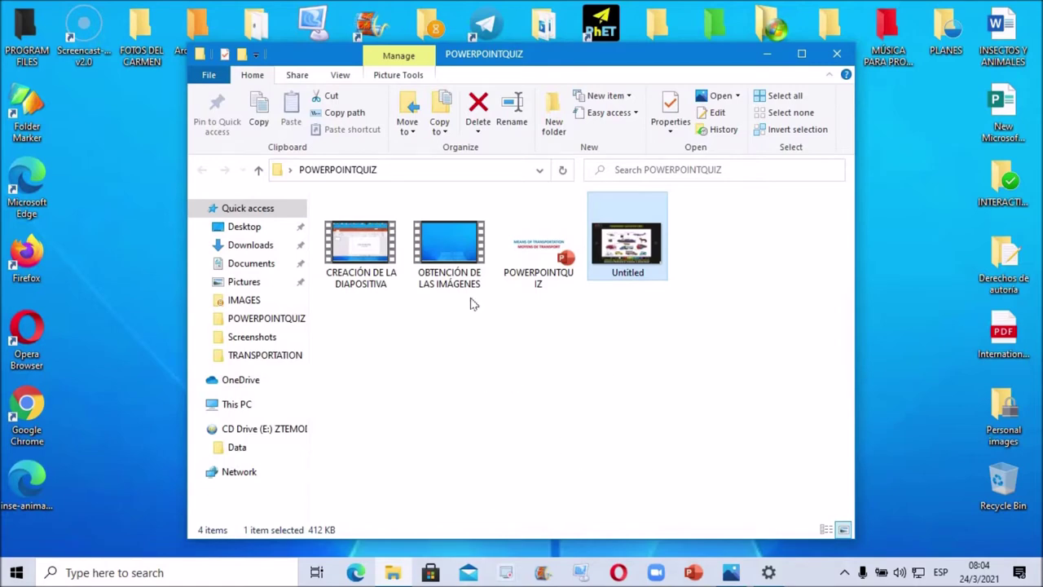
{"action": "double_click", "coordinate": [363, 239]}
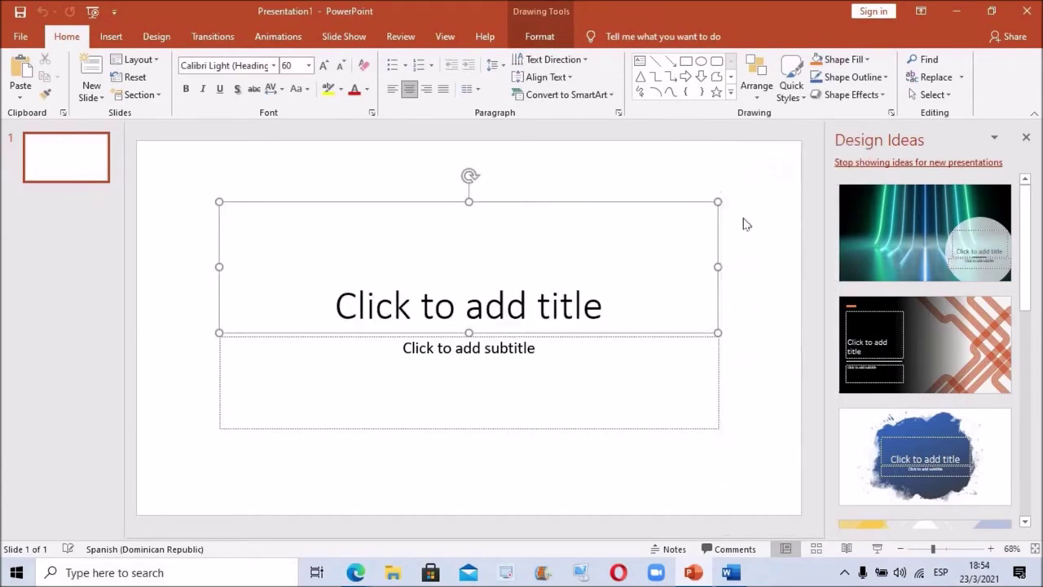
Select the subtitle placeholder on the first slide.
{"action": "left_click", "coordinate": [768, 358]}
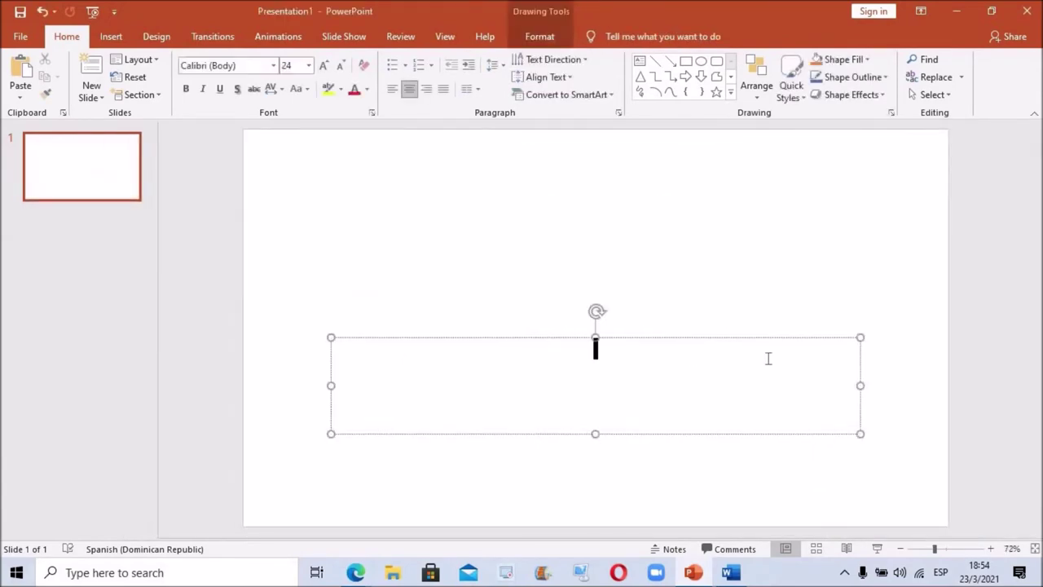
Cut the subtitle placeholder from slide 1 and add two Blank-layout slides.
{"action": "right_click", "coordinate": [859, 339]}
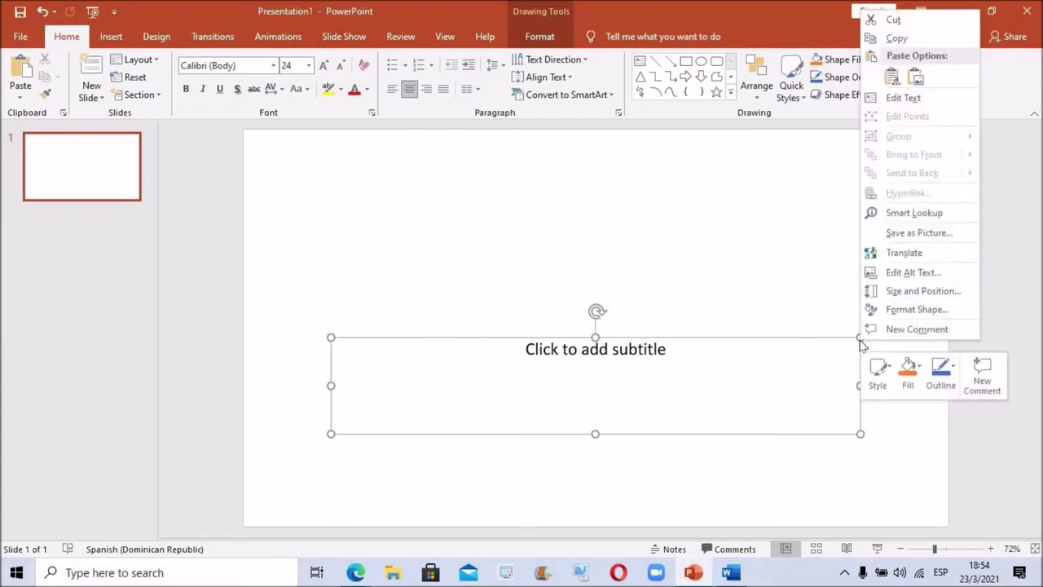
{"action": "left_click", "coordinate": [890, 19]}
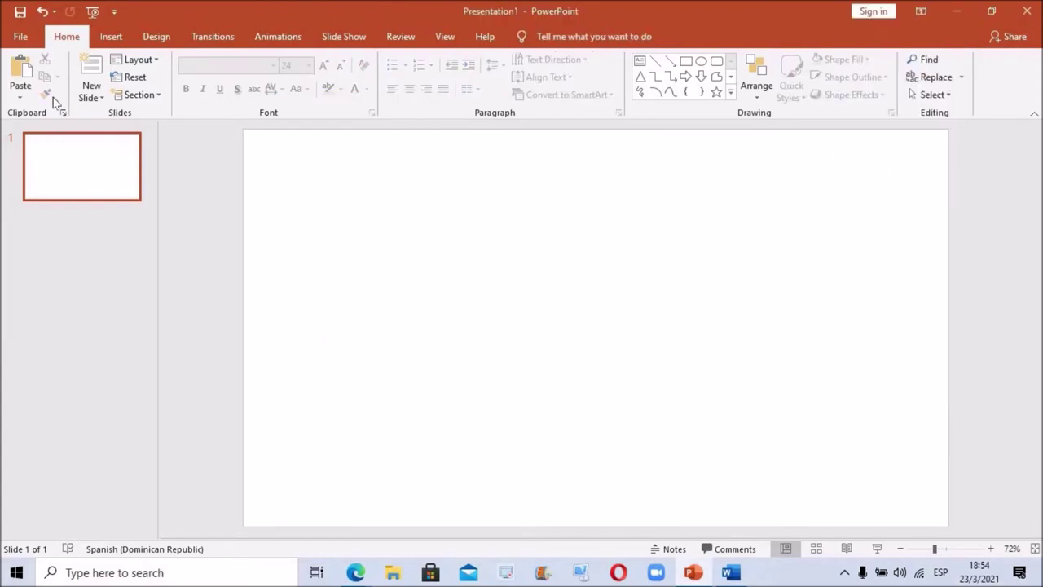
{"action": "left_click", "coordinate": [88, 92]}
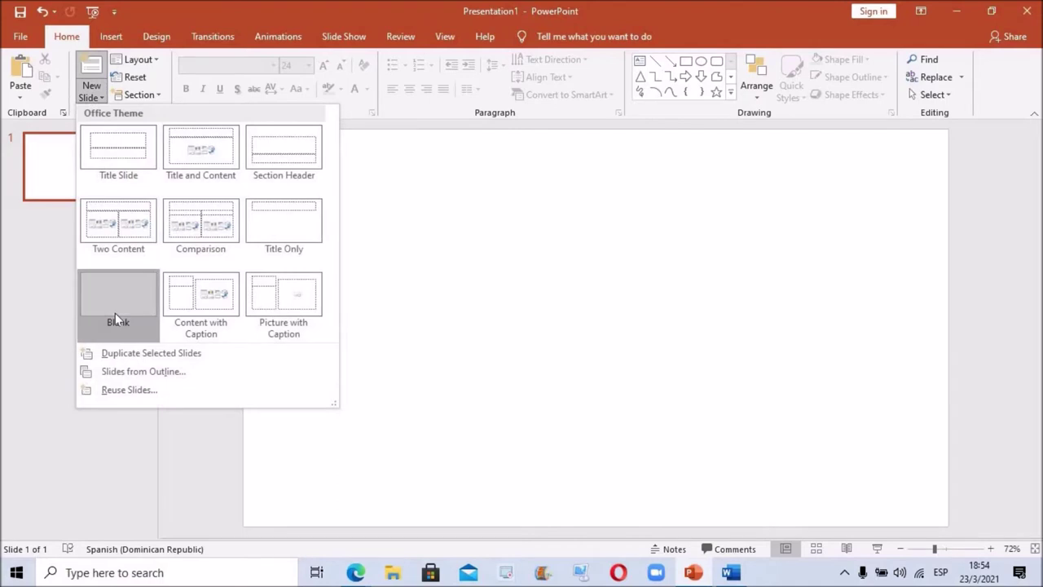
{"action": "left_click", "coordinate": [115, 313]}
{"action": "left_click", "coordinate": [97, 93]}
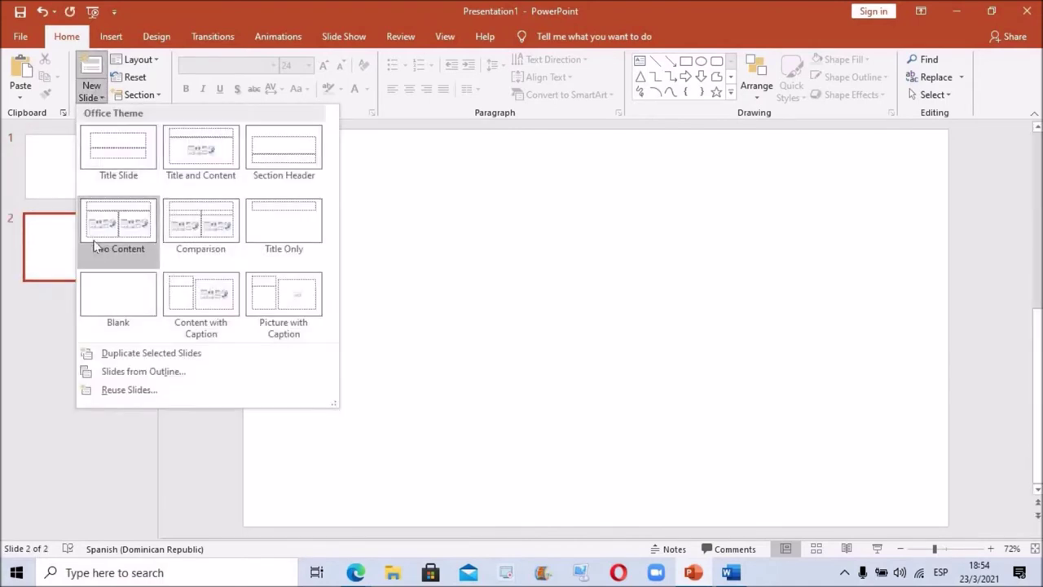
{"action": "left_click", "coordinate": [109, 295]}
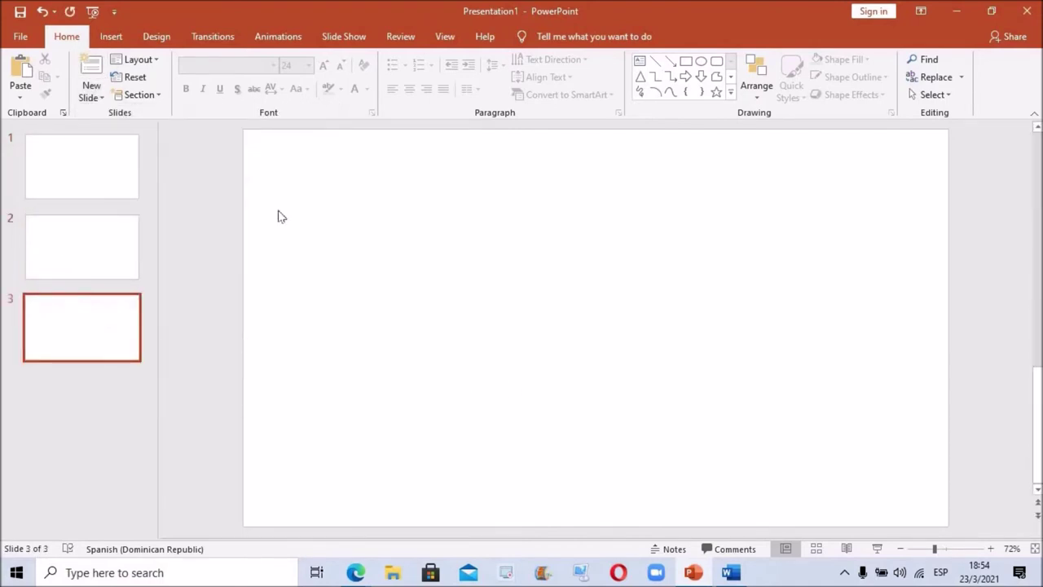
{"action": "left_click", "coordinate": [109, 37]}
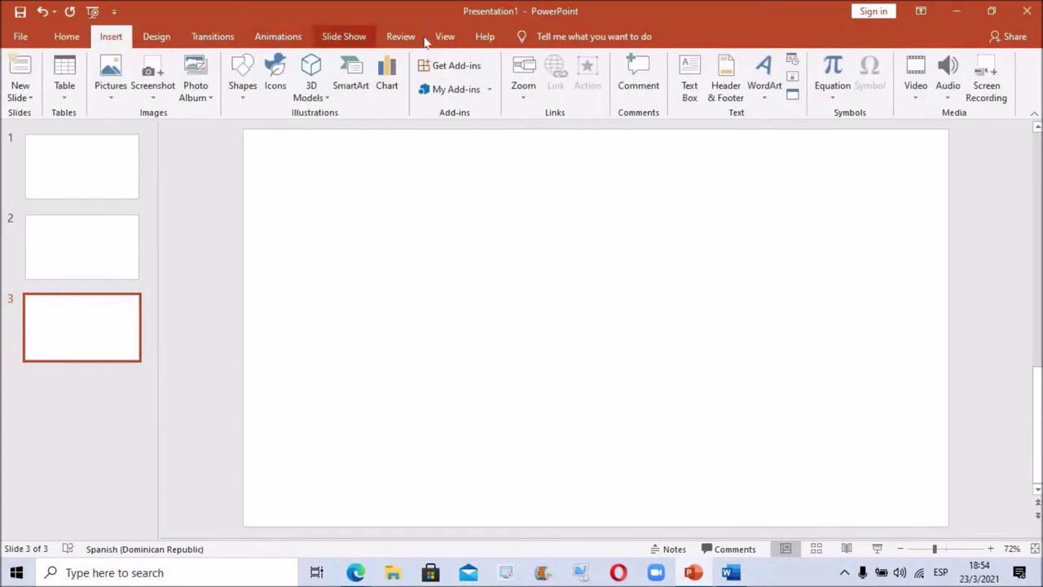
Insert WordArt on slide 3 reading 'MEANS OF TRANSPORTATION' over 'MOYENS DE TRANSPORT'.
{"action": "left_click", "coordinate": [763, 85]}
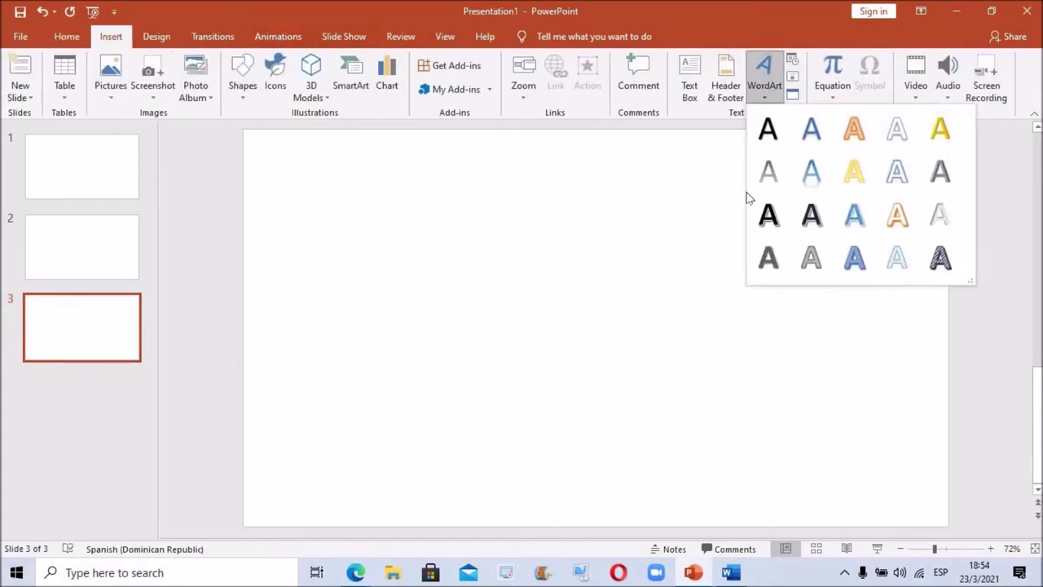
{"action": "left_click", "coordinate": [811, 216]}
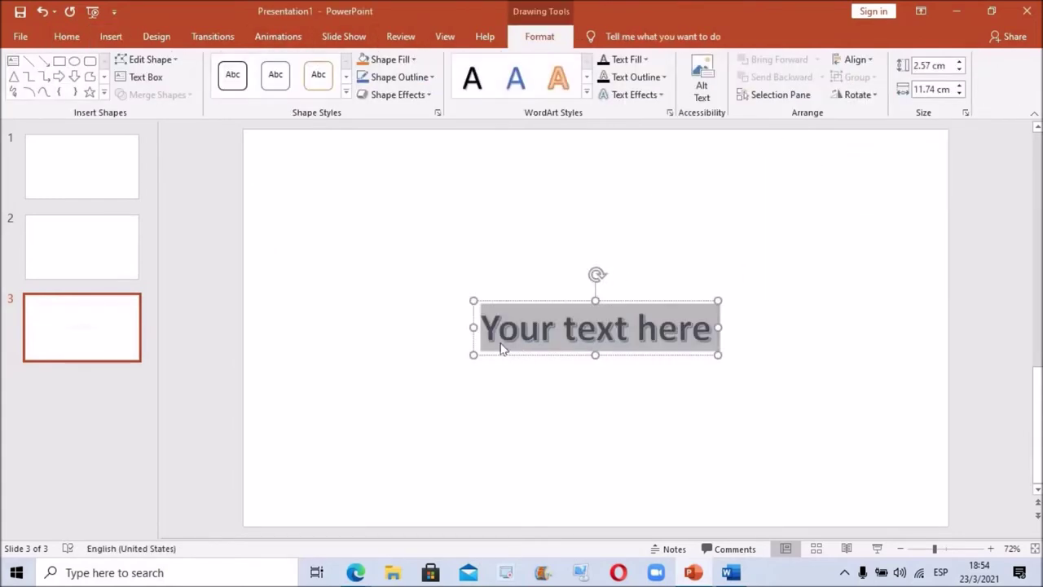
{"action": "left_click", "coordinate": [490, 328]}
{"action": "type", "text": "M"}
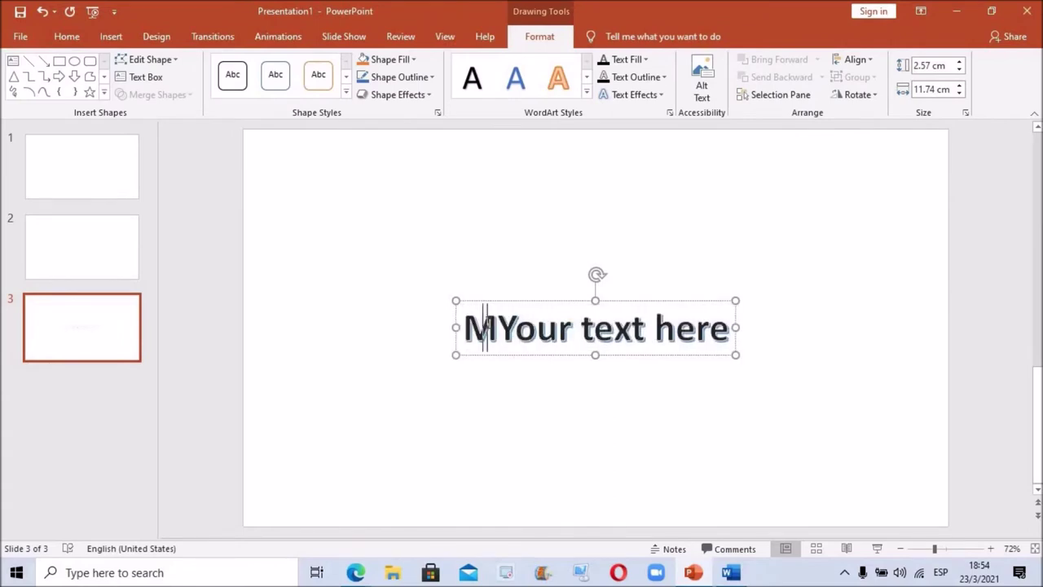
{"action": "type", "text": "EAN"}
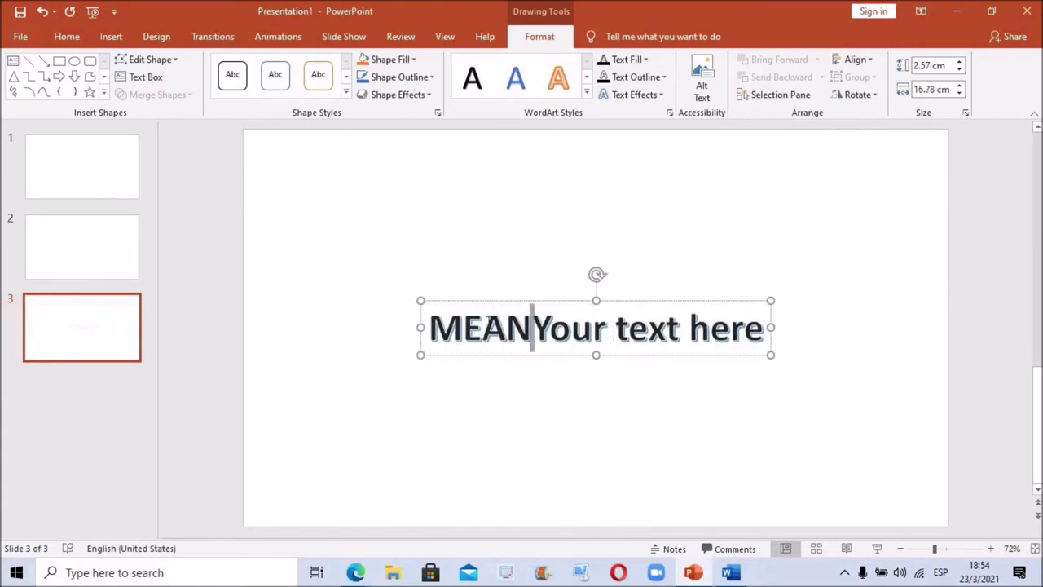
{"action": "type", "text": "S OF TRANSPORTATION"}
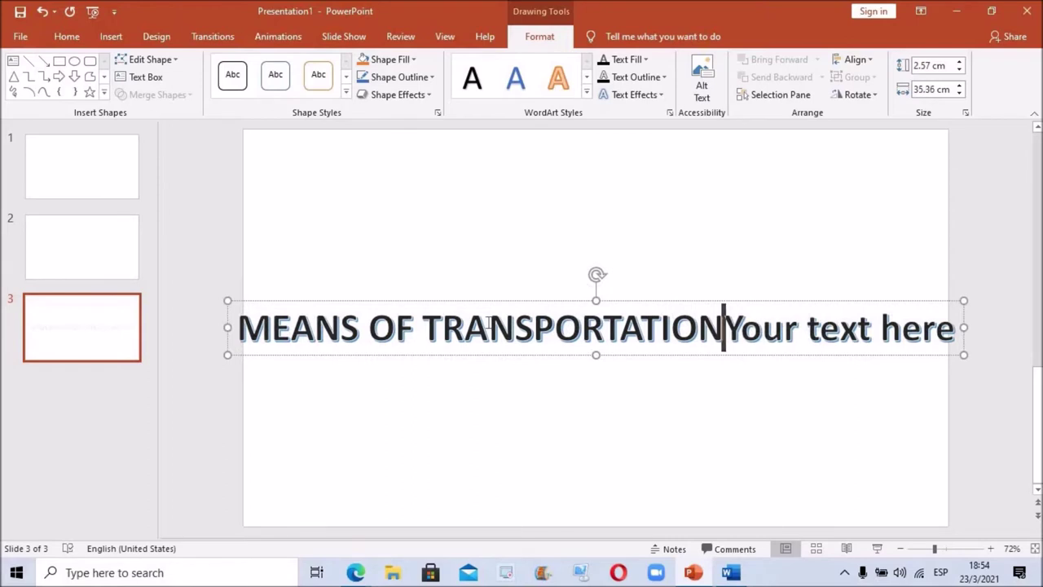
{"action": "key", "text": "Return"}
{"action": "type", "text": "MOYENS DE TRANSPOR"}
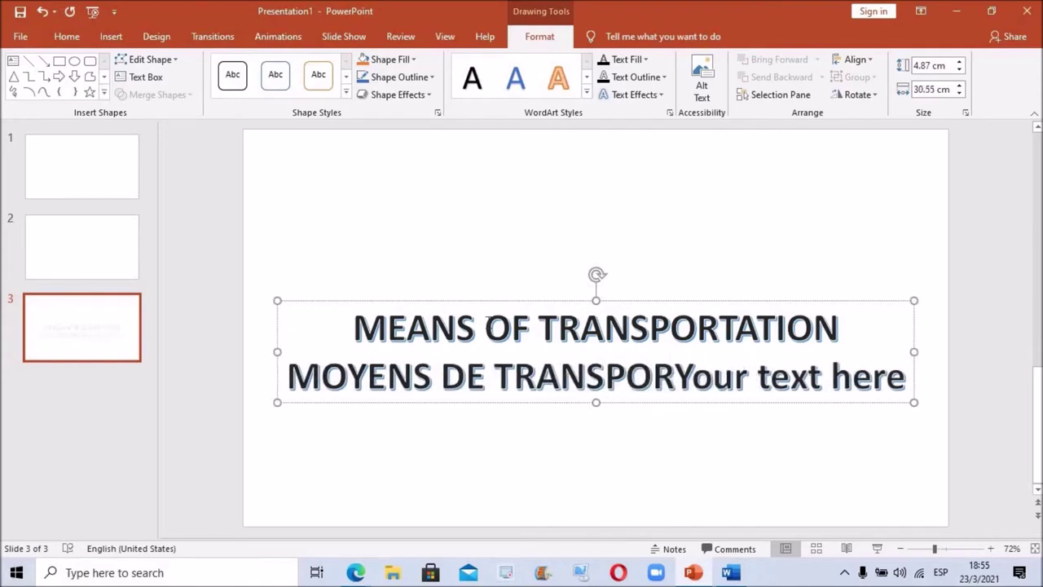
{"action": "type", "text": "T"}
{"action": "key", "text": "Delete"}
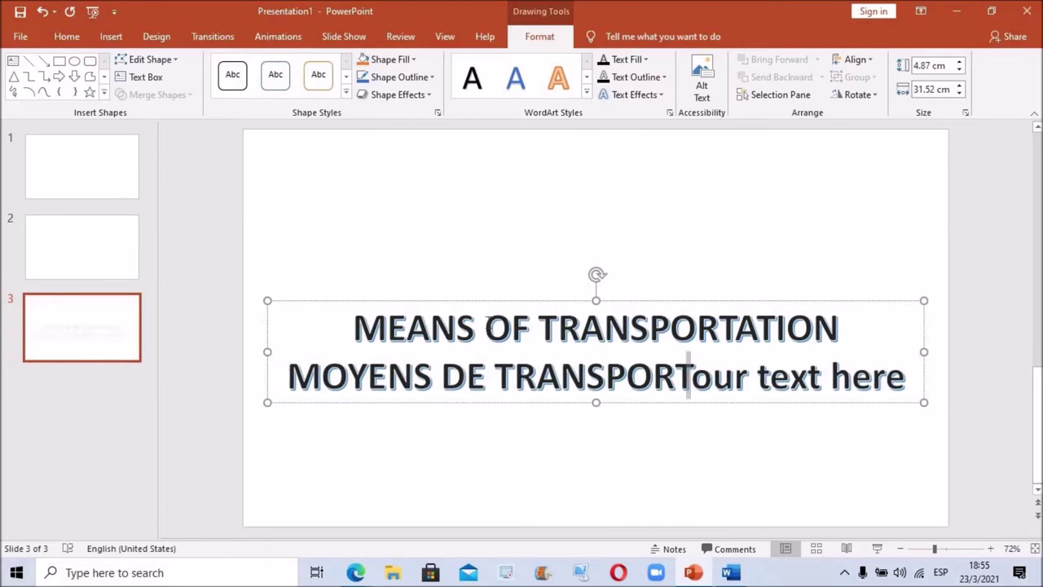
{"action": "key", "text": "Delete"}
{"action": "key", "text": "Delete"}
{"action": "key", "text": "Delete"}
{"action": "key", "text": "Delete"}
{"action": "key", "text": "Delete"}
{"action": "key", "text": "Delete"}
{"action": "key", "text": "Delete"}
{"action": "key", "text": "Delete"}
{"action": "key", "text": "Delete"}
{"action": "key", "text": "Delete"}
{"action": "key", "text": "Delete"}
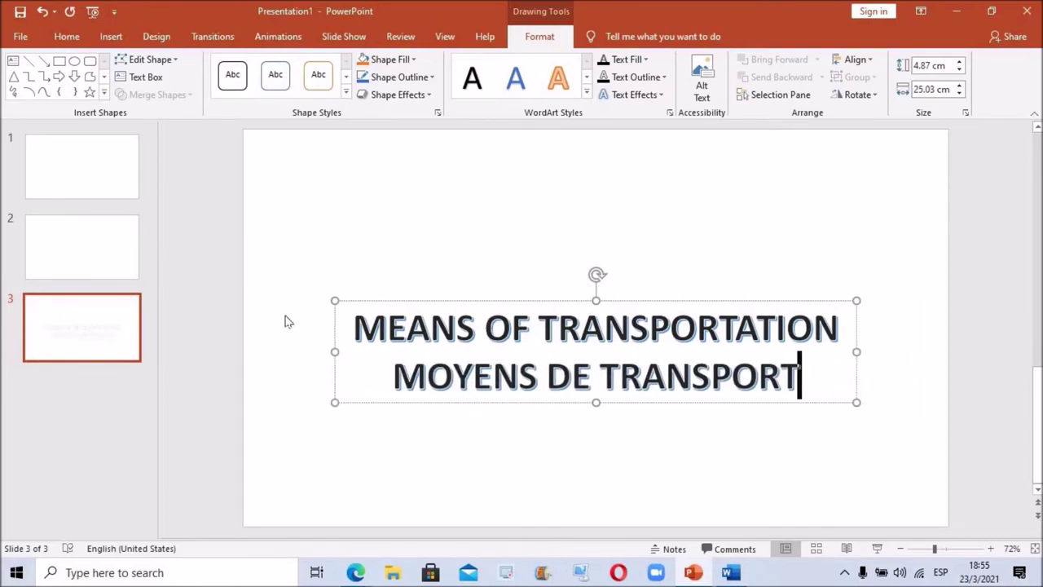
{"action": "left_click_drag", "start_coordinate": [356, 327], "coordinate": [847, 327]}
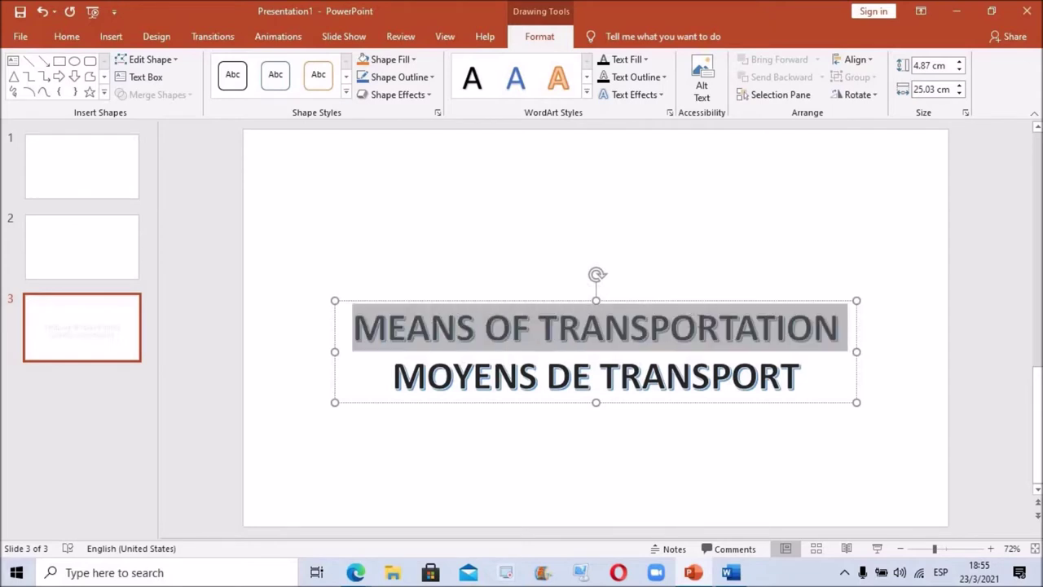
{"action": "left_click", "coordinate": [71, 37]}
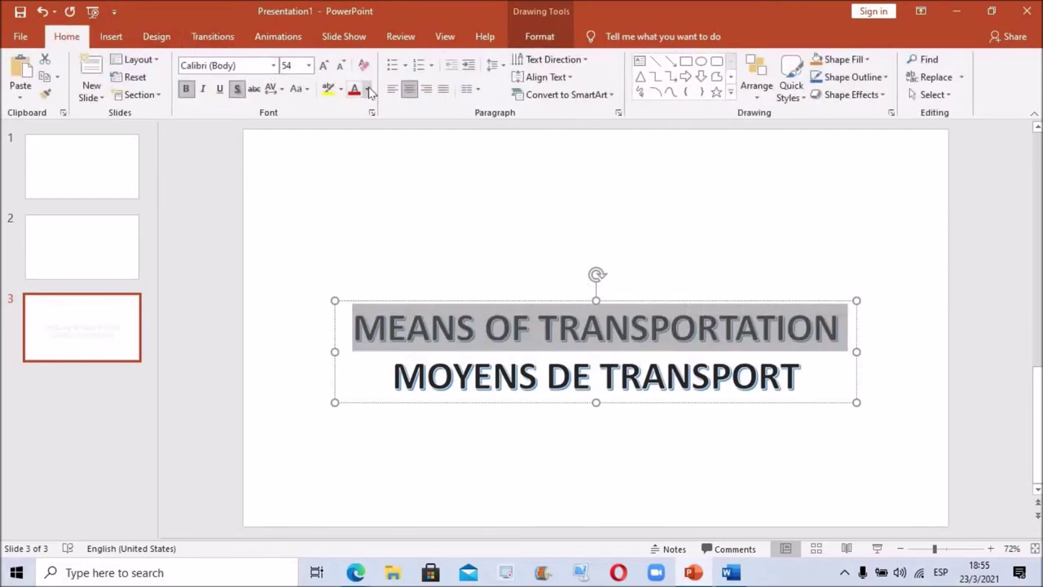
Colour the 'MEANS OF TRANSPORTATION' line blue and 'MOYENS DE TRANSPORT' red.
{"action": "left_click", "coordinate": [367, 89]}
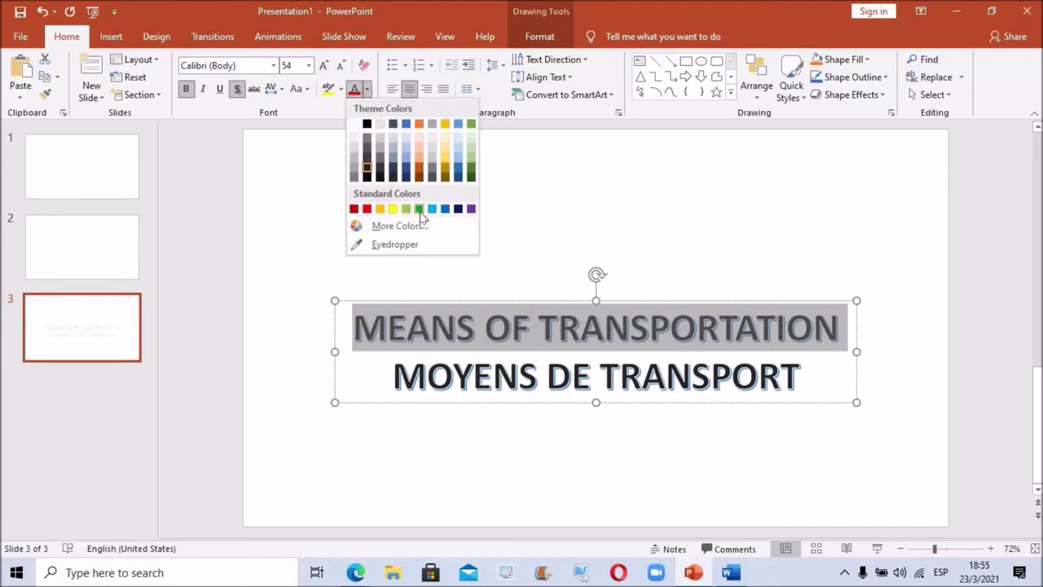
{"action": "left_click", "coordinate": [447, 209]}
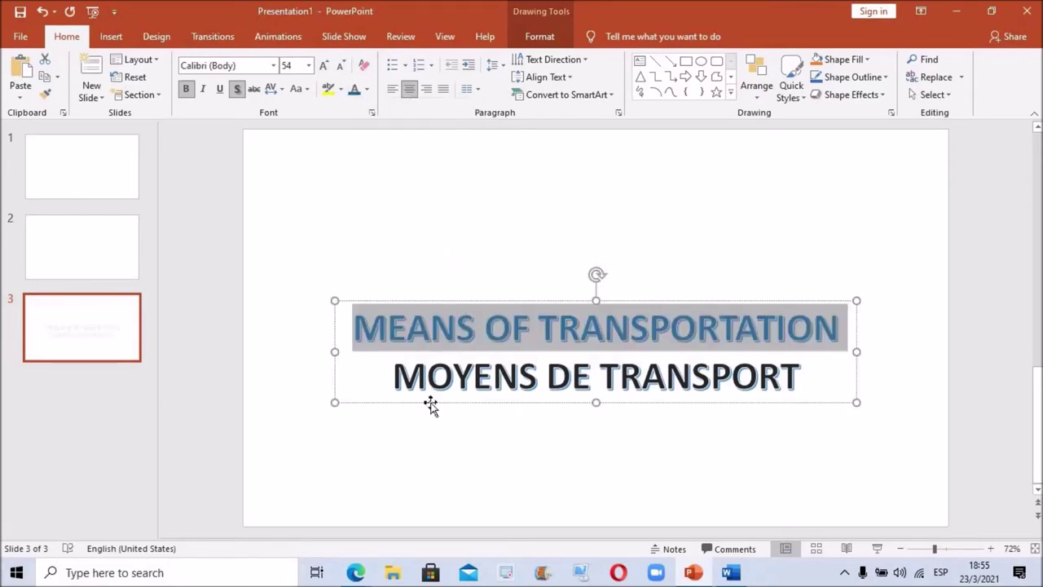
{"action": "left_click", "coordinate": [399, 380]}
{"action": "left_click_drag", "start_coordinate": [392, 376], "coordinate": [807, 376]}
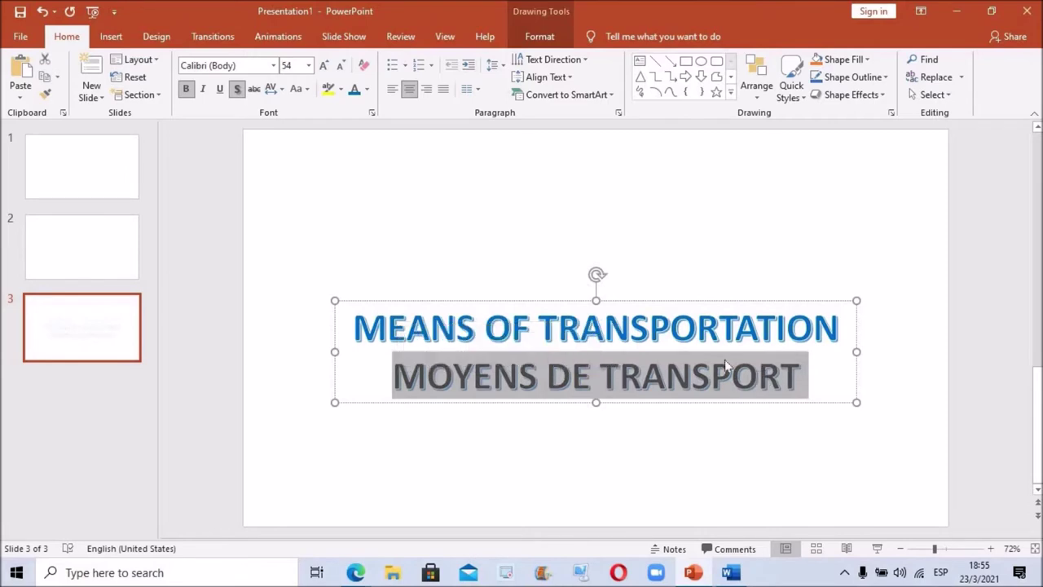
{"action": "left_click", "coordinate": [367, 89]}
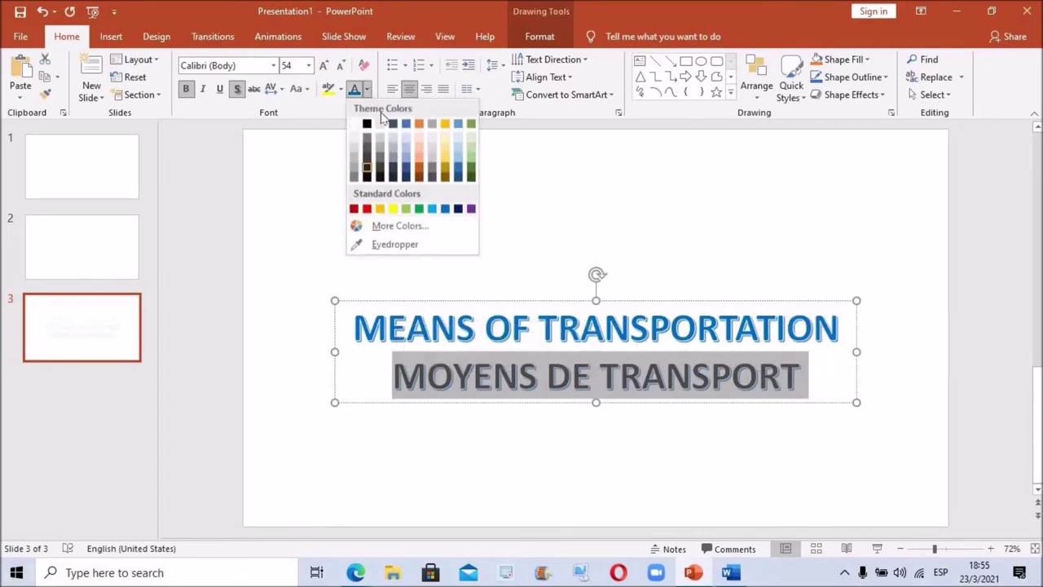
{"action": "left_click", "coordinate": [367, 209]}
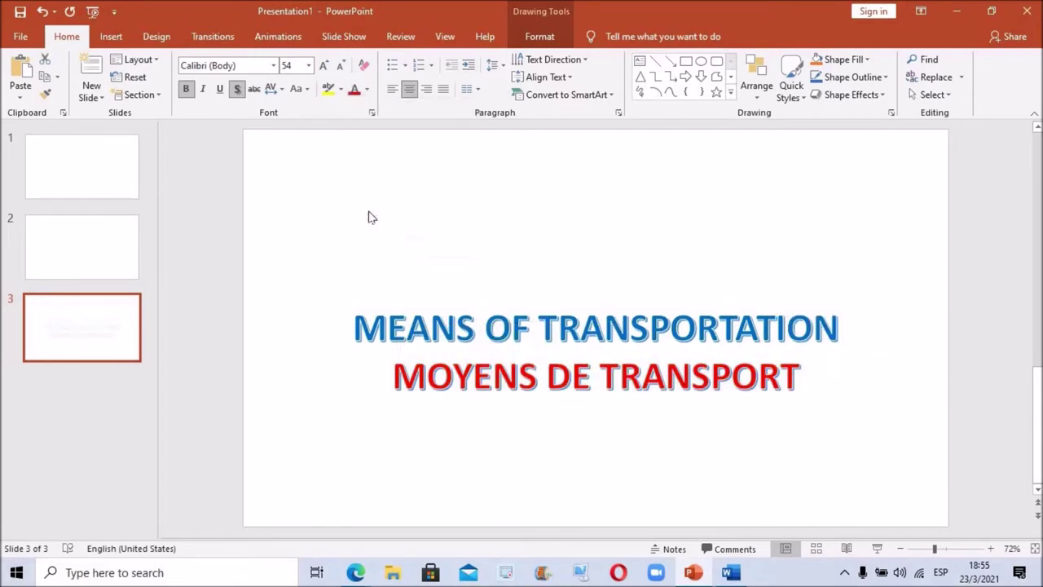
{"action": "left_click", "coordinate": [617, 201]}
{"action": "left_click", "coordinate": [602, 309]}
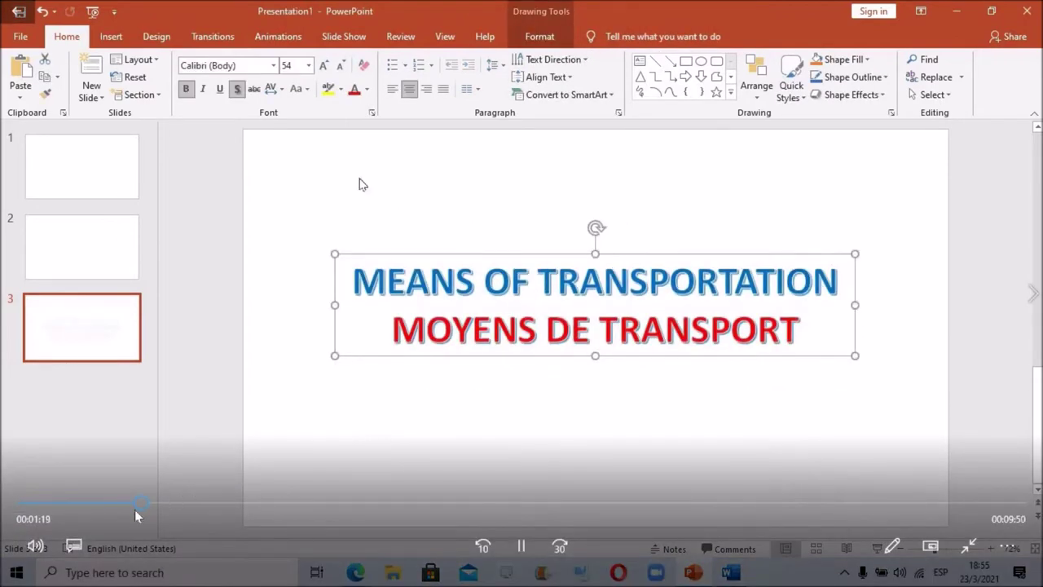
{"action": "left_click_drag", "start_coordinate": [135, 509], "coordinate": [193, 504]}
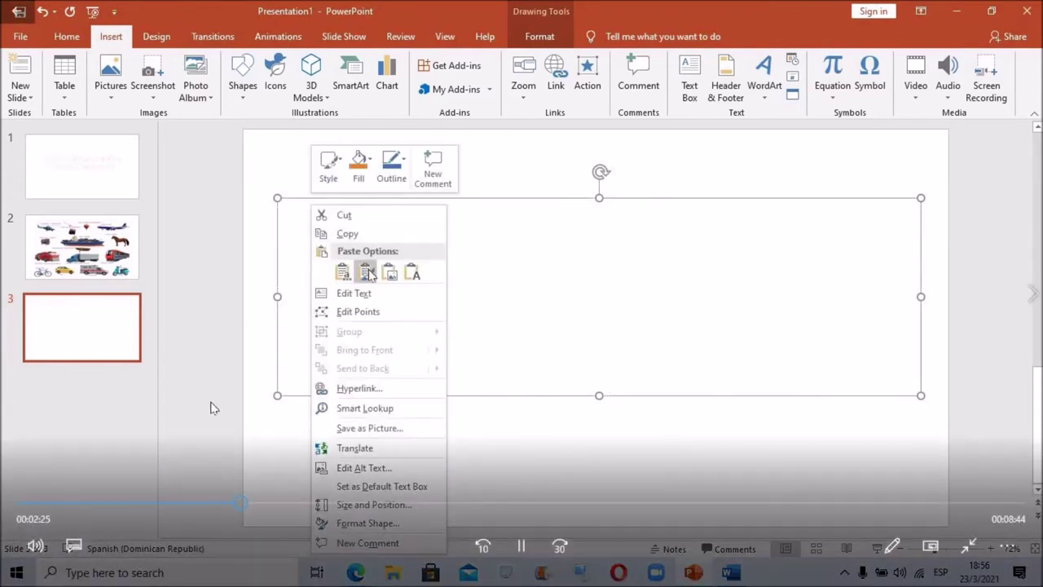
Finish slide 4 with 'JE VAIS À L'ÉCOLE EN:' / 'I GO TO SCHOOL BY' and add blank slide 5.
{"action": "left_click", "coordinate": [285, 500]}
{"action": "left_click", "coordinate": [308, 502]}
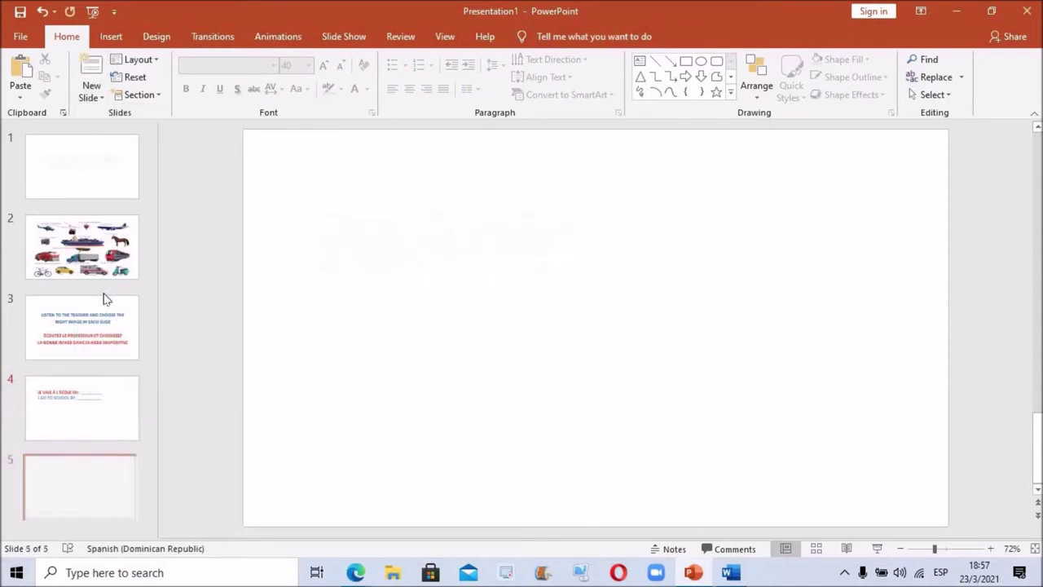
Copy the JE CONDUIS MON / I RIDE MY … IN THE PARK sentences from MANDATOS.
{"action": "left_click", "coordinate": [731, 573]}
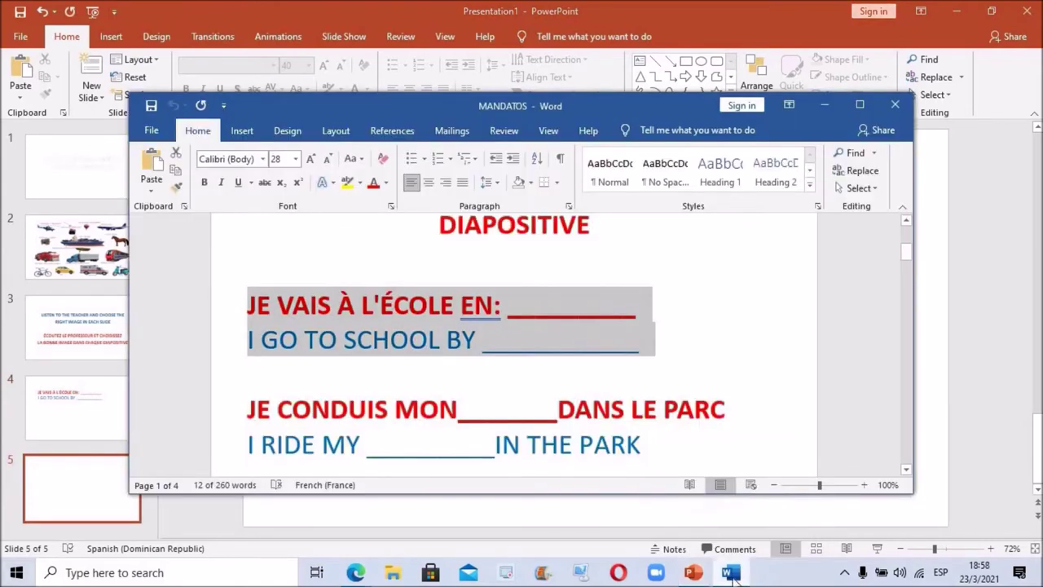
{"action": "scroll", "coordinate": [566, 424], "scroll_direction": "down", "scroll_amount": 1}
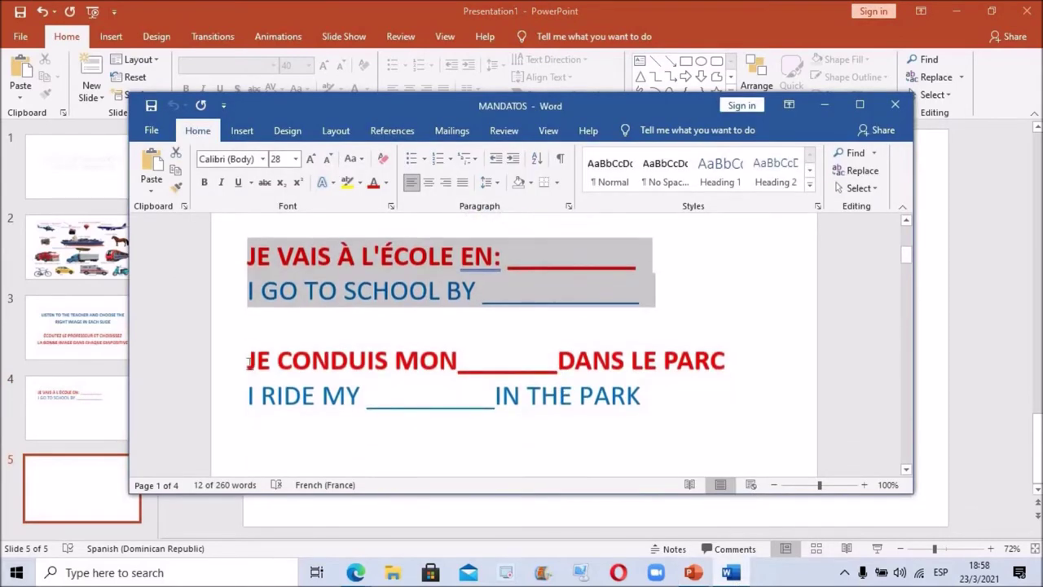
{"action": "left_click_drag", "start_coordinate": [248, 364], "coordinate": [710, 417]}
{"action": "right_click", "coordinate": [569, 387]}
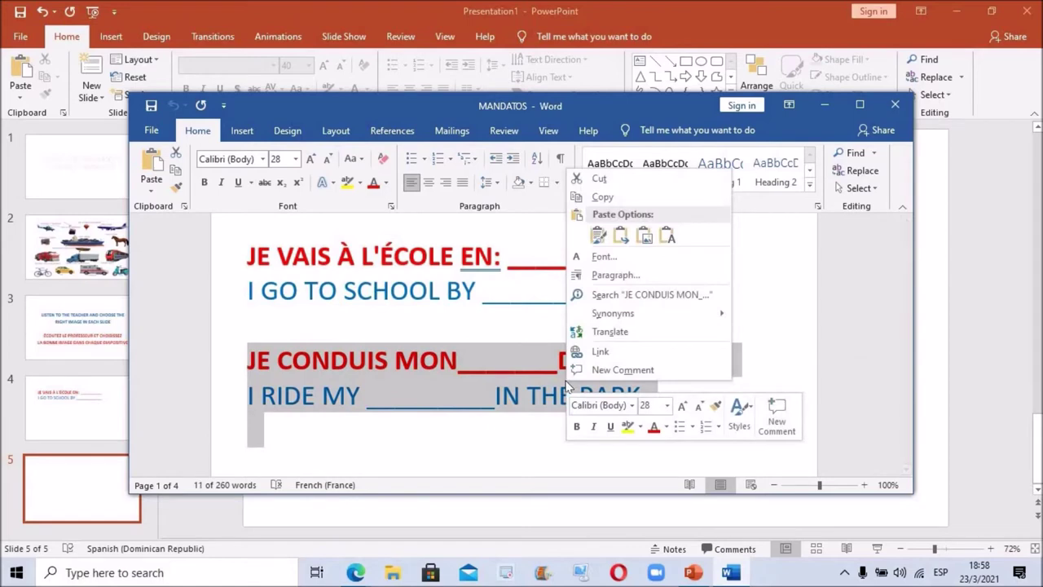
{"action": "left_click", "coordinate": [614, 202]}
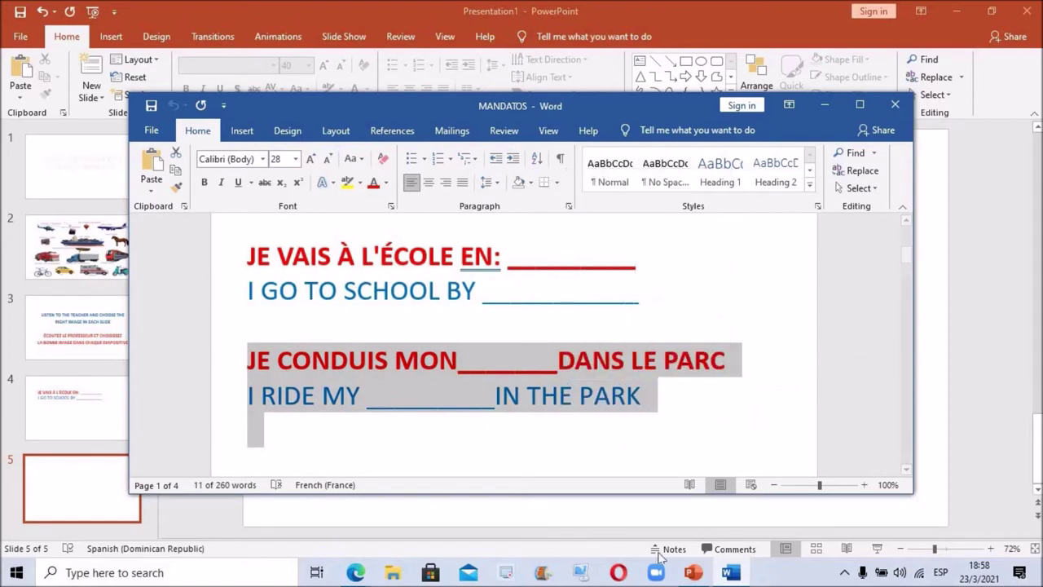
{"action": "left_click", "coordinate": [694, 576]}
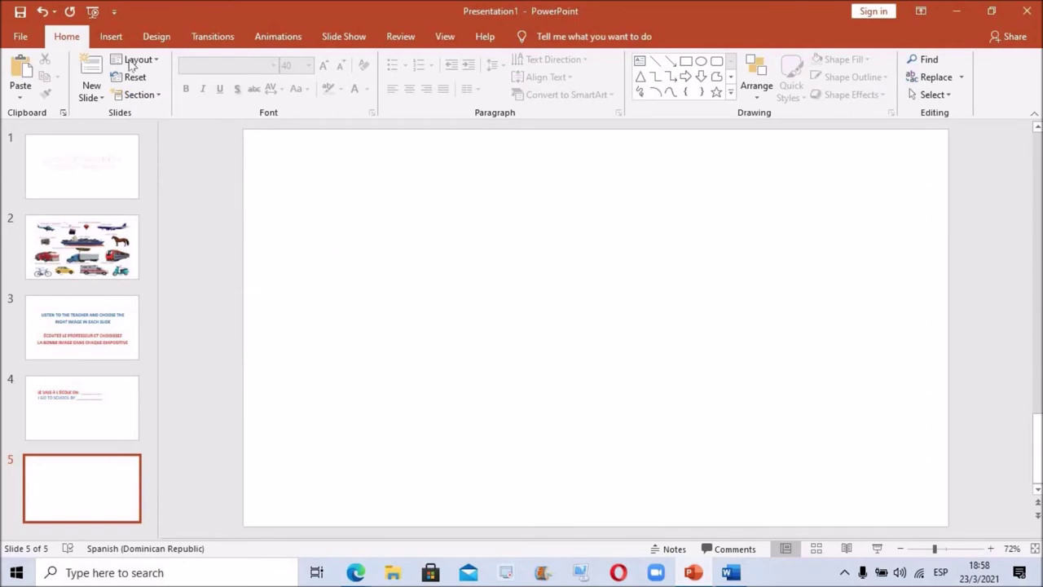
{"action": "left_click", "coordinate": [111, 36]}
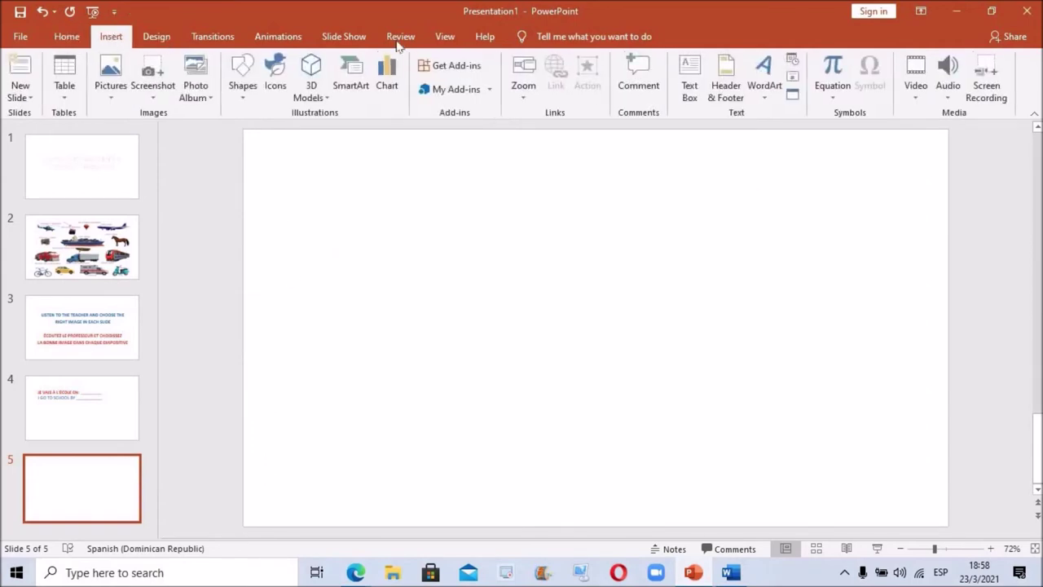
Paste the park sentences into a new text box on slide 5 at font size 40.
{"action": "left_click", "coordinate": [693, 91]}
{"action": "left_click_drag", "start_coordinate": [293, 213], "coordinate": [928, 287]}
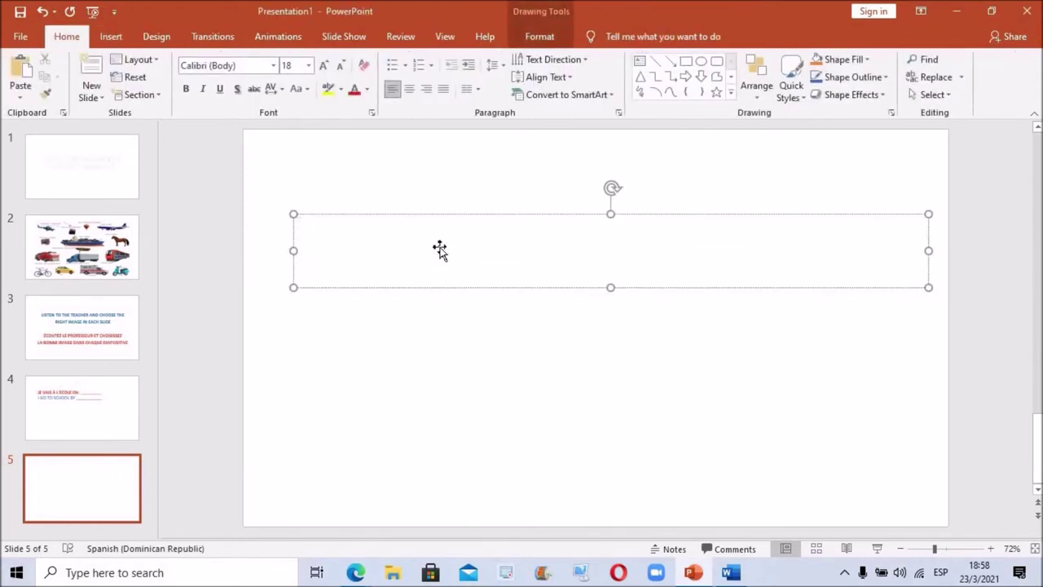
{"action": "right_click", "coordinate": [439, 249]}
{"action": "left_click", "coordinate": [494, 273]}
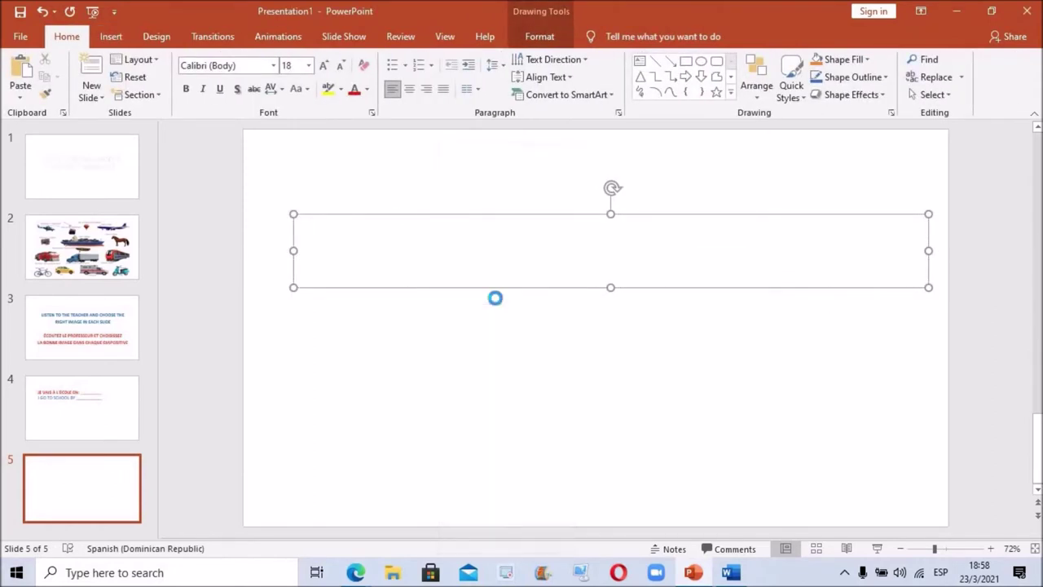
{"action": "mouse_move", "coordinate": [301, 224]}
{"action": "left_mouse_down"}
{"action": "mouse_move", "coordinate": [371, 227]}
{"action": "mouse_move", "coordinate": [554, 281]}
{"action": "left_mouse_up"}
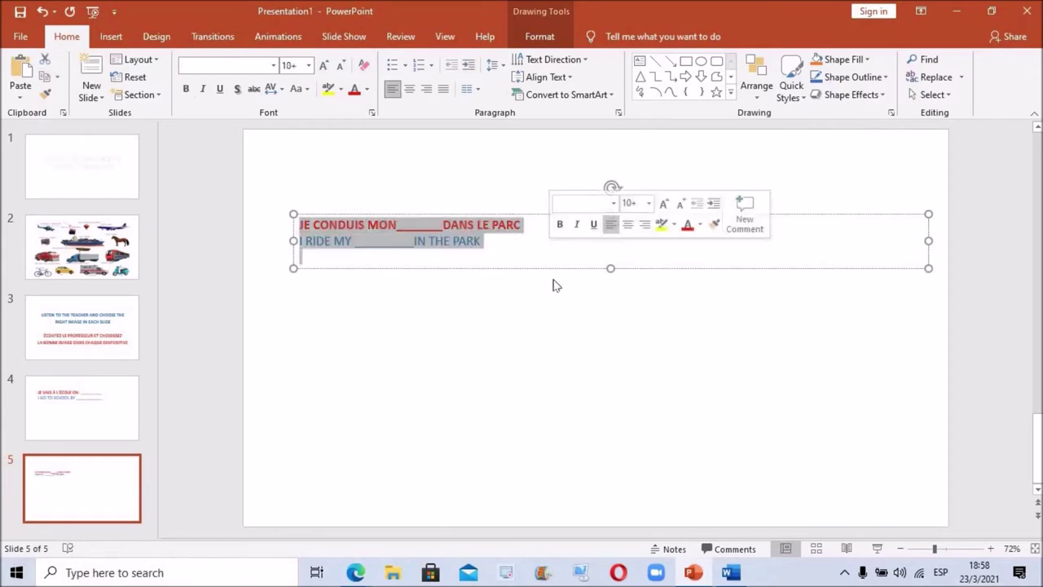
{"action": "left_click", "coordinate": [309, 65]}
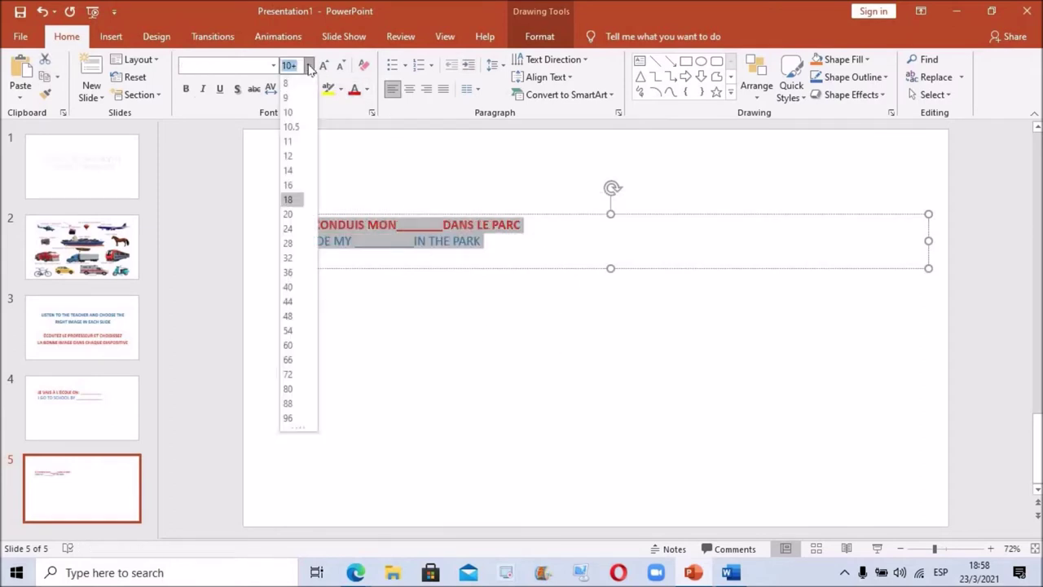
{"action": "left_click", "coordinate": [295, 288]}
{"action": "left_click", "coordinate": [797, 309]}
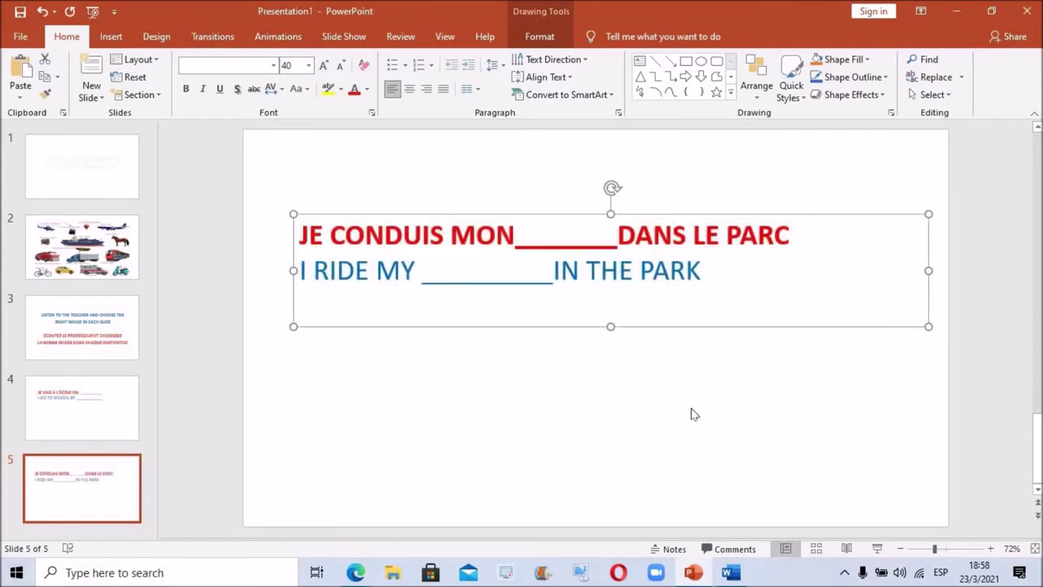
{"action": "left_click", "coordinate": [583, 434]}
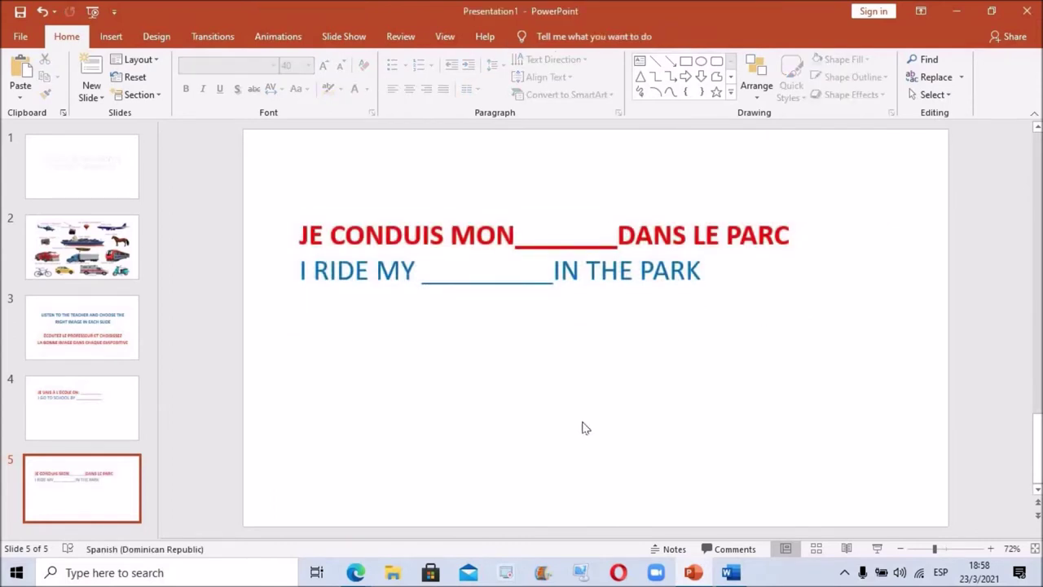
Add a new slide 6 after slide 5.
{"action": "left_click", "coordinate": [90, 96]}
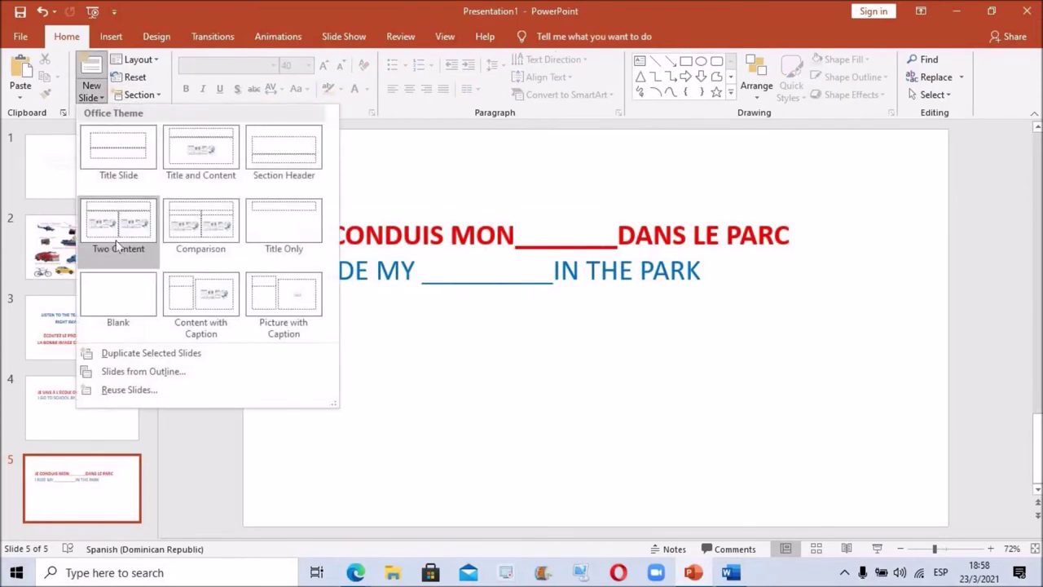
{"action": "left_click", "coordinate": [116, 288]}
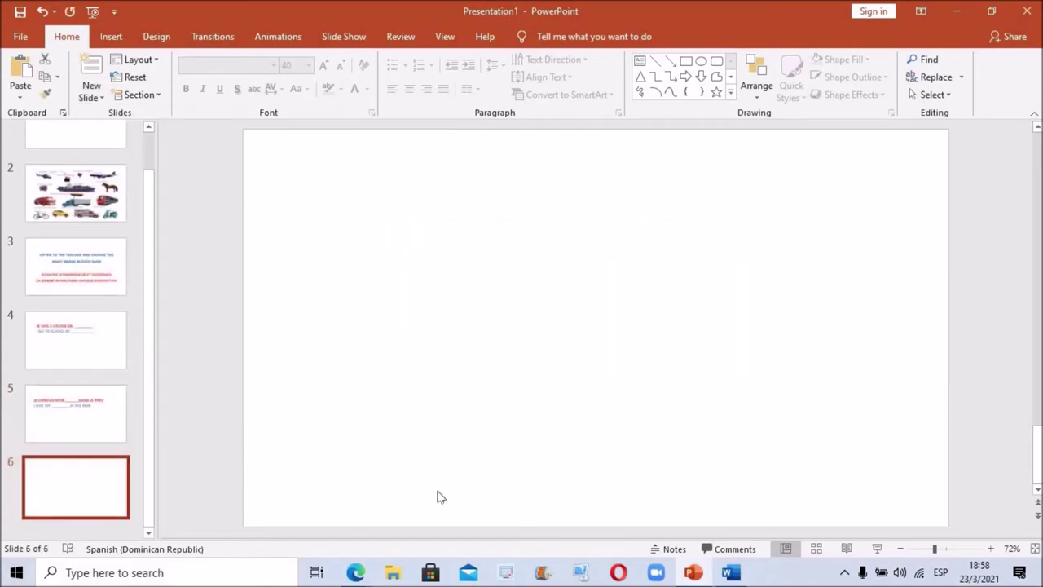
{"action": "left_click", "coordinate": [730, 572]}
Copy the WE WILL GO TO SAONA ISLAND / NOUS IRONS À L'ÎLE DE SAONA EN lines.
{"action": "scroll", "coordinate": [579, 421], "scroll_direction": "down", "scroll_amount": 3}
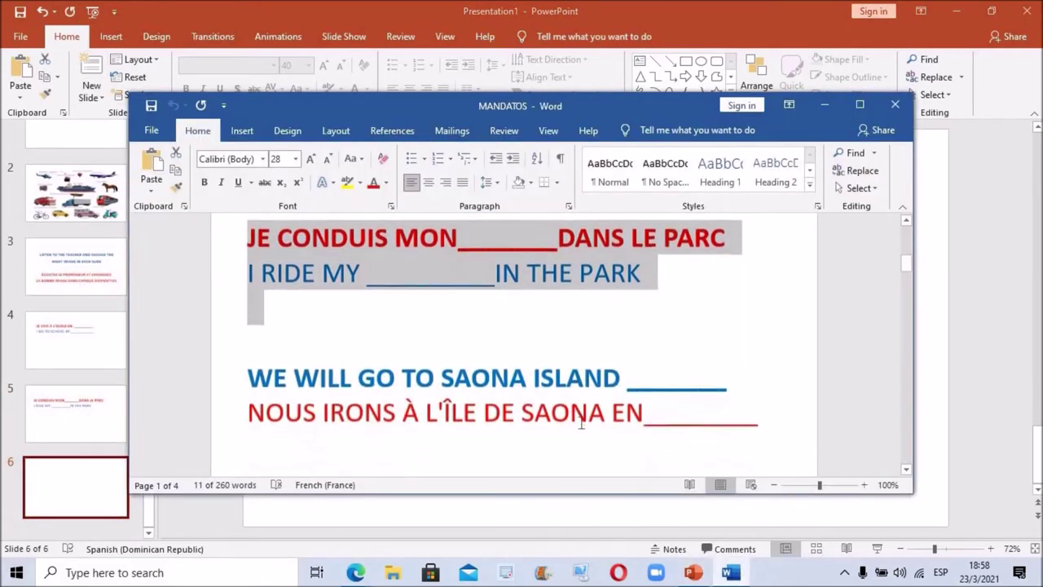
{"action": "scroll", "coordinate": [582, 423], "scroll_direction": "down", "scroll_amount": 1}
{"action": "left_click_drag", "start_coordinate": [248, 329], "coordinate": [753, 377]}
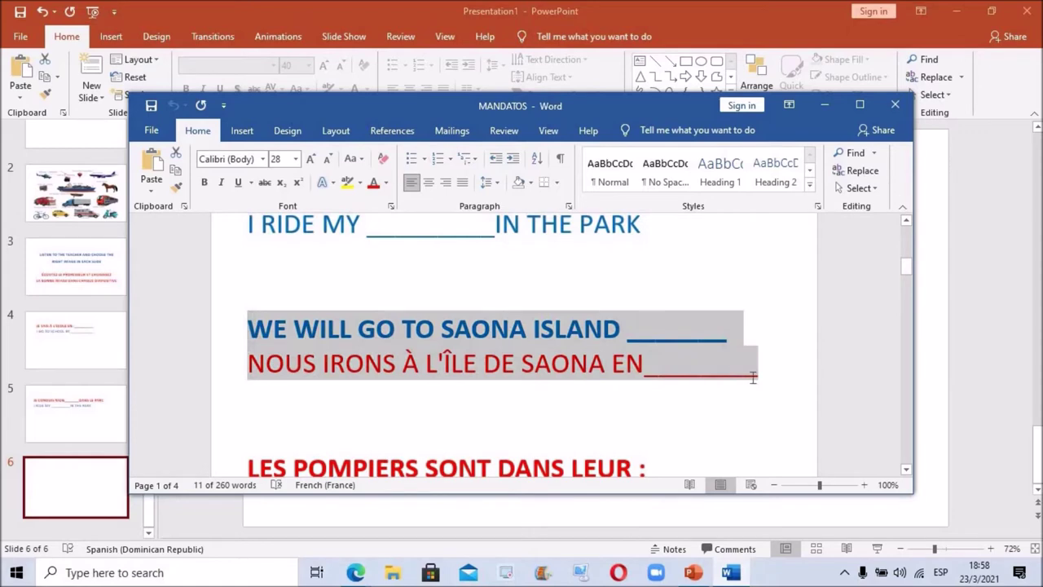
{"action": "right_click", "coordinate": [531, 356]}
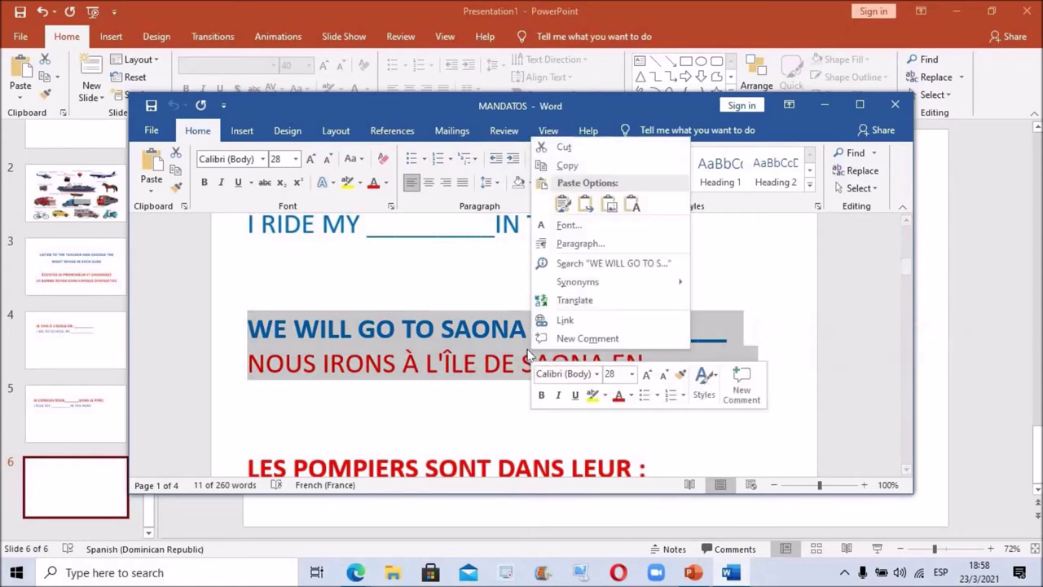
{"action": "left_click", "coordinate": [570, 166]}
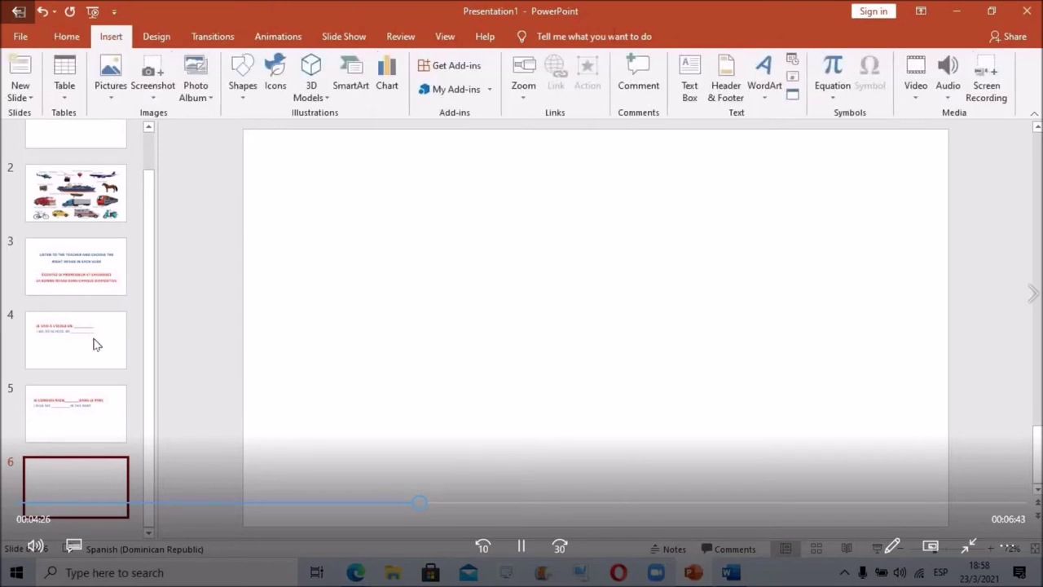
Place the Saona Island sentence pair on slide 6.
{"action": "left_click", "coordinate": [457, 504]}
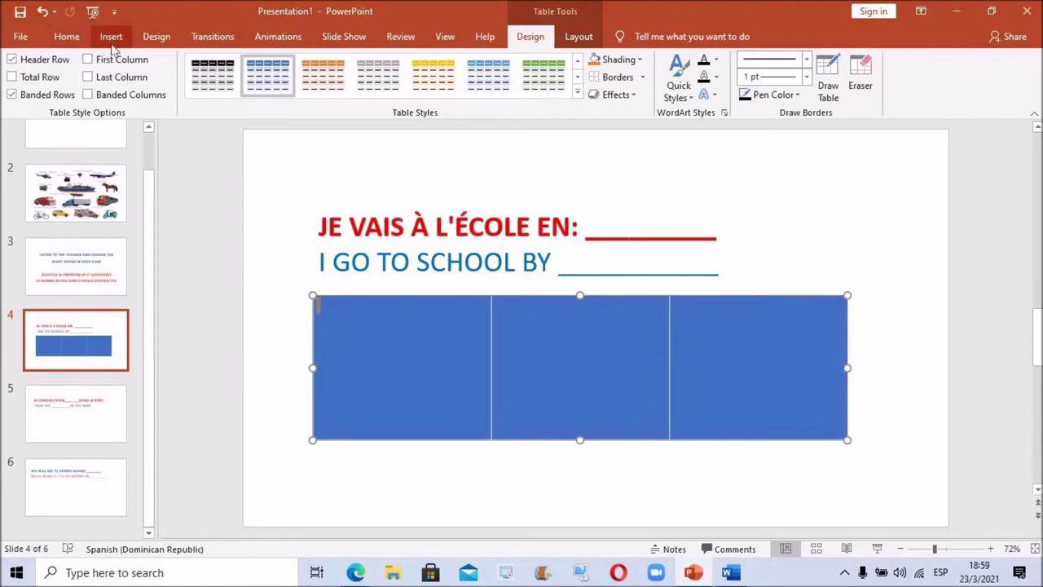
Insert the PLANE picture from the Desktop's TRANSPORTATION folder onto slide 4.
{"action": "left_click", "coordinate": [114, 100]}
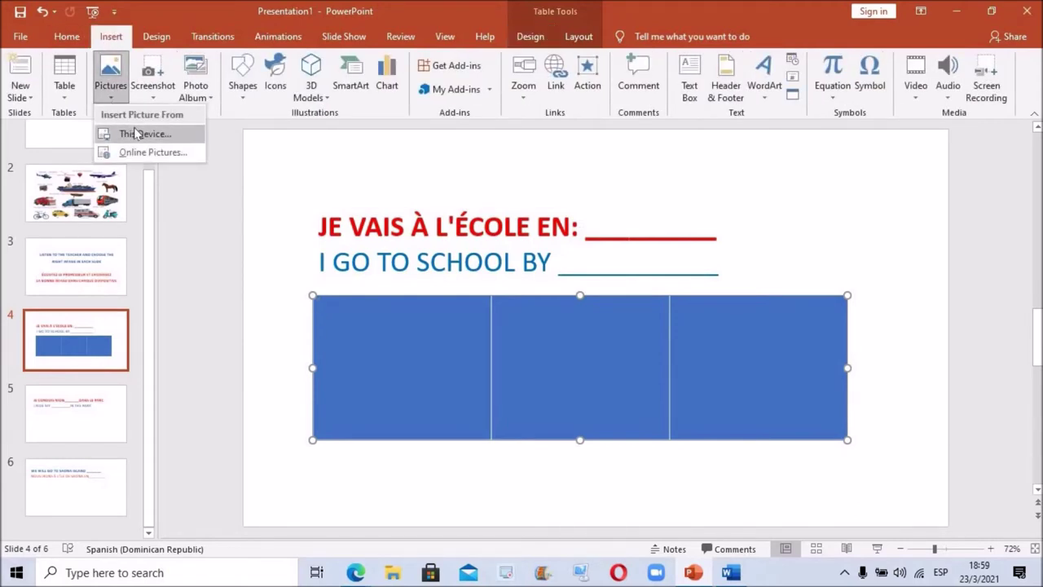
{"action": "left_click", "coordinate": [136, 136]}
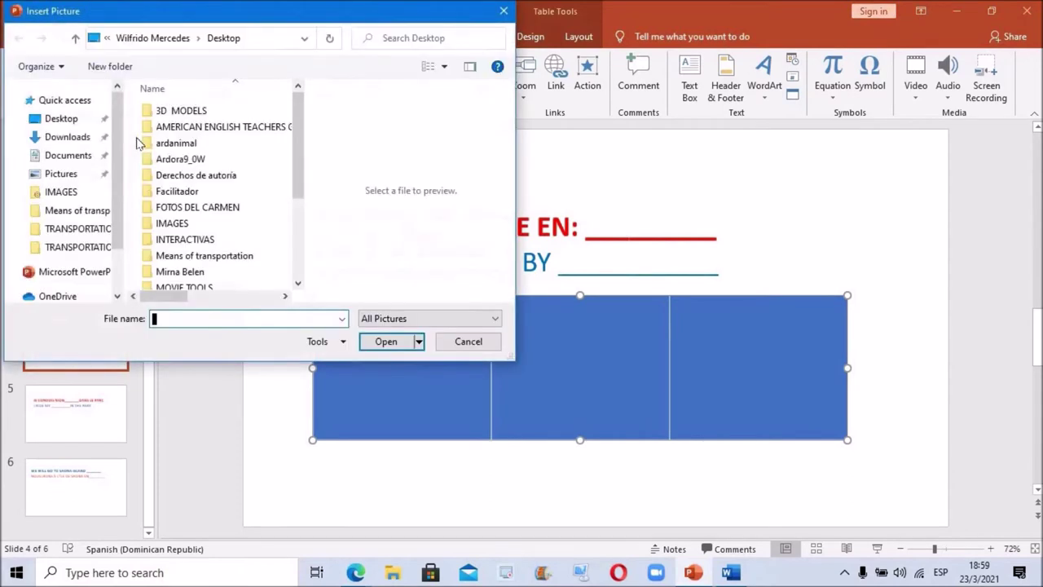
{"action": "left_click", "coordinate": [51, 118]}
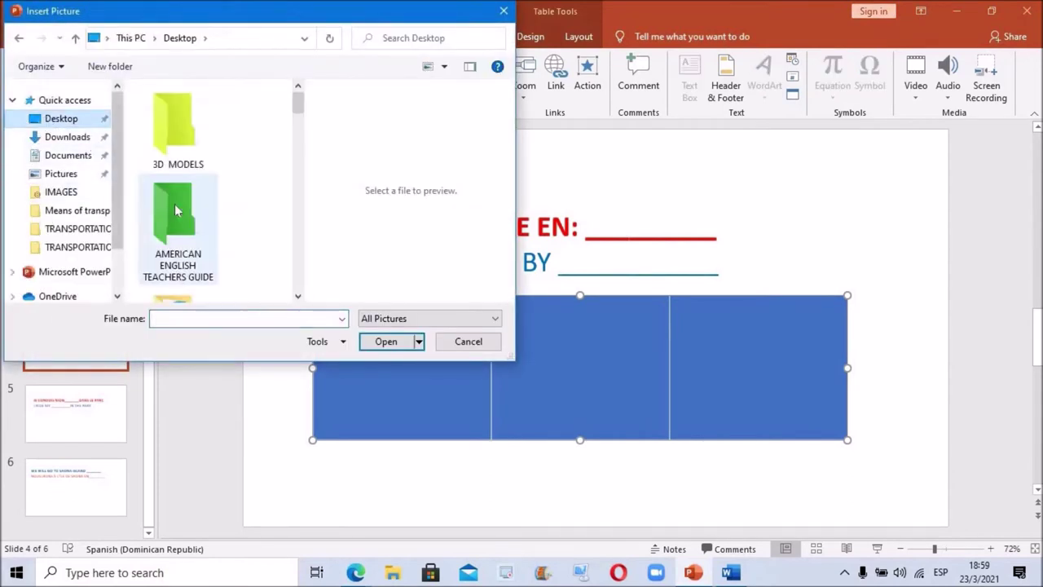
{"action": "scroll", "coordinate": [185, 191], "scroll_direction": "down", "scroll_amount": 3}
{"action": "scroll", "coordinate": [185, 196], "scroll_direction": "down", "scroll_amount": 2}
{"action": "scroll", "coordinate": [185, 198], "scroll_direction": "down", "scroll_amount": 2}
{"action": "scroll", "coordinate": [183, 202], "scroll_direction": "down", "scroll_amount": 3}
{"action": "scroll", "coordinate": [183, 204], "scroll_direction": "down", "scroll_amount": 2}
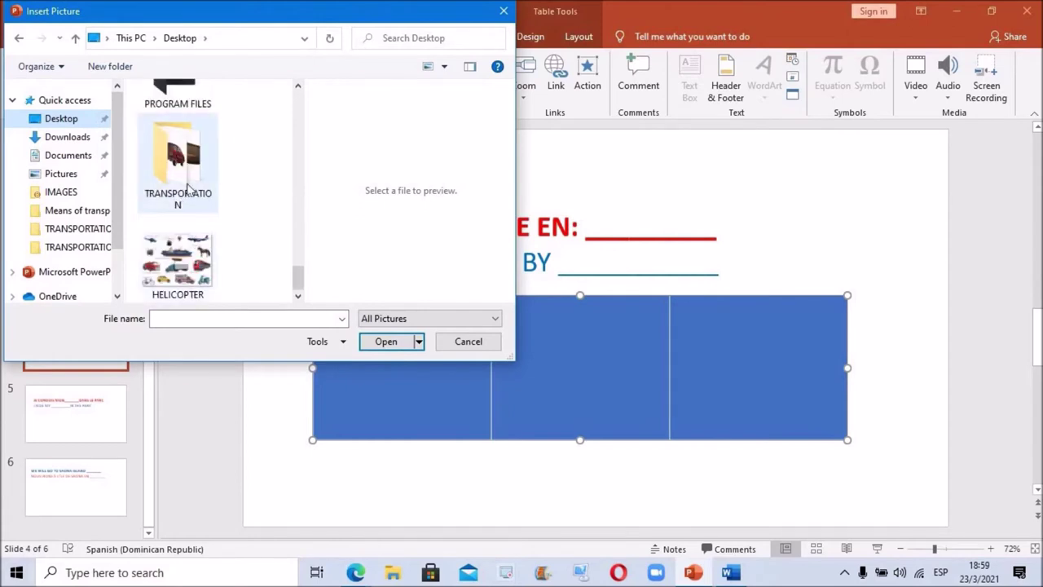
{"action": "double_click", "coordinate": [184, 191]}
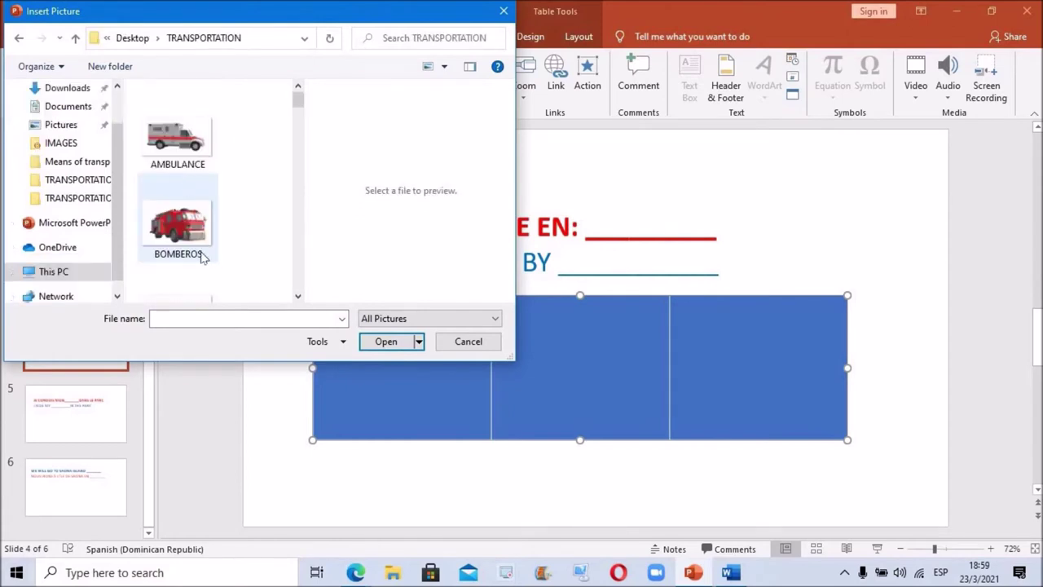
{"action": "scroll", "coordinate": [237, 165], "scroll_direction": "down", "scroll_amount": 3}
{"action": "scroll", "coordinate": [238, 166], "scroll_direction": "down", "scroll_amount": 1}
{"action": "scroll", "coordinate": [237, 165], "scroll_direction": "down", "scroll_amount": 2}
{"action": "scroll", "coordinate": [240, 166], "scroll_direction": "down", "scroll_amount": 2}
{"action": "scroll", "coordinate": [240, 165], "scroll_direction": "down", "scroll_amount": 1}
{"action": "scroll", "coordinate": [241, 166], "scroll_direction": "down", "scroll_amount": 3}
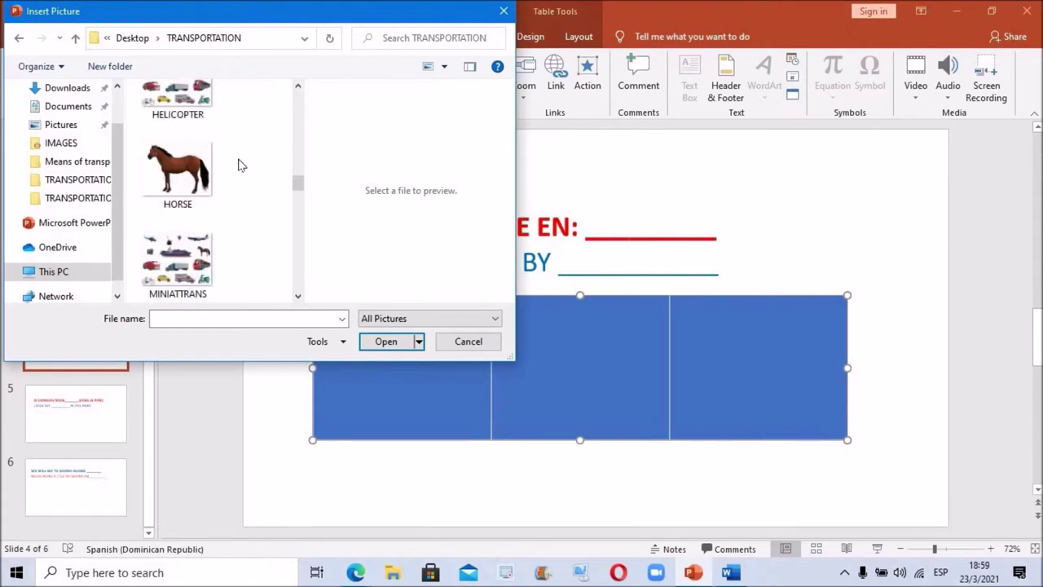
{"action": "scroll", "coordinate": [240, 165], "scroll_direction": "down", "scroll_amount": 2}
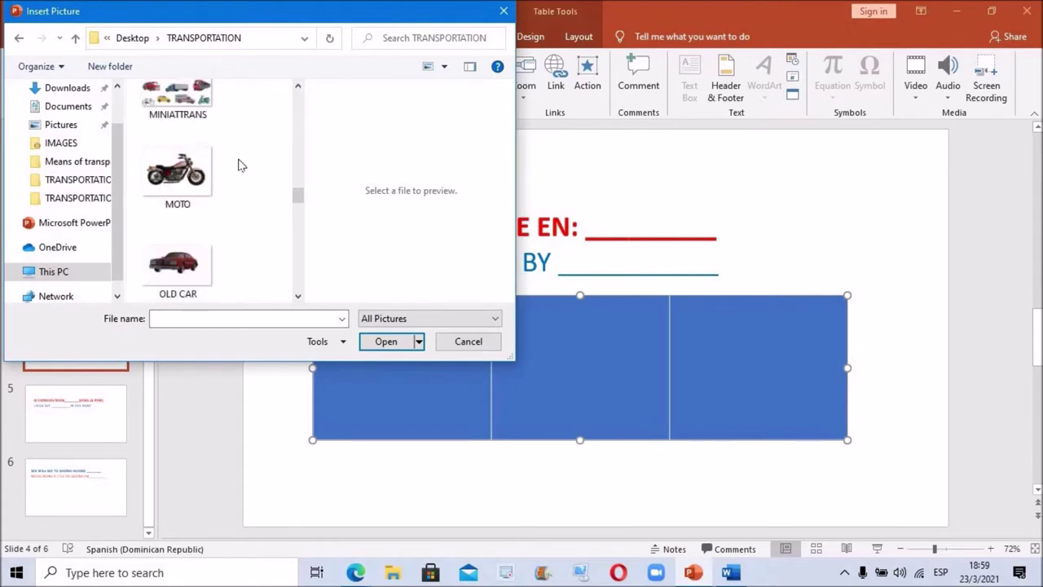
{"action": "scroll", "coordinate": [240, 165], "scroll_direction": "down", "scroll_amount": 3}
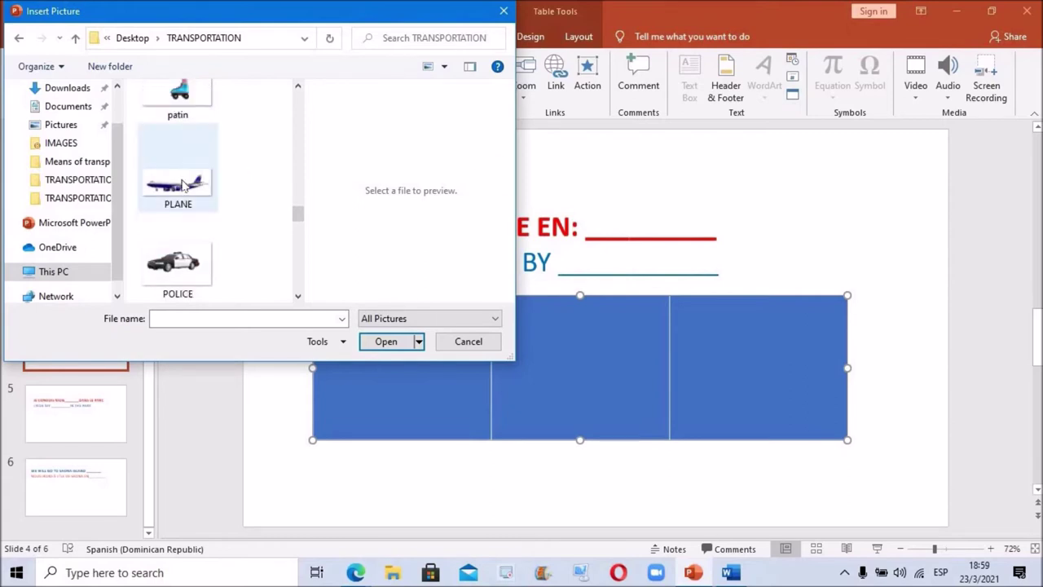
{"action": "double_click", "coordinate": [181, 182]}
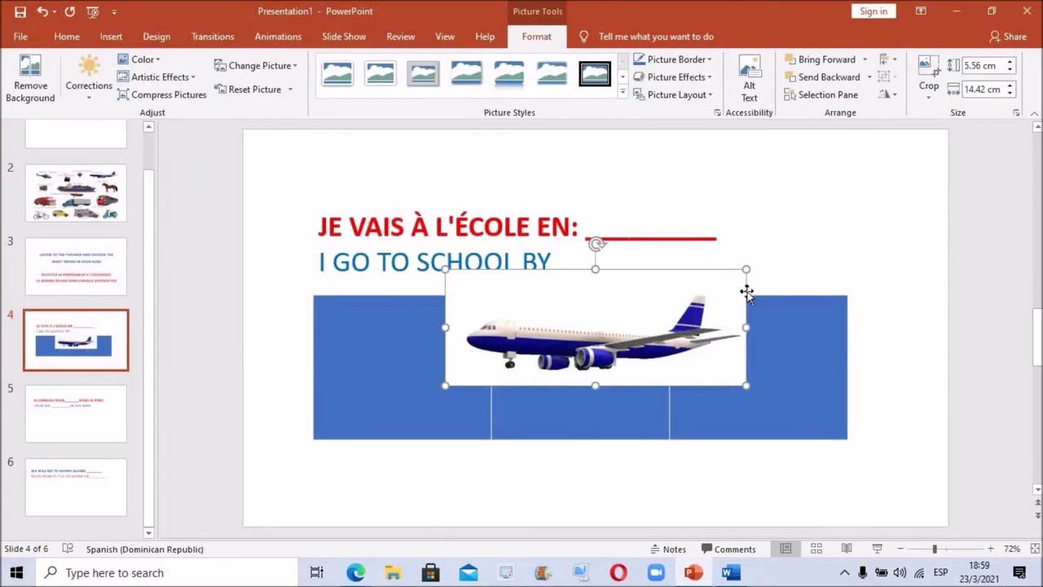
Shrink the plane picture and centre it inside the middle blue table cell.
{"action": "left_click_drag", "start_coordinate": [743, 268], "coordinate": [596, 326]}
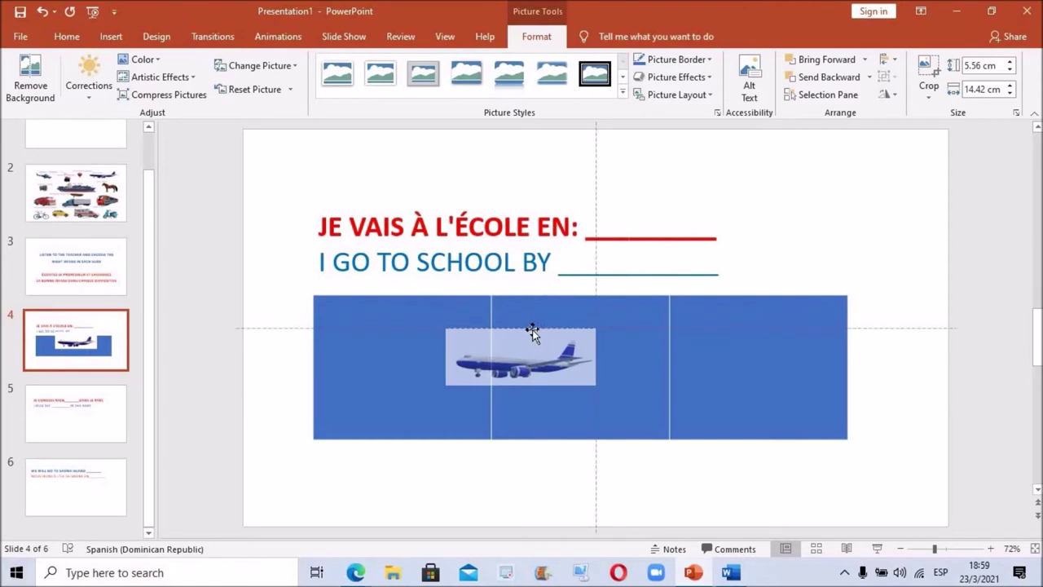
{"action": "mouse_move", "coordinate": [534, 367]}
{"action": "left_mouse_down"}
{"action": "mouse_move", "coordinate": [621, 375]}
{"action": "mouse_move", "coordinate": [633, 366]}
{"action": "left_mouse_up"}
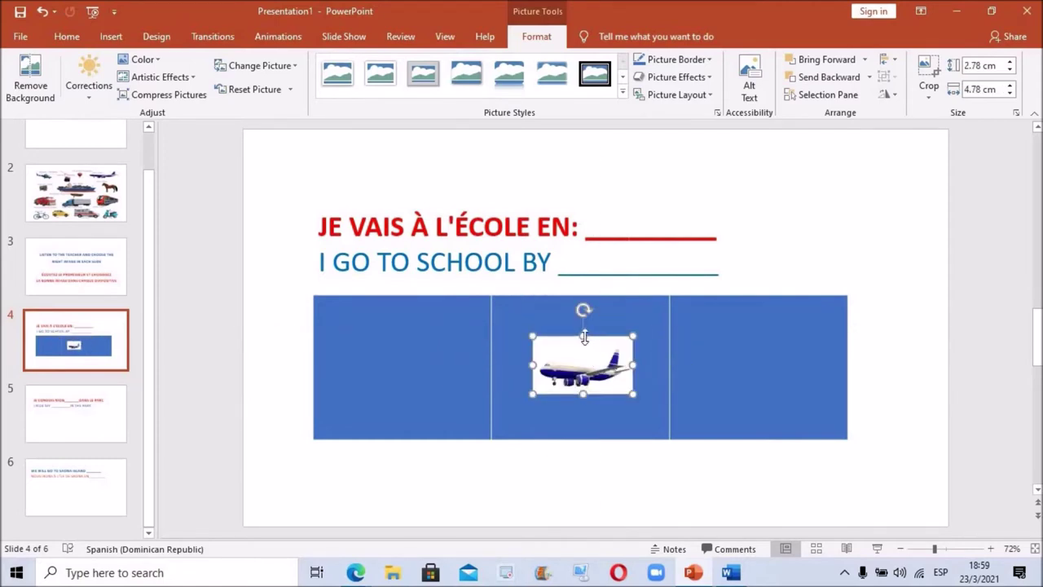
{"action": "left_click_drag", "start_coordinate": [583, 336], "coordinate": [583, 307]}
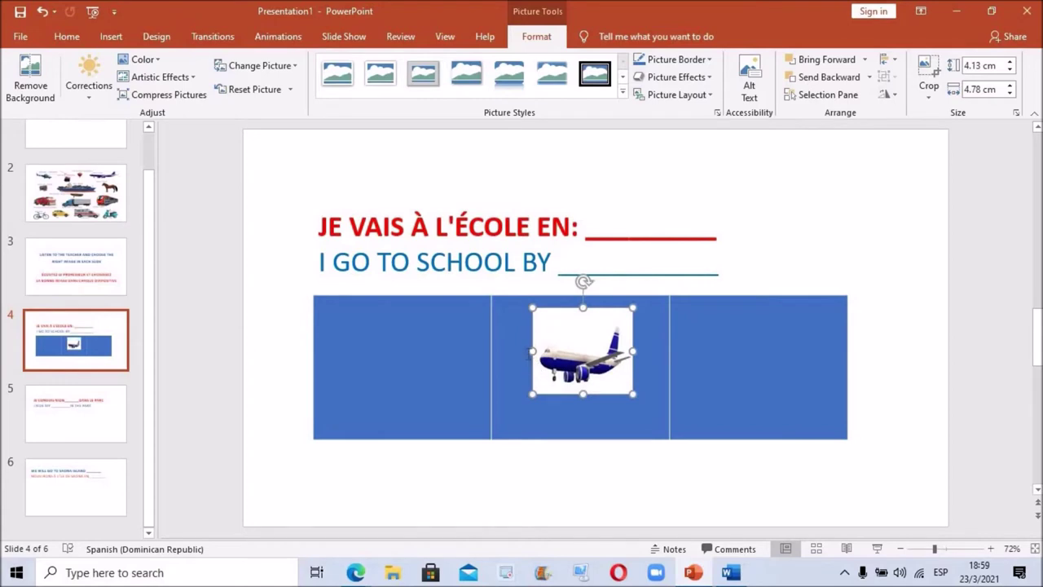
{"action": "left_click_drag", "start_coordinate": [530, 352], "coordinate": [510, 353]}
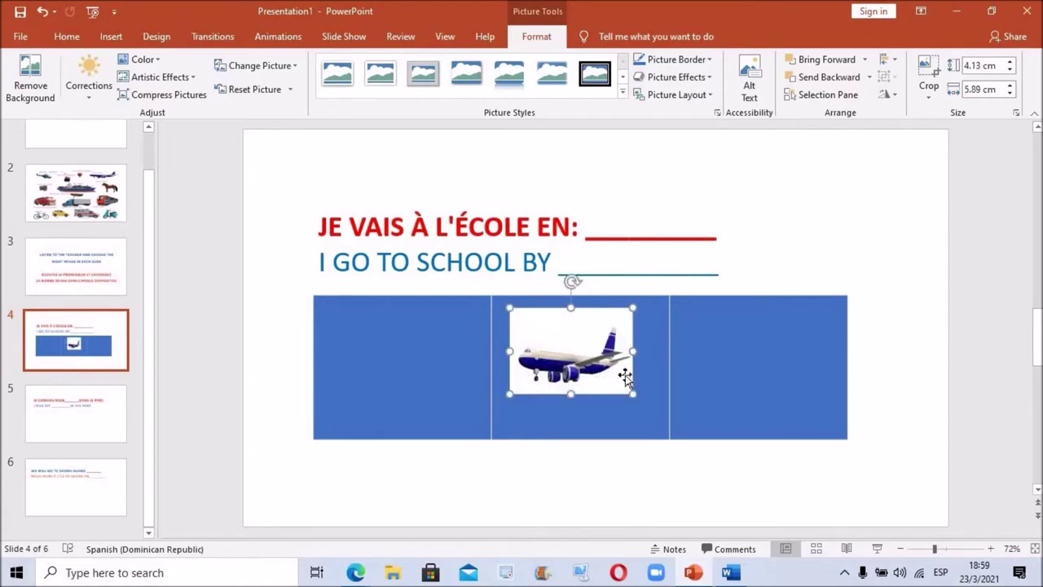
{"action": "mouse_move", "coordinate": [635, 352]}
{"action": "left_mouse_down"}
{"action": "mouse_move", "coordinate": [650, 353]}
{"action": "mouse_move", "coordinate": [617, 367]}
{"action": "left_mouse_up"}
{"action": "left_click", "coordinate": [389, 351]}
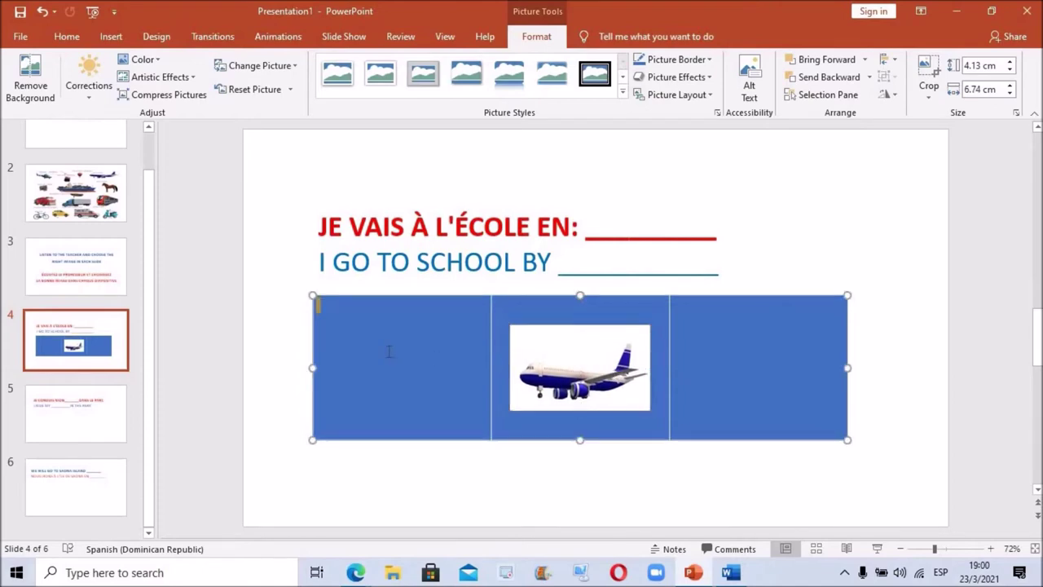
Insert the MOTO motorcycle picture from the computer onto slide 4.
{"action": "left_click", "coordinate": [111, 36]}
{"action": "left_click", "coordinate": [111, 96]}
{"action": "left_click", "coordinate": [147, 134]}
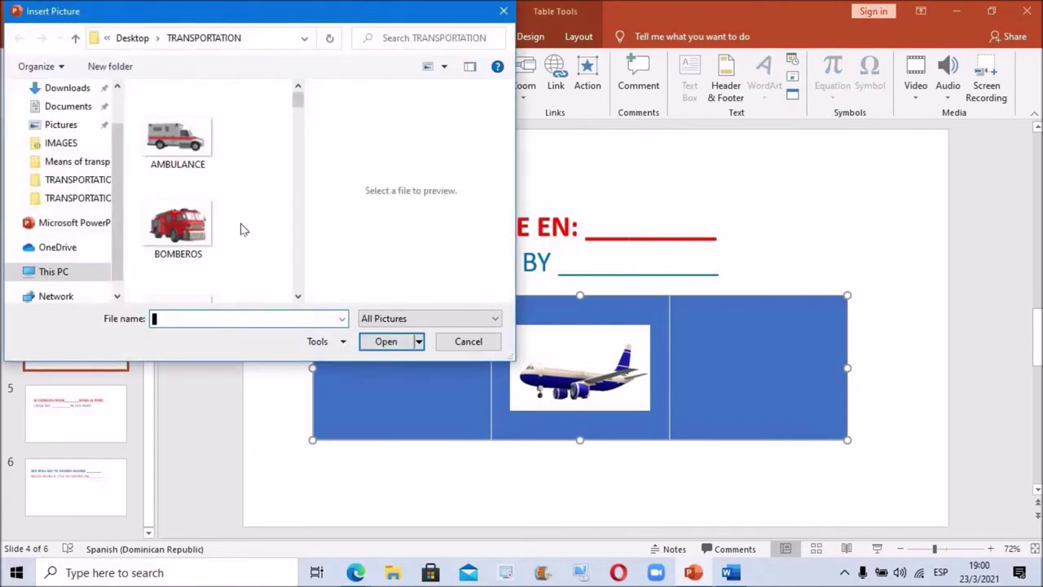
{"action": "scroll", "coordinate": [240, 229], "scroll_direction": "down", "scroll_amount": 2}
{"action": "scroll", "coordinate": [233, 229], "scroll_direction": "down", "scroll_amount": 4}
{"action": "scroll", "coordinate": [230, 229], "scroll_direction": "down", "scroll_amount": 1}
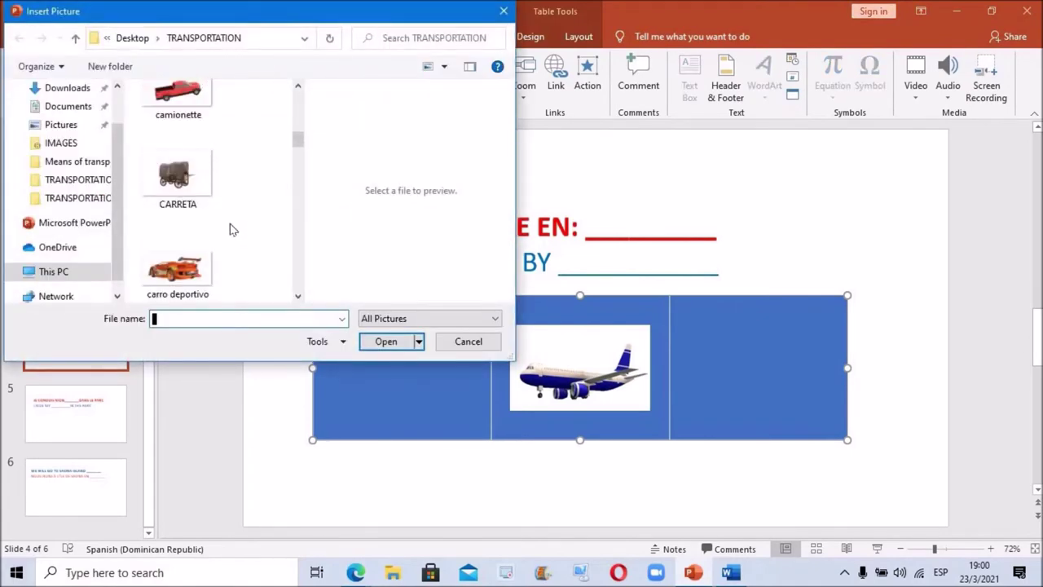
{"action": "scroll", "coordinate": [230, 224], "scroll_direction": "down", "scroll_amount": 3}
{"action": "scroll", "coordinate": [229, 223], "scroll_direction": "down", "scroll_amount": 2}
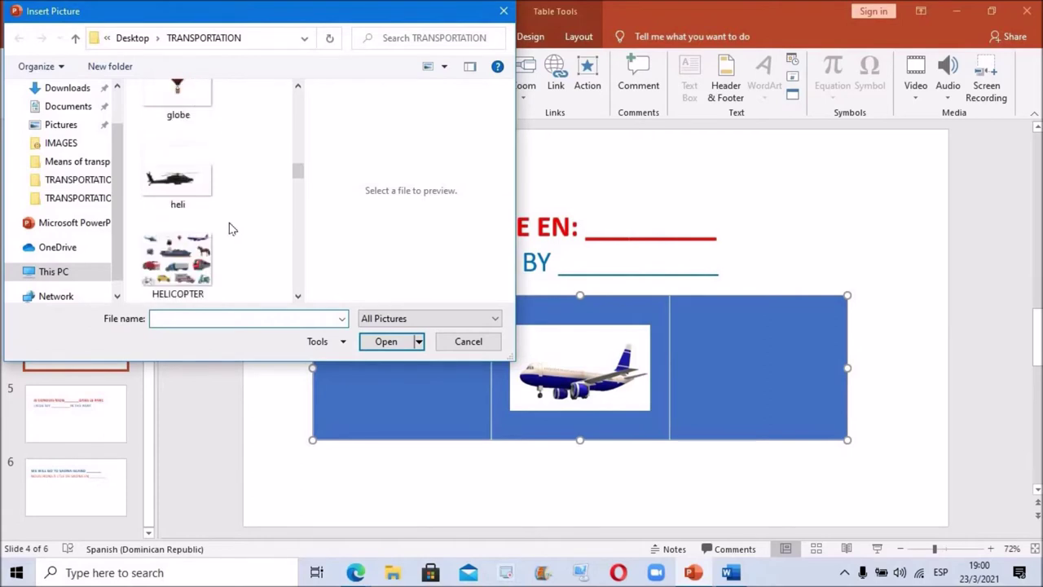
{"action": "scroll", "coordinate": [229, 223], "scroll_direction": "down", "scroll_amount": 2}
{"action": "scroll", "coordinate": [229, 223], "scroll_direction": "down", "scroll_amount": 1}
{"action": "scroll", "coordinate": [229, 227], "scroll_direction": "down", "scroll_amount": 2}
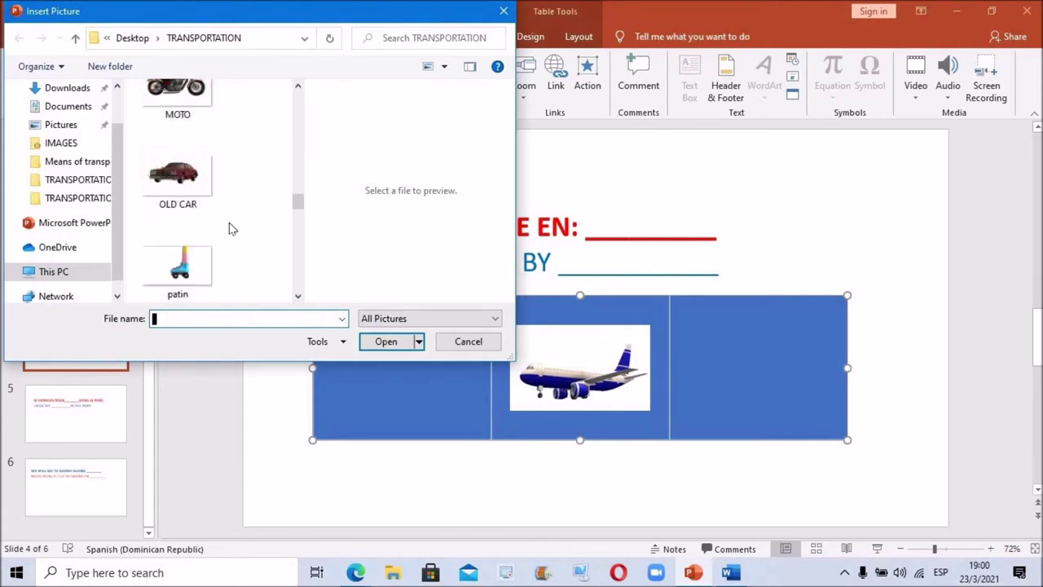
{"action": "double_click", "coordinate": [176, 98]}
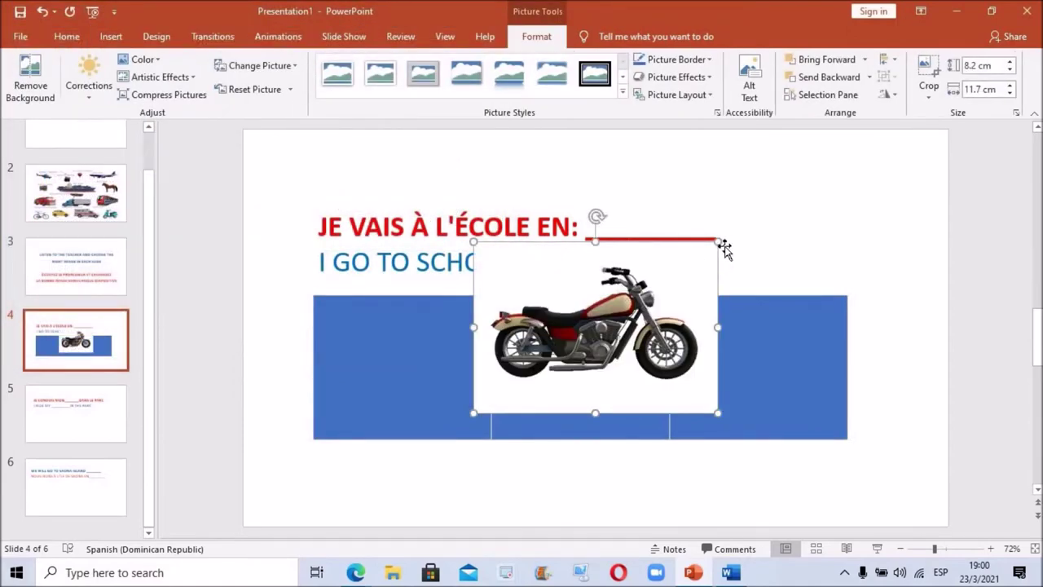
Shrink the motorcycle and place it in the right blue table cell.
{"action": "left_click_drag", "start_coordinate": [720, 243], "coordinate": [616, 316]}
{"action": "left_click_drag", "start_coordinate": [534, 369], "coordinate": [752, 377]}
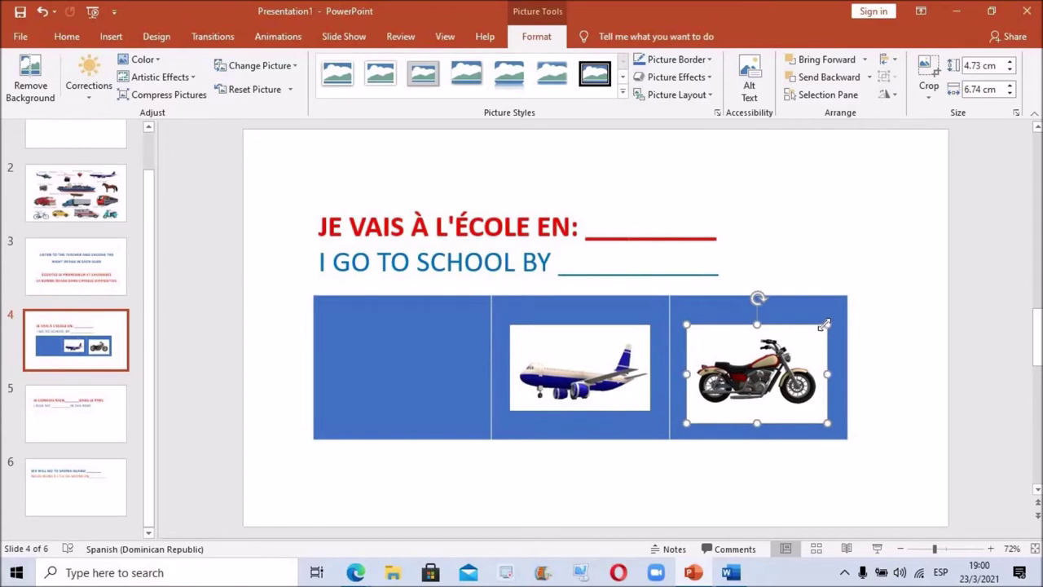
{"action": "left_click", "coordinate": [389, 397]}
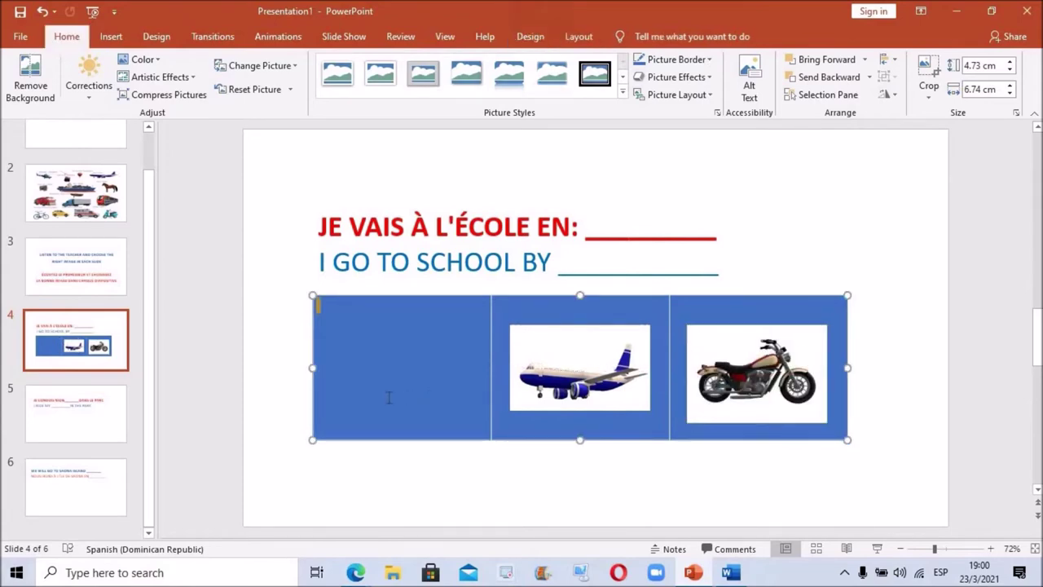
Insert the BUS picture from the computer onto slide 4.
{"action": "left_click", "coordinate": [110, 37]}
{"action": "left_click", "coordinate": [114, 88]}
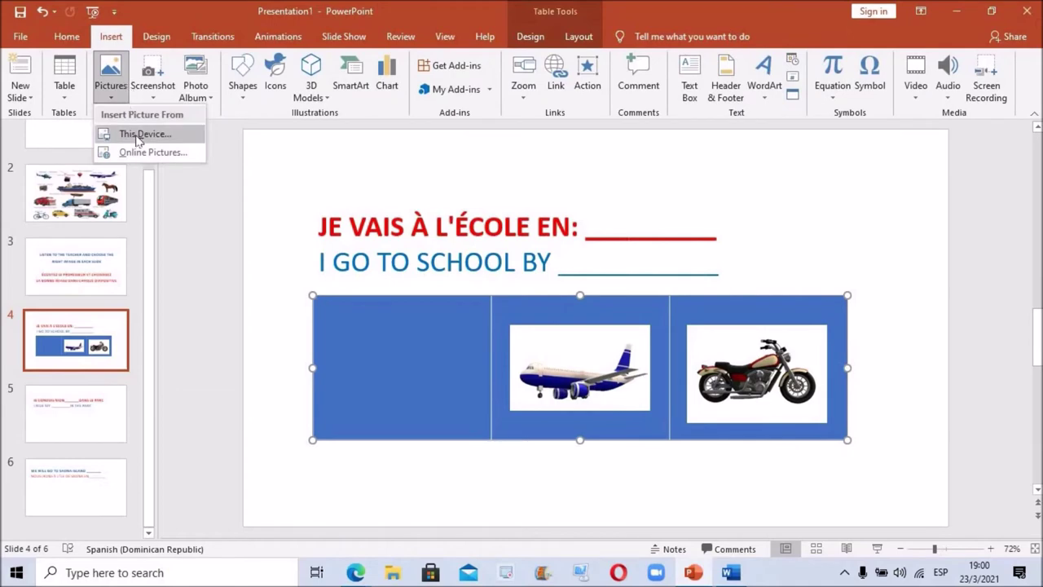
{"action": "left_click", "coordinate": [139, 135]}
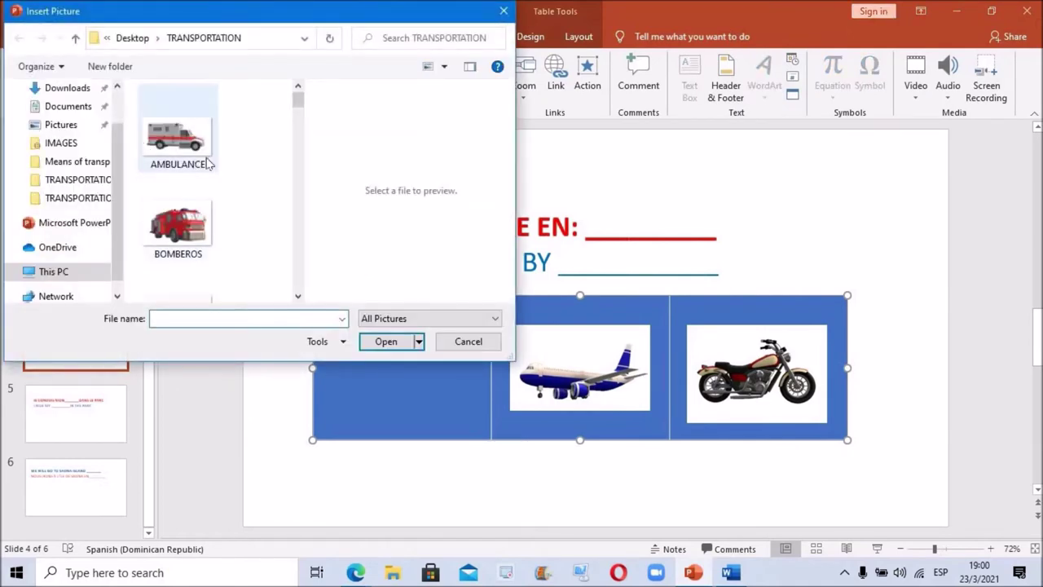
{"action": "scroll", "coordinate": [207, 163], "scroll_direction": "down", "scroll_amount": 2}
{"action": "scroll", "coordinate": [210, 183], "scroll_direction": "down", "scroll_amount": 2}
{"action": "scroll", "coordinate": [214, 204], "scroll_direction": "down", "scroll_amount": 2}
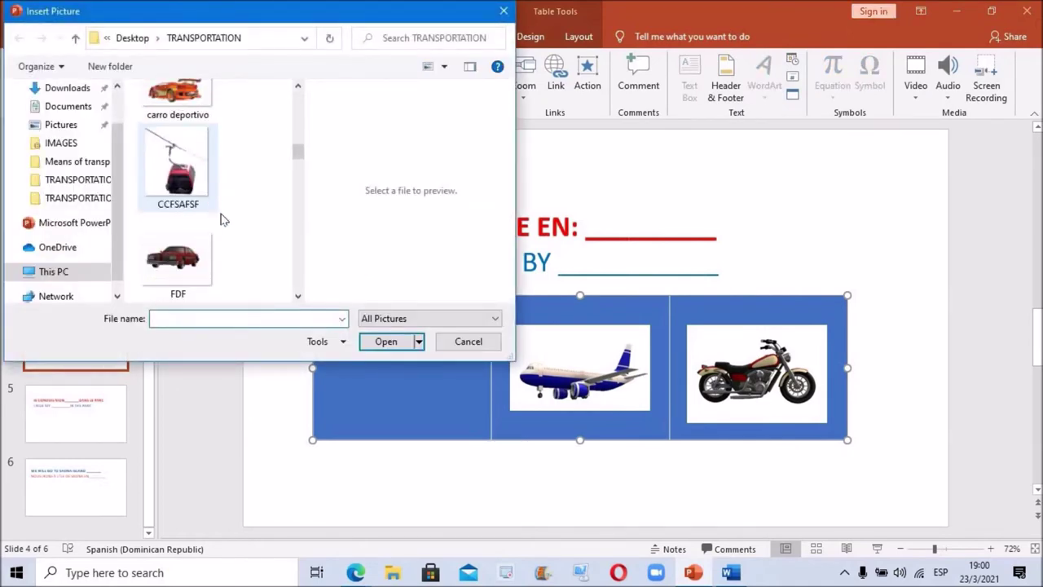
{"action": "scroll", "coordinate": [222, 224], "scroll_direction": "down", "scroll_amount": 2}
{"action": "scroll", "coordinate": [225, 228], "scroll_direction": "down", "scroll_amount": 2}
{"action": "scroll", "coordinate": [227, 233], "scroll_direction": "down", "scroll_amount": 2}
{"action": "scroll", "coordinate": [227, 233], "scroll_direction": "down", "scroll_amount": 2}
{"action": "scroll", "coordinate": [227, 233], "scroll_direction": "down", "scroll_amount": 1}
{"action": "scroll", "coordinate": [228, 233], "scroll_direction": "down", "scroll_amount": 1}
{"action": "scroll", "coordinate": [227, 233], "scroll_direction": "down", "scroll_amount": 2}
{"action": "scroll", "coordinate": [228, 233], "scroll_direction": "down", "scroll_amount": 2}
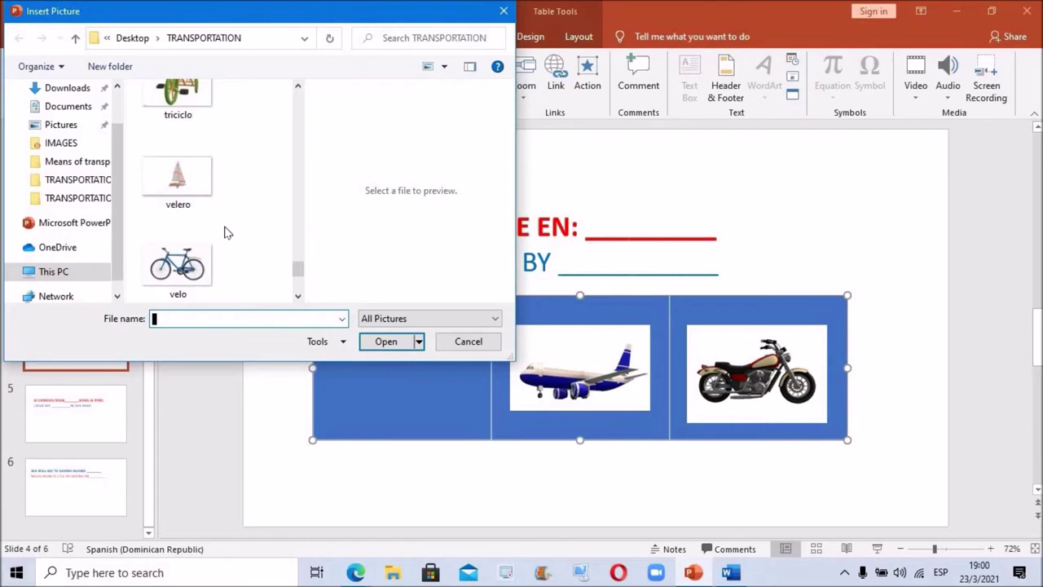
{"action": "scroll", "coordinate": [227, 233], "scroll_direction": "down", "scroll_amount": 2}
{"action": "scroll", "coordinate": [226, 233], "scroll_direction": "up", "scroll_amount": 1}
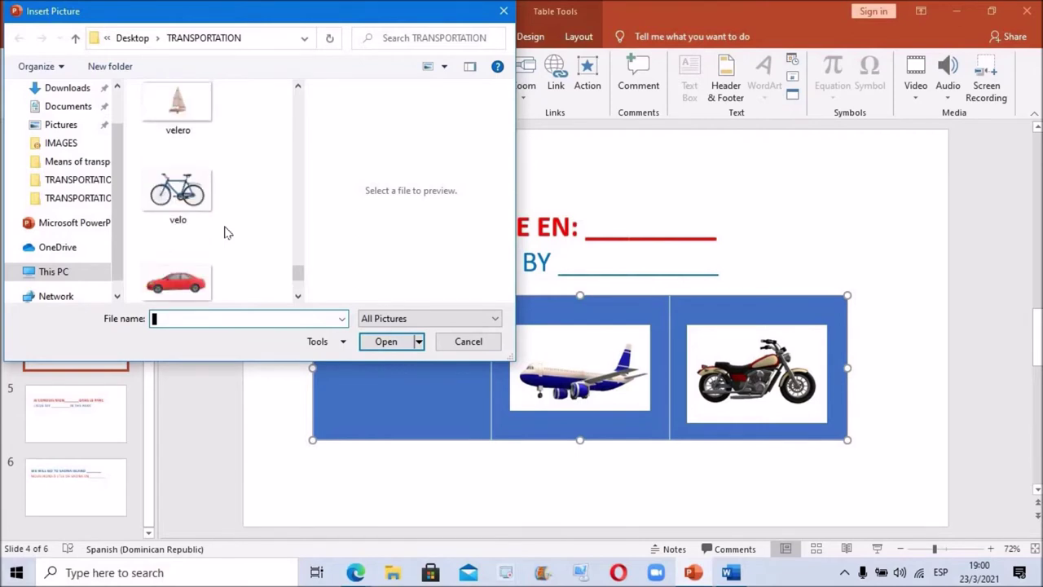
{"action": "scroll", "coordinate": [227, 233], "scroll_direction": "up", "scroll_amount": 3}
{"action": "scroll", "coordinate": [226, 233], "scroll_direction": "up", "scroll_amount": 3}
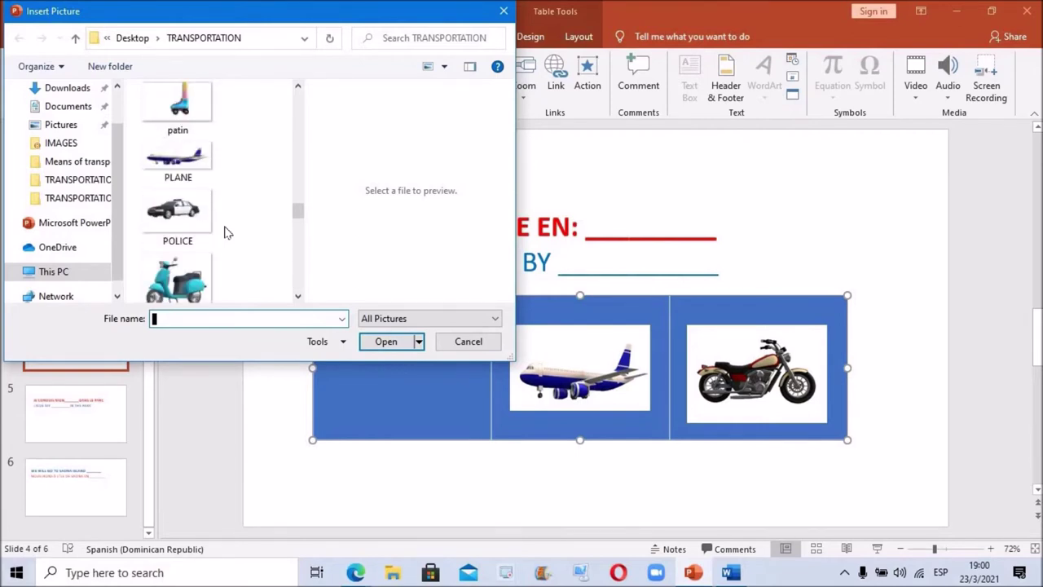
{"action": "scroll", "coordinate": [227, 233], "scroll_direction": "up", "scroll_amount": 3}
{"action": "scroll", "coordinate": [234, 234], "scroll_direction": "up", "scroll_amount": 3}
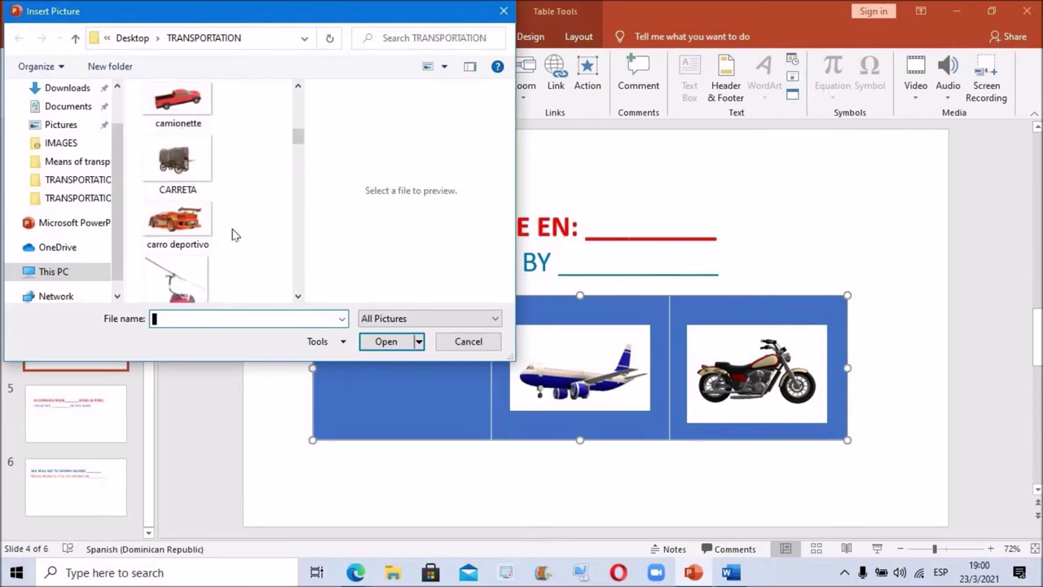
{"action": "scroll", "coordinate": [234, 235], "scroll_direction": "up", "scroll_amount": 3}
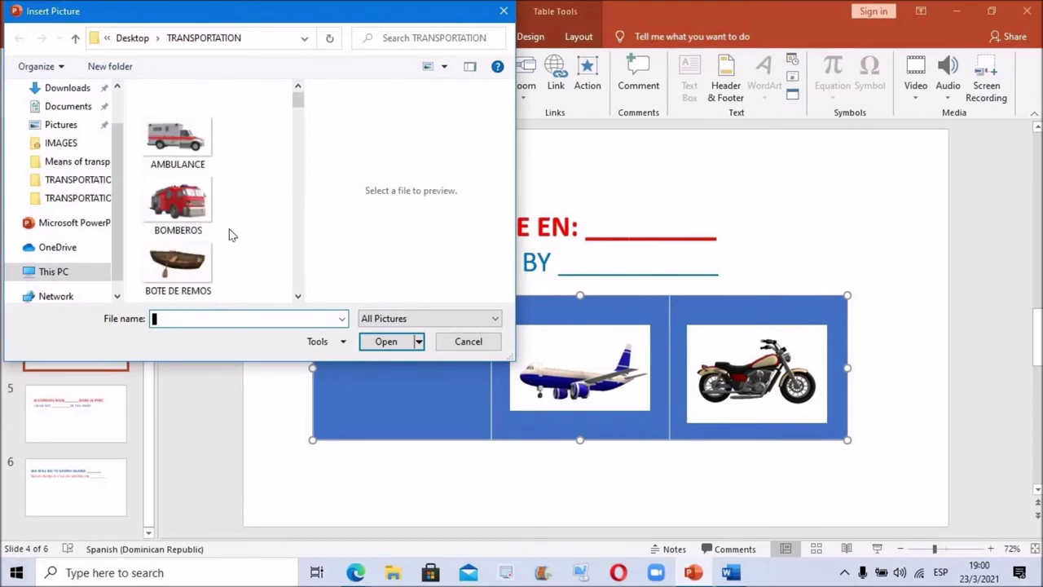
{"action": "scroll", "coordinate": [230, 234], "scroll_direction": "down", "scroll_amount": 3}
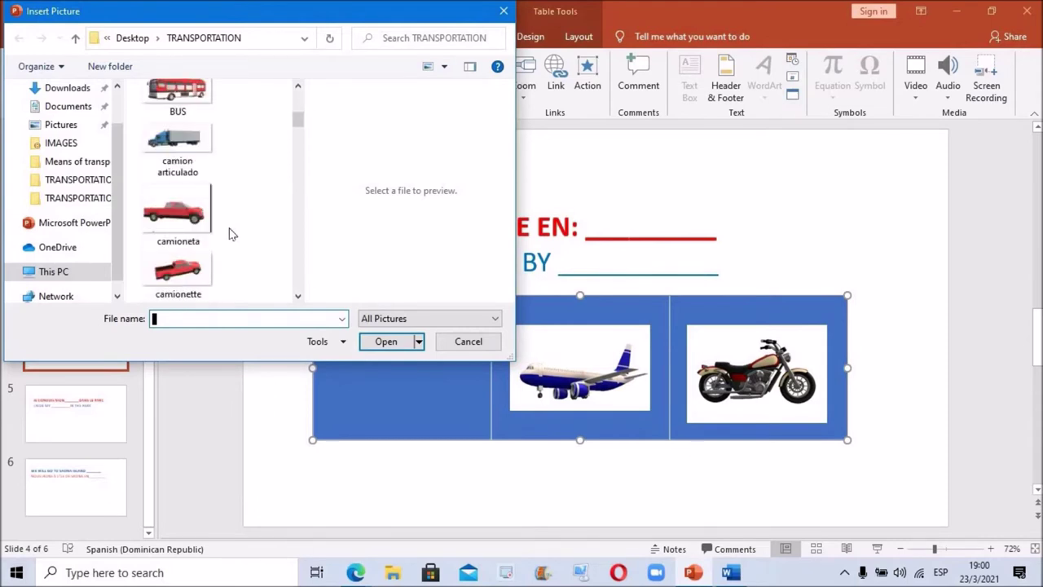
{"action": "scroll", "coordinate": [229, 234], "scroll_direction": "up", "scroll_amount": 1}
{"action": "double_click", "coordinate": [189, 168]}
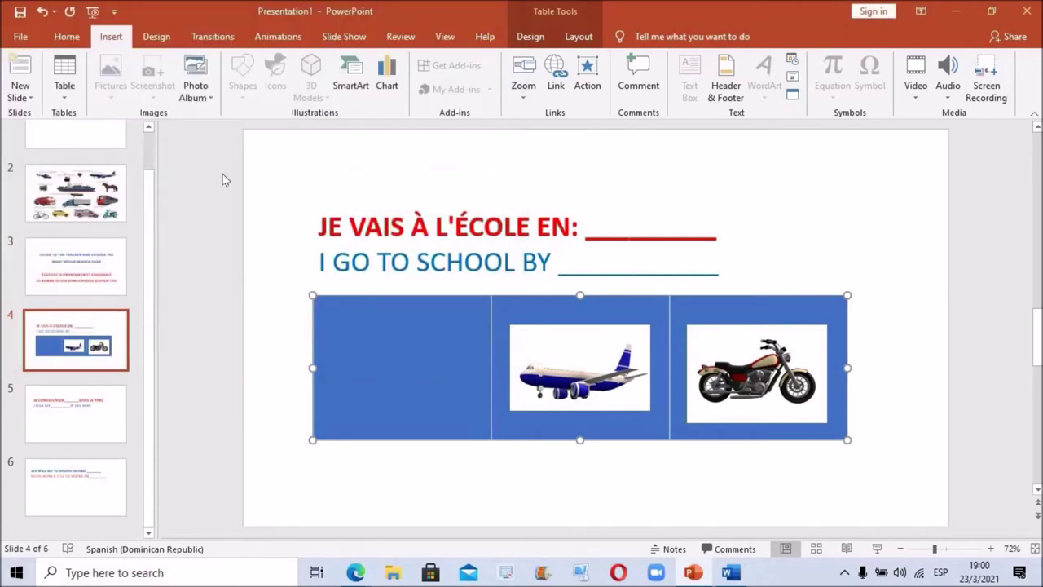
Move the bus into the left blue cell and stretch its height to fill it.
{"action": "mouse_move", "coordinate": [764, 254]}
{"action": "left_mouse_down"}
{"action": "mouse_move", "coordinate": [621, 267]}
{"action": "mouse_move", "coordinate": [437, 352]}
{"action": "left_mouse_up"}
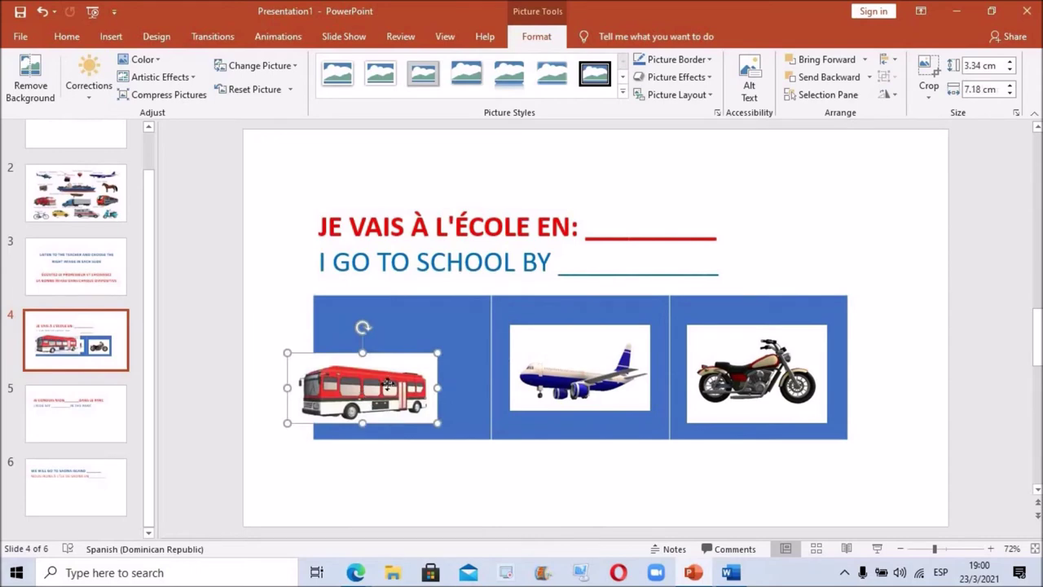
{"action": "left_click_drag", "start_coordinate": [369, 391], "coordinate": [405, 371]}
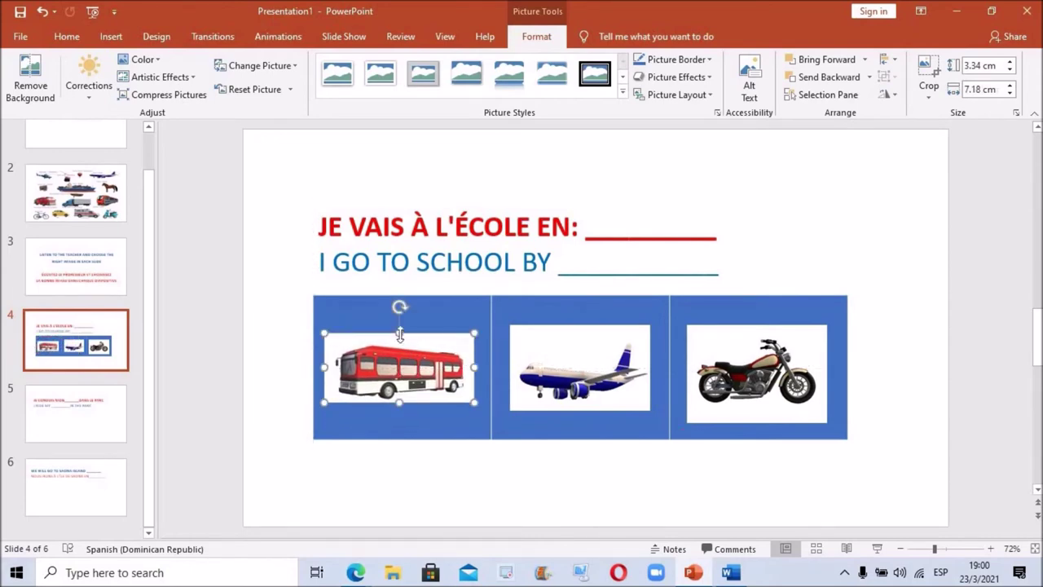
{"action": "left_click_drag", "start_coordinate": [400, 335], "coordinate": [399, 328]}
{"action": "left_click_drag", "start_coordinate": [399, 402], "coordinate": [399, 415]}
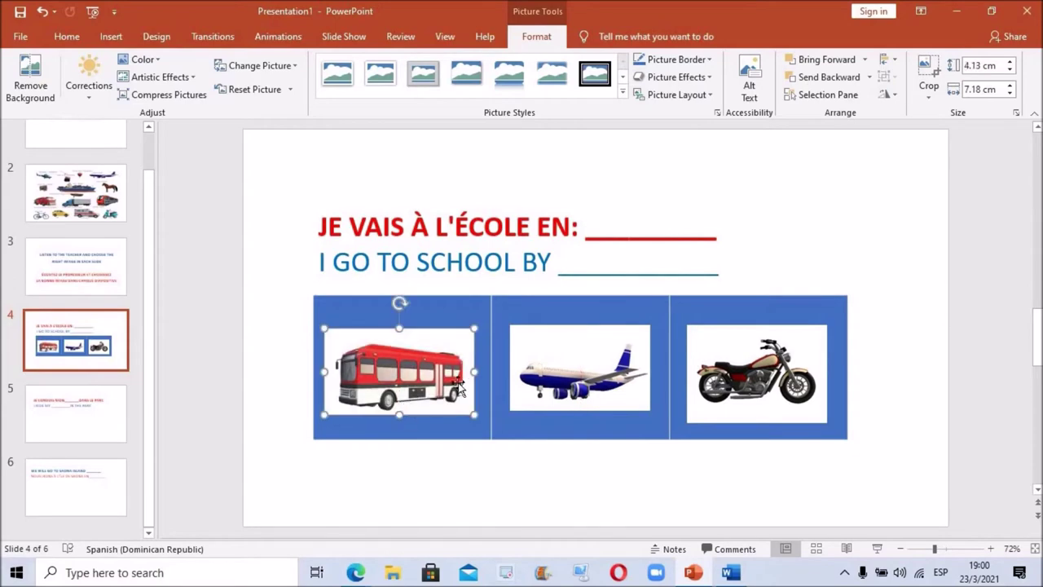
{"action": "left_click", "coordinate": [864, 251]}
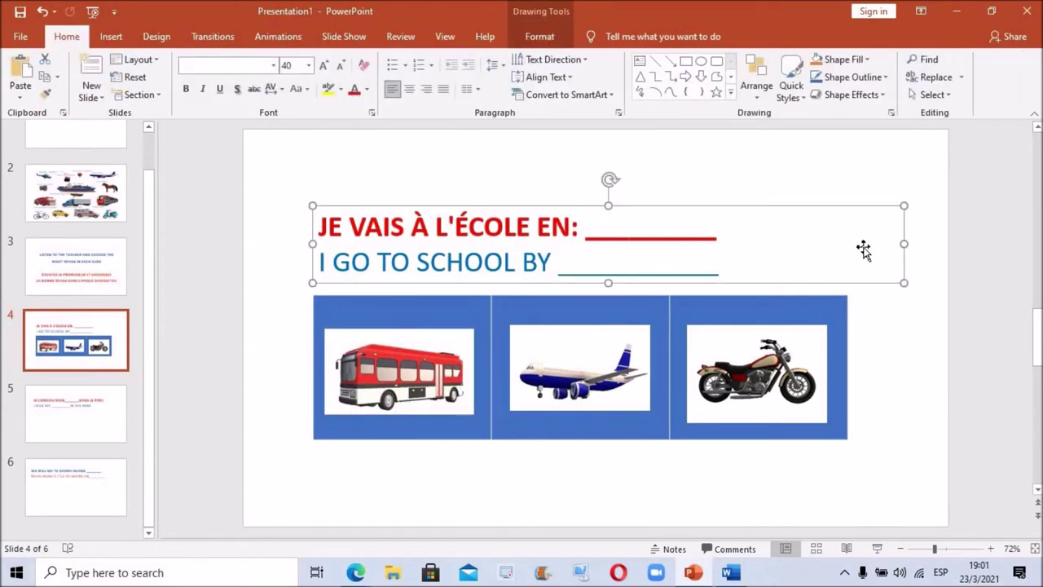
On slide 5, move the bicycle picture below the JE CONDUIS MON / I RIDE MY sentences.
{"action": "left_click", "coordinate": [75, 419]}
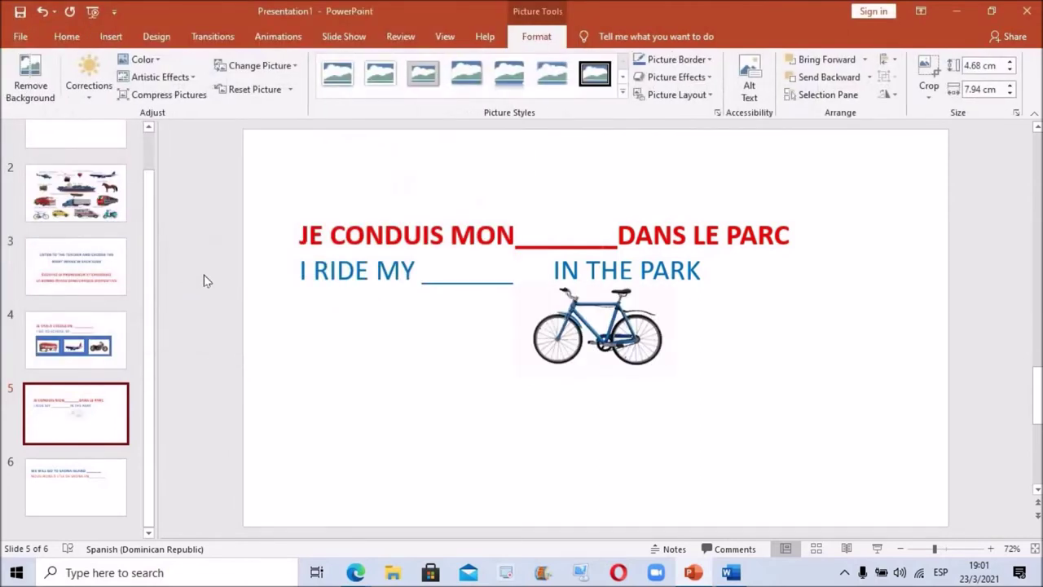
{"action": "mouse_move", "coordinate": [589, 330]}
{"action": "left_mouse_down"}
{"action": "mouse_move", "coordinate": [538, 369]}
{"action": "mouse_move", "coordinate": [792, 189]}
{"action": "left_mouse_up"}
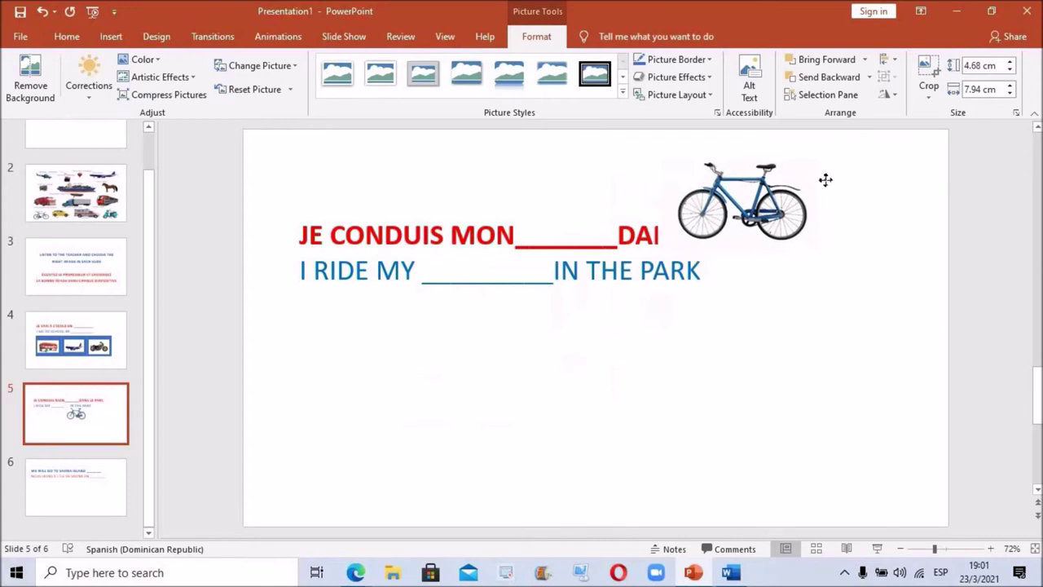
{"action": "left_click_drag", "start_coordinate": [791, 189], "coordinate": [530, 456]}
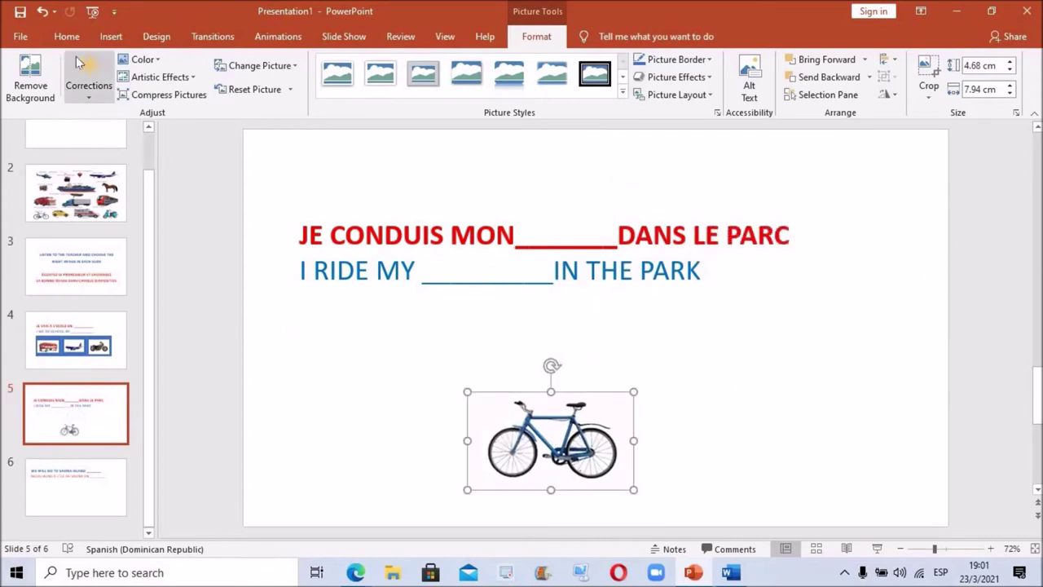
{"action": "left_click", "coordinate": [110, 37]}
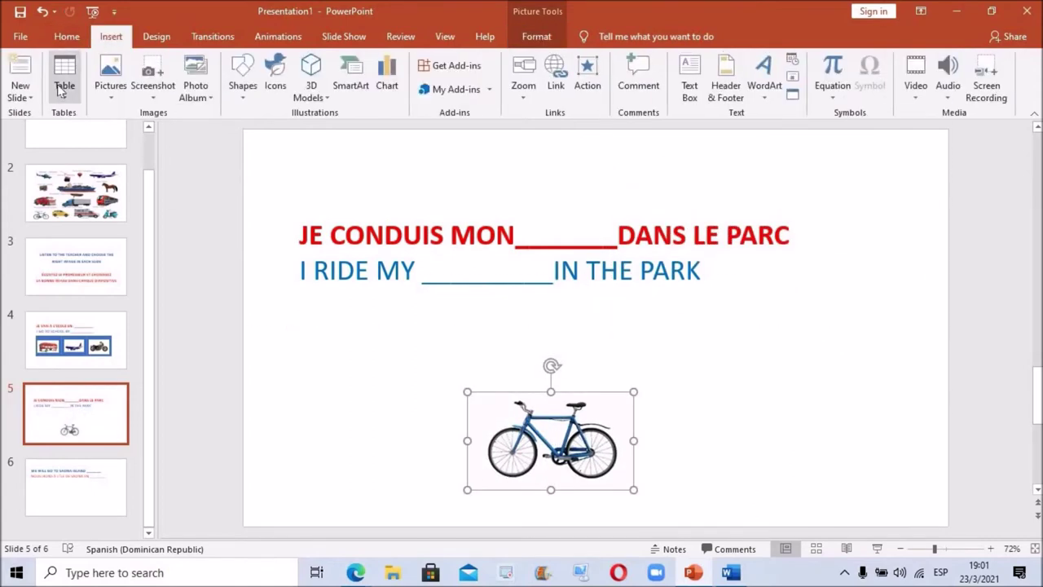
Skip ahead in the video past the ambulance slide to the POWERPOINTQUIZ saving part.
{"action": "left_click", "coordinate": [64, 77]}
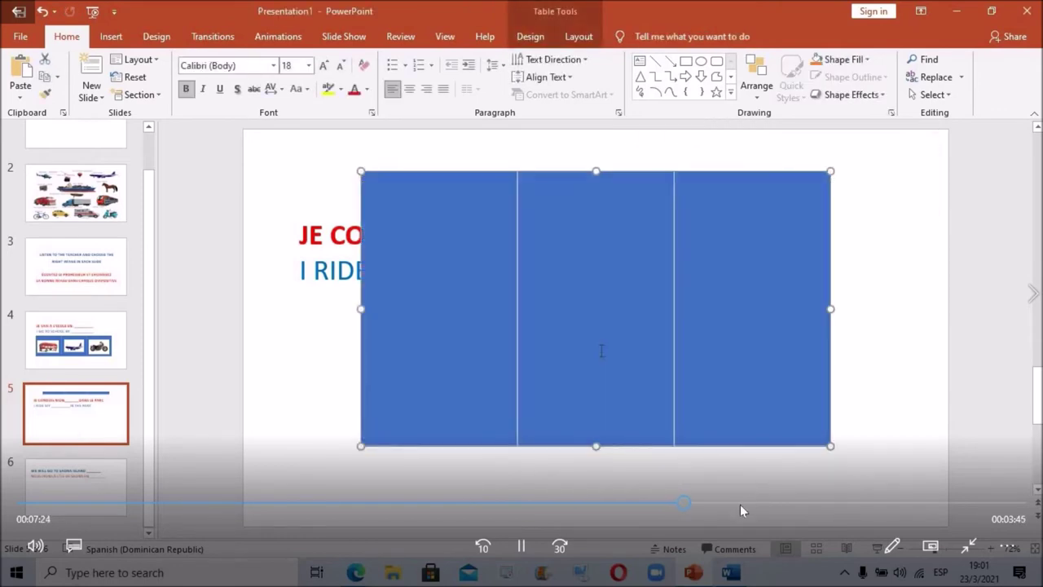
{"action": "left_click", "coordinate": [740, 504]}
{"action": "left_click", "coordinate": [778, 504]}
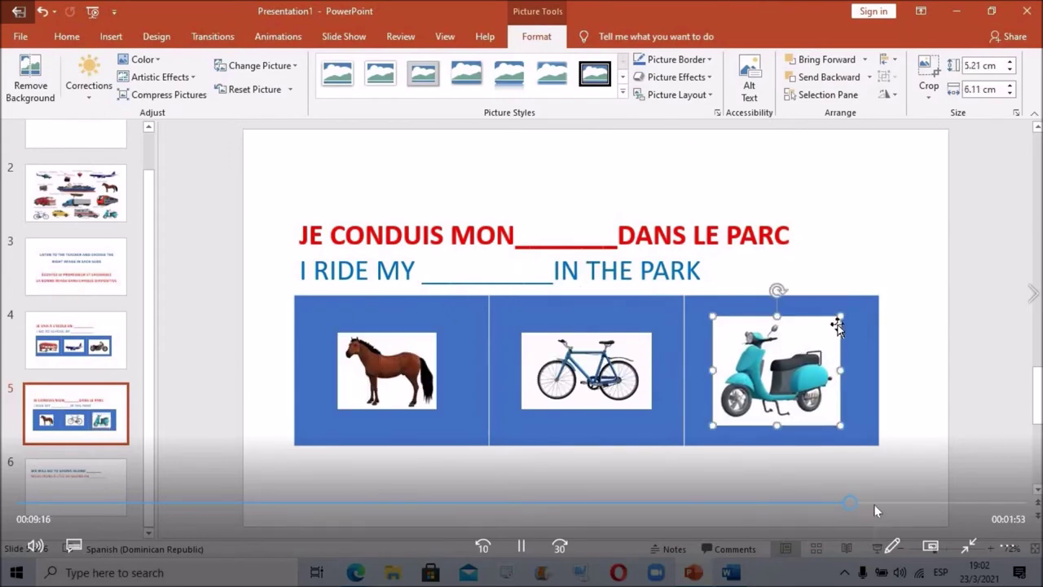
{"action": "left_click", "coordinate": [910, 503]}
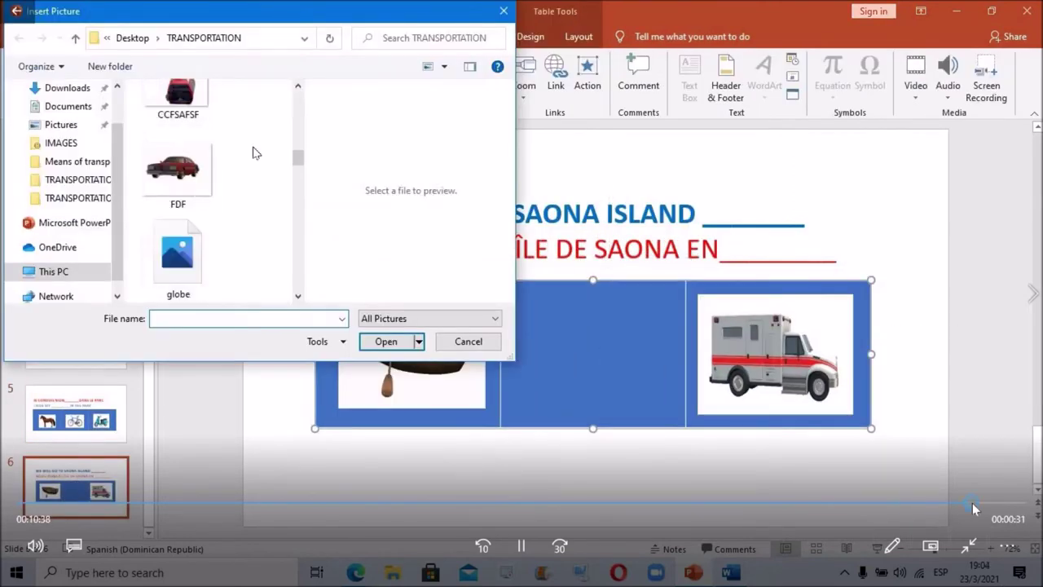
{"action": "left_click", "coordinate": [975, 504]}
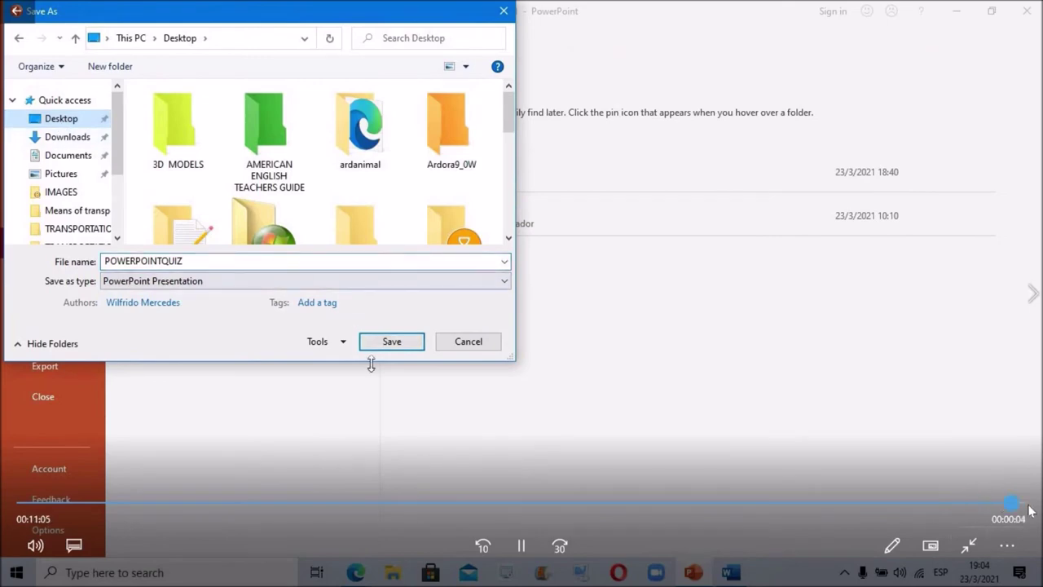
Jump to the end of the CREACIÓN DE LA DIAPOSITIVA video and close Films & TV.
{"action": "left_click", "coordinate": [997, 504]}
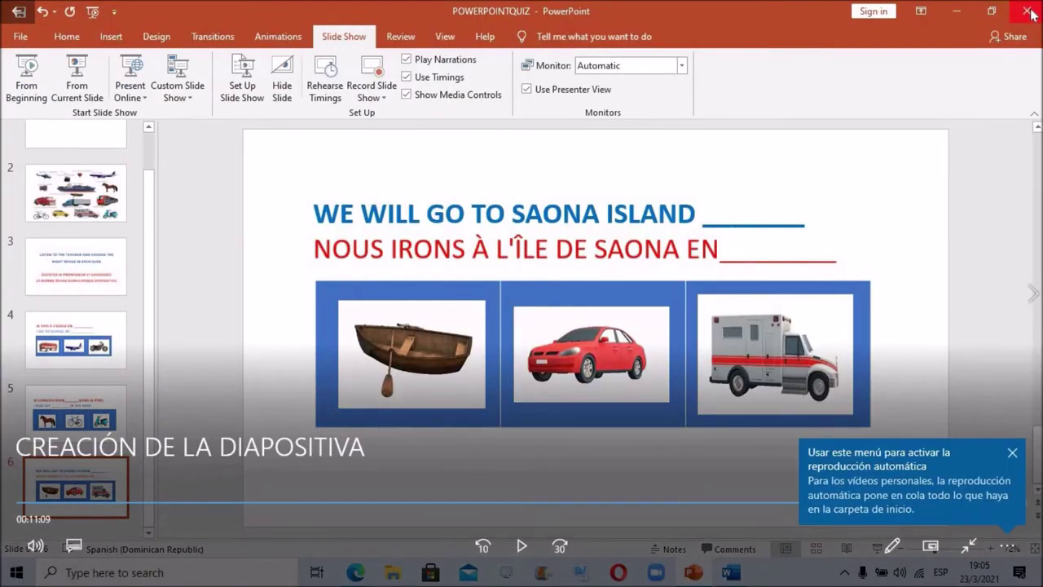
{"action": "left_click", "coordinate": [1029, 11]}
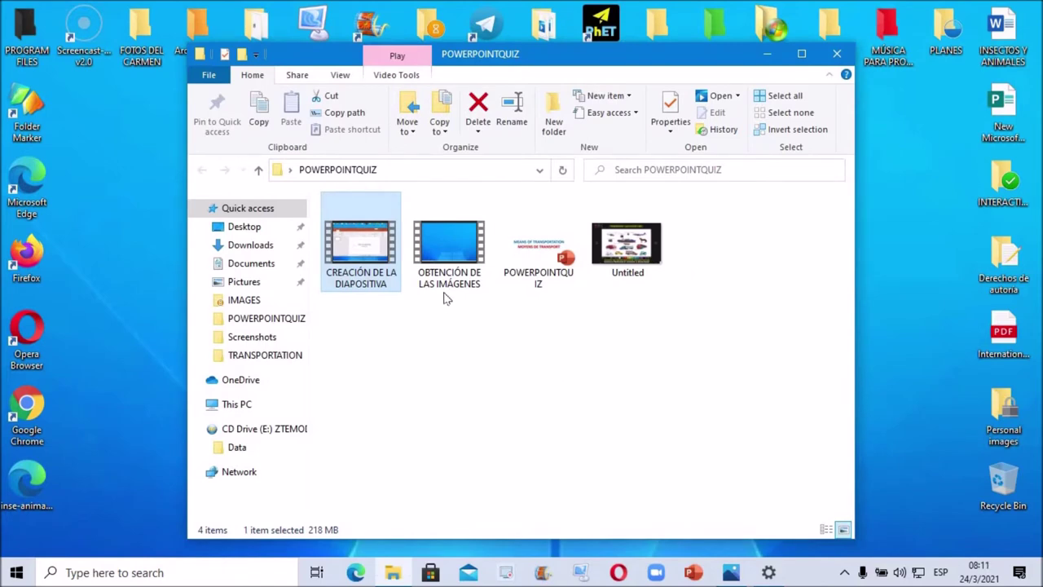
Save the capture as CAPTURA DE PANTALLA on the Desktop and close PC Screen Capture.
{"action": "left_click", "coordinate": [448, 255]}
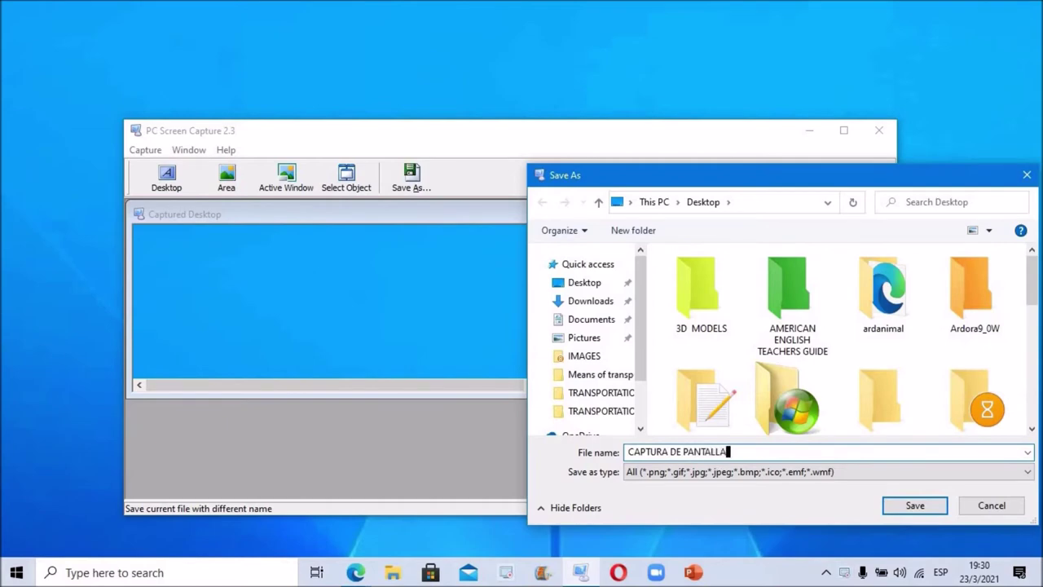
{"action": "left_click", "coordinate": [573, 283]}
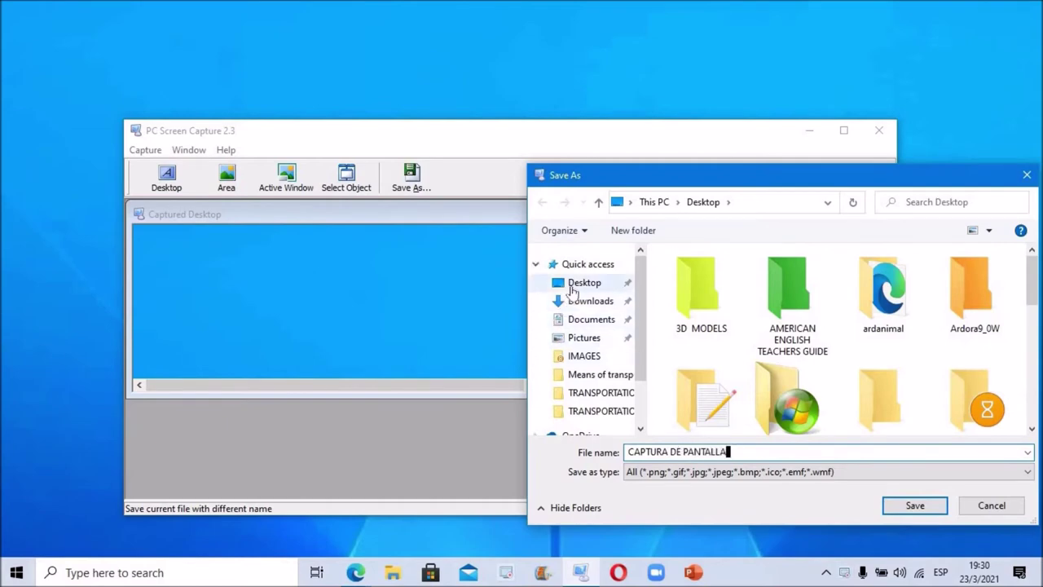
{"action": "left_click", "coordinate": [915, 506]}
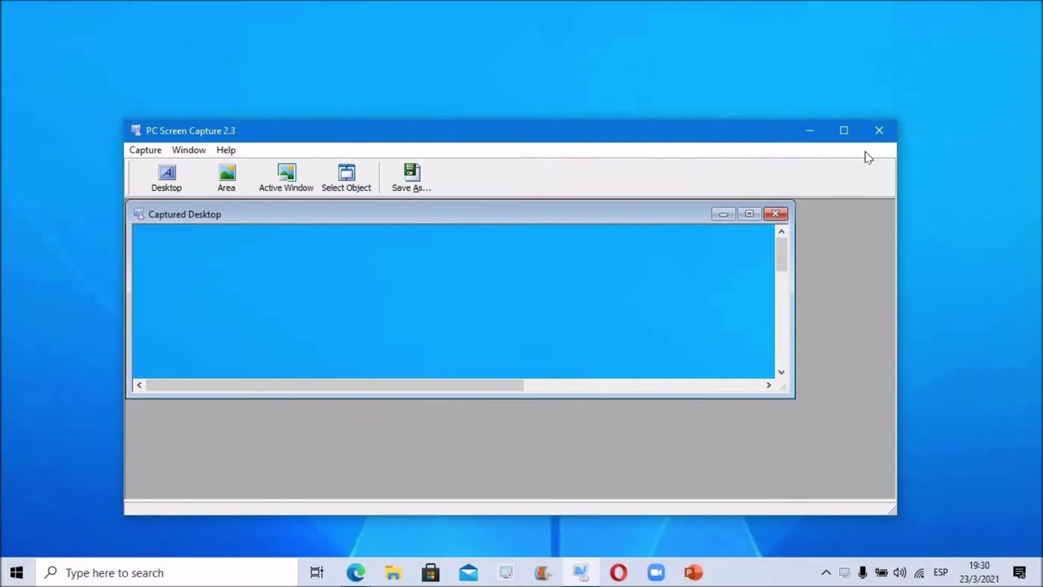
{"action": "left_click", "coordinate": [880, 131]}
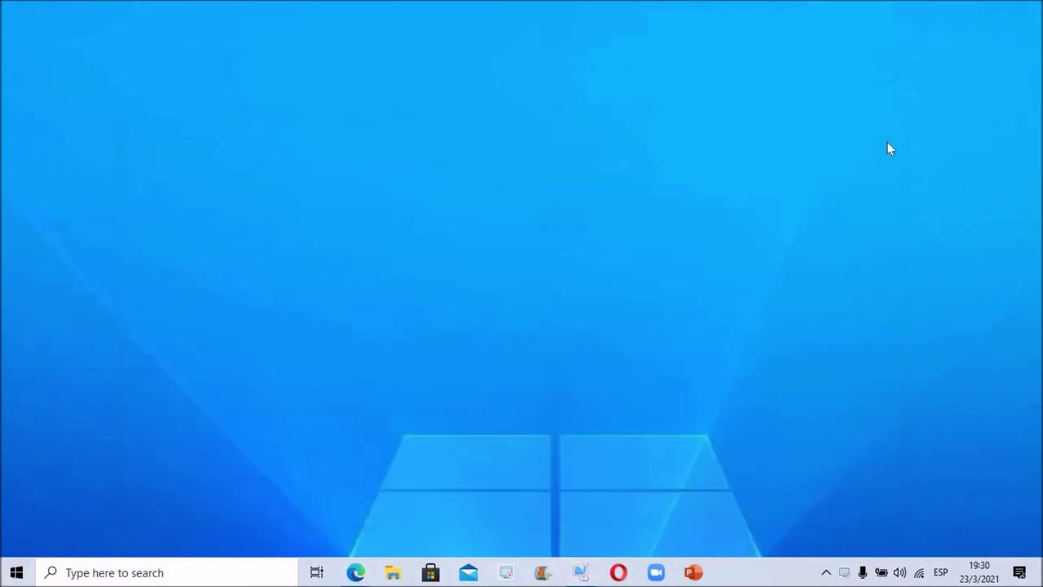
Show the desktop icons again and open CAPTURA DE PANTALLA with the Fotos app.
{"action": "right_click", "coordinate": [642, 123]}
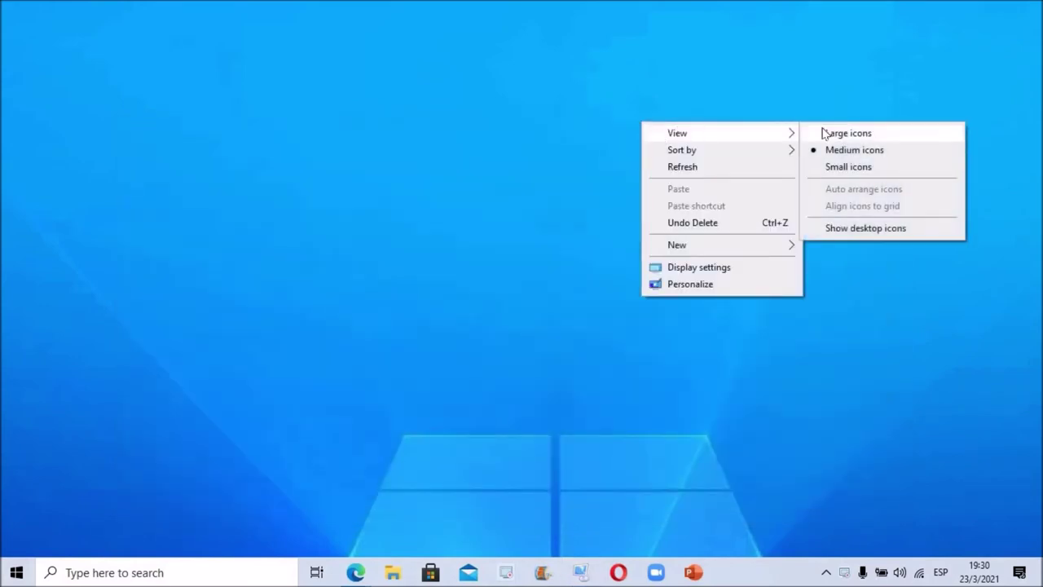
{"action": "left_click", "coordinate": [856, 227]}
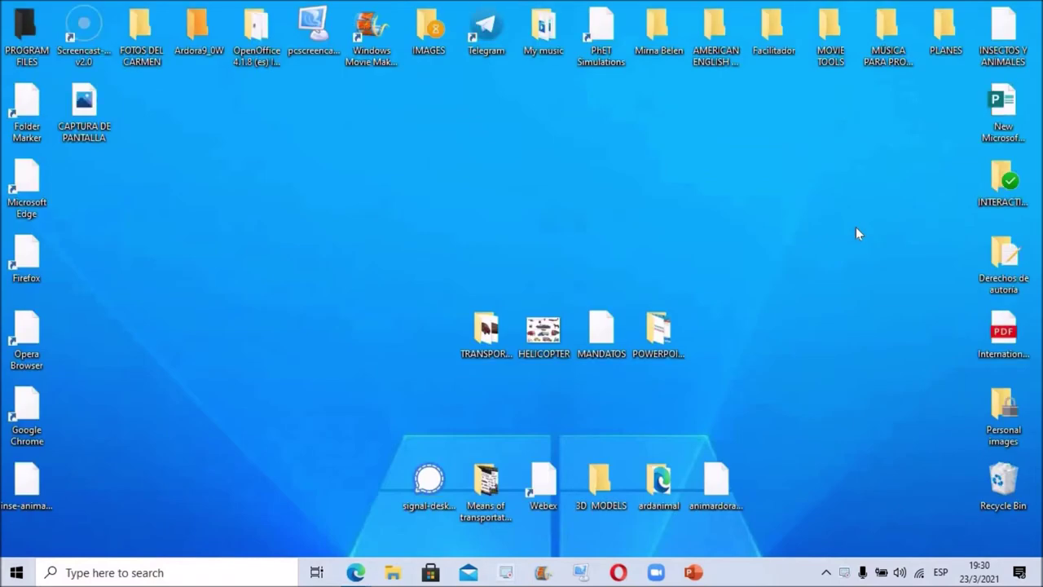
{"action": "right_click", "coordinate": [73, 109]}
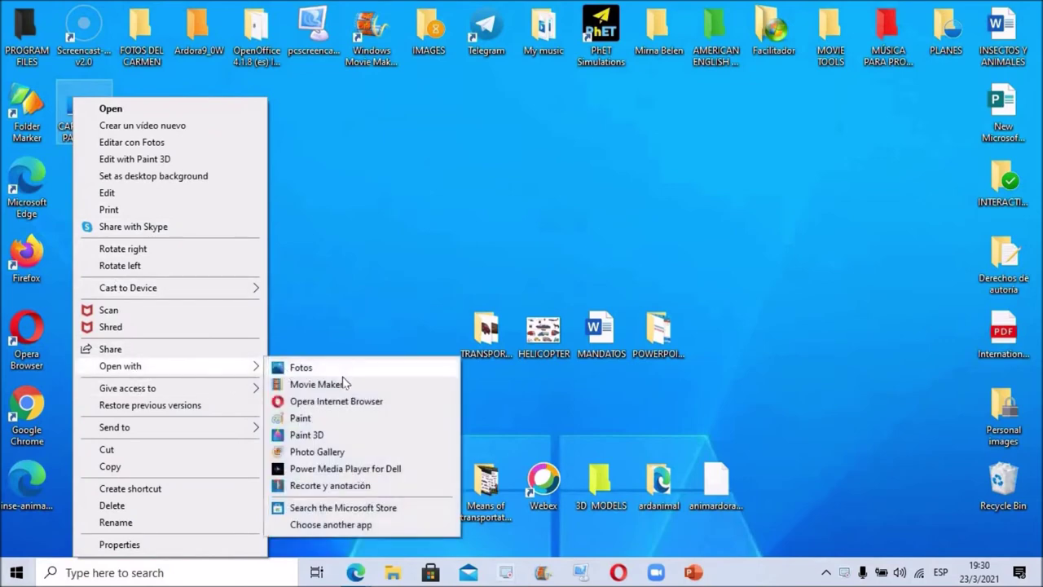
{"action": "mouse_move", "coordinate": [120, 366]}
{"action": "left_click", "coordinate": [307, 367]}
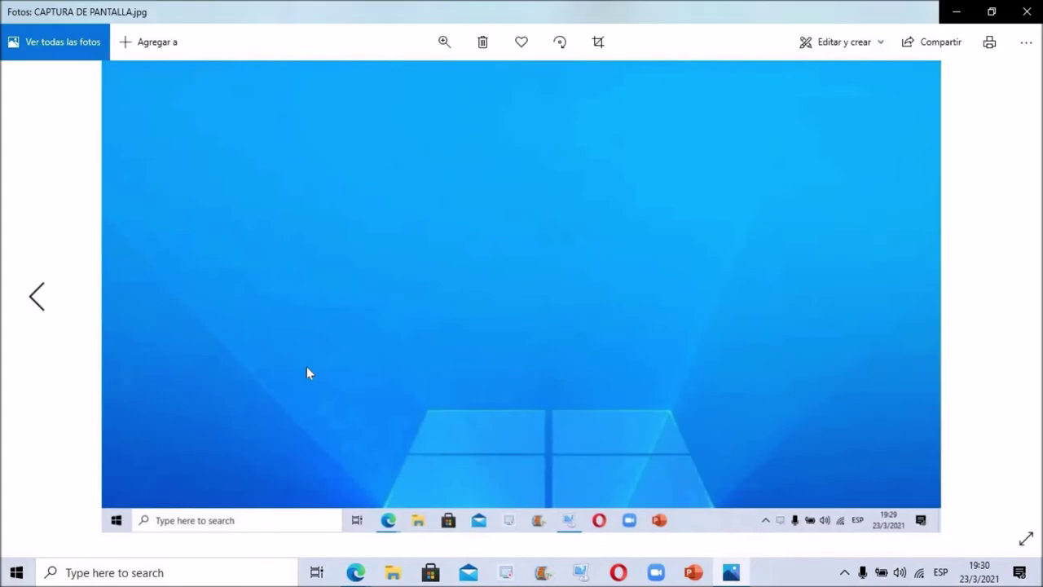
Choose Añadir efectos 3D from the Editar y crear menu for the screenshot.
{"action": "left_click", "coordinate": [837, 43]}
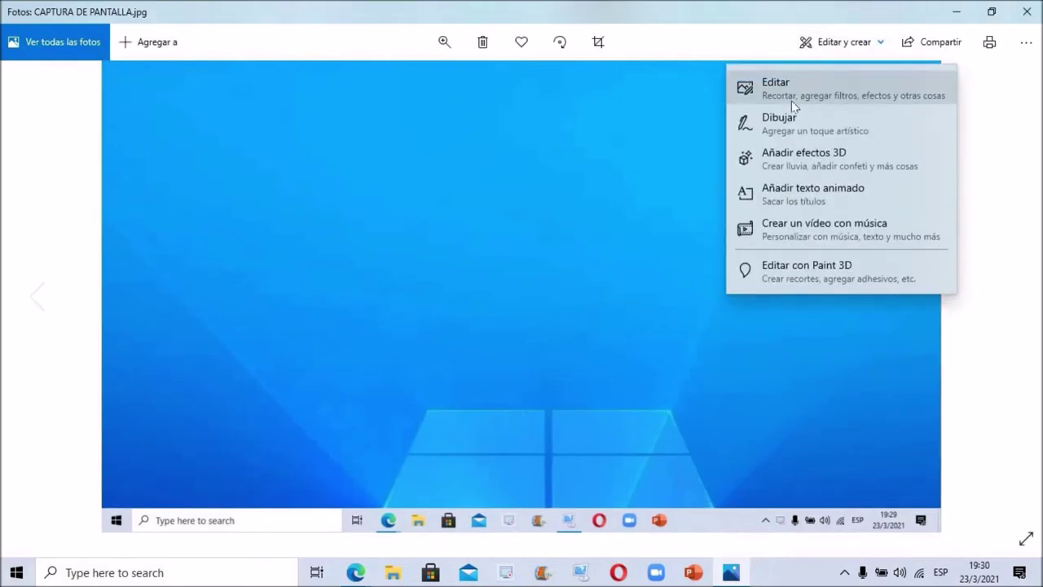
{"action": "left_click", "coordinate": [783, 162]}
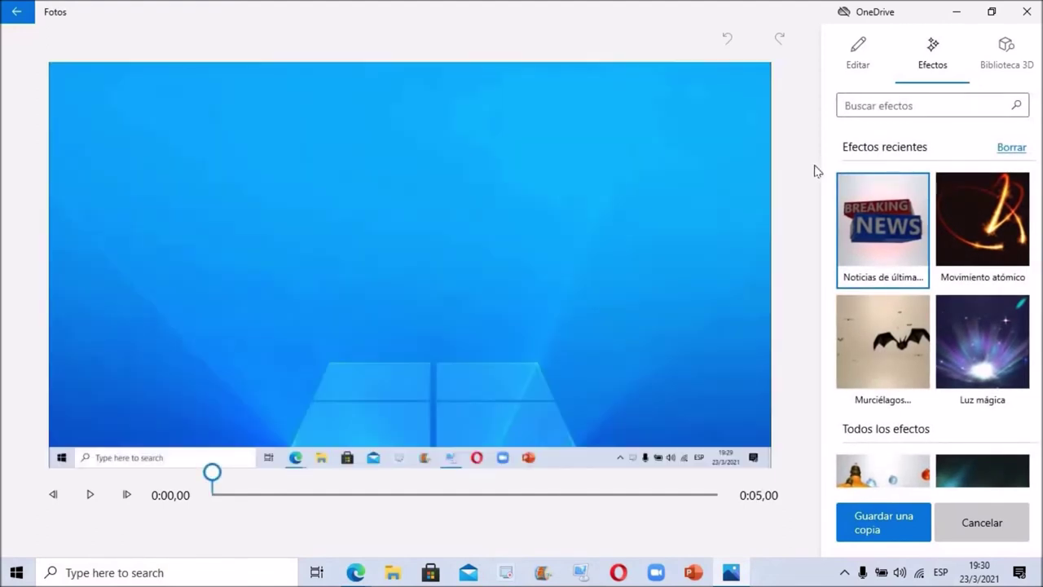
Add the Globo aerostático model from the Biblioteca 3D's Coches y vehículos category.
{"action": "left_click", "coordinate": [1004, 66]}
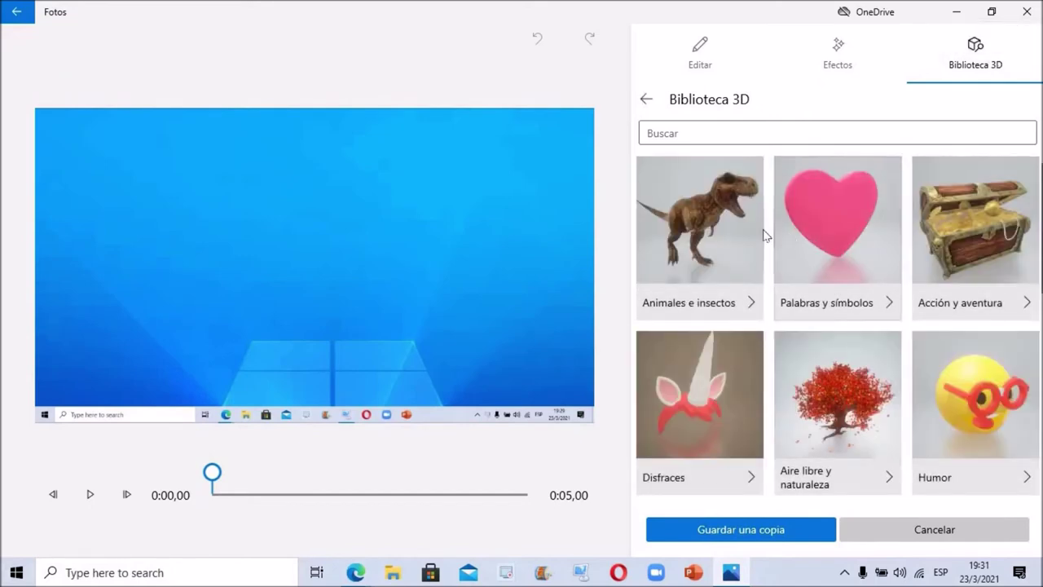
{"action": "scroll", "coordinate": [733, 261], "scroll_direction": "down", "scroll_amount": 2}
{"action": "scroll", "coordinate": [728, 277], "scroll_direction": "down", "scroll_amount": 2}
{"action": "scroll", "coordinate": [724, 282], "scroll_direction": "down", "scroll_amount": 2}
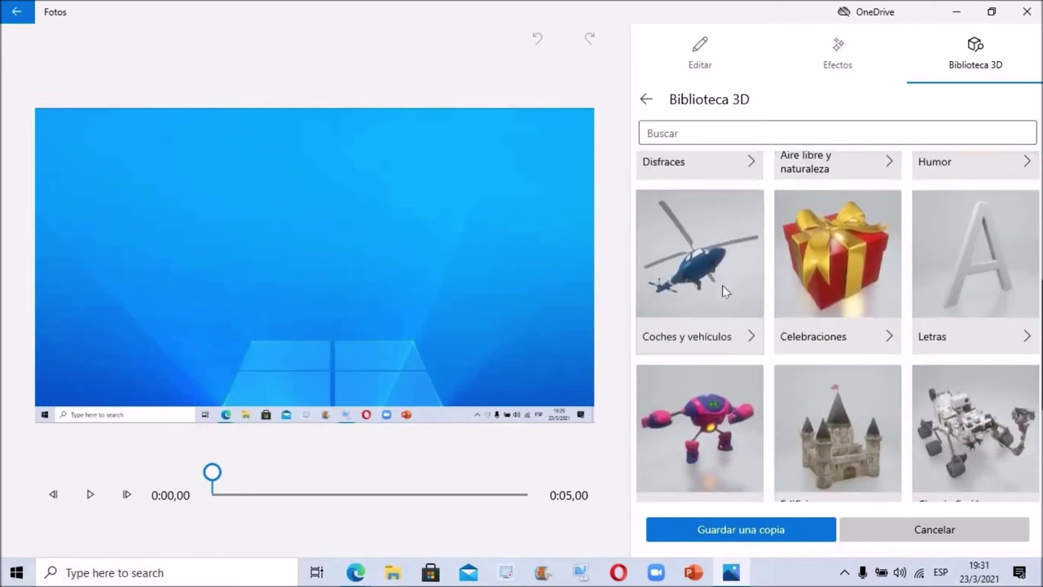
{"action": "left_click", "coordinate": [701, 284]}
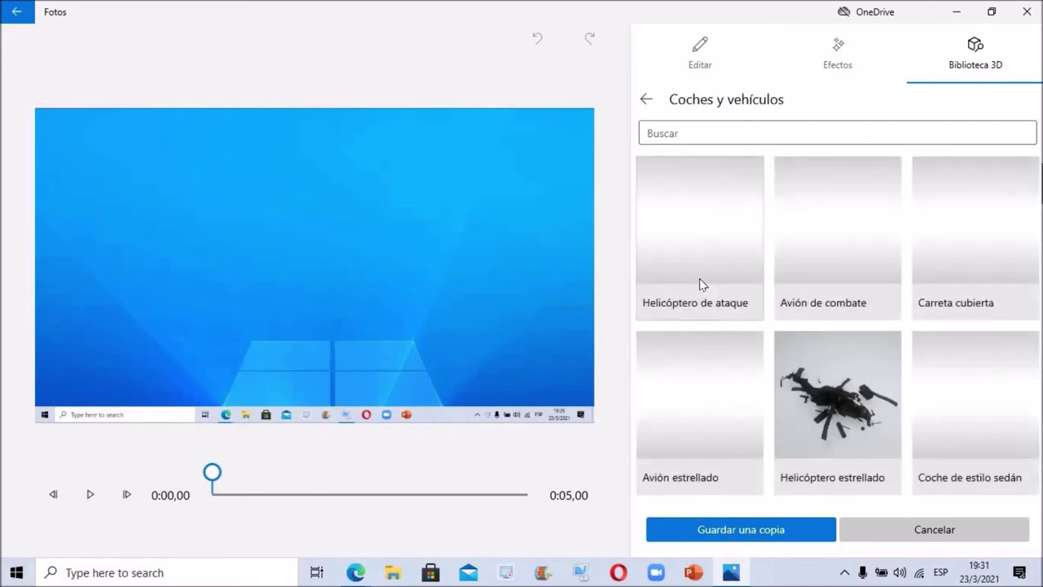
{"action": "scroll", "coordinate": [815, 260], "scroll_direction": "down", "scroll_amount": 2}
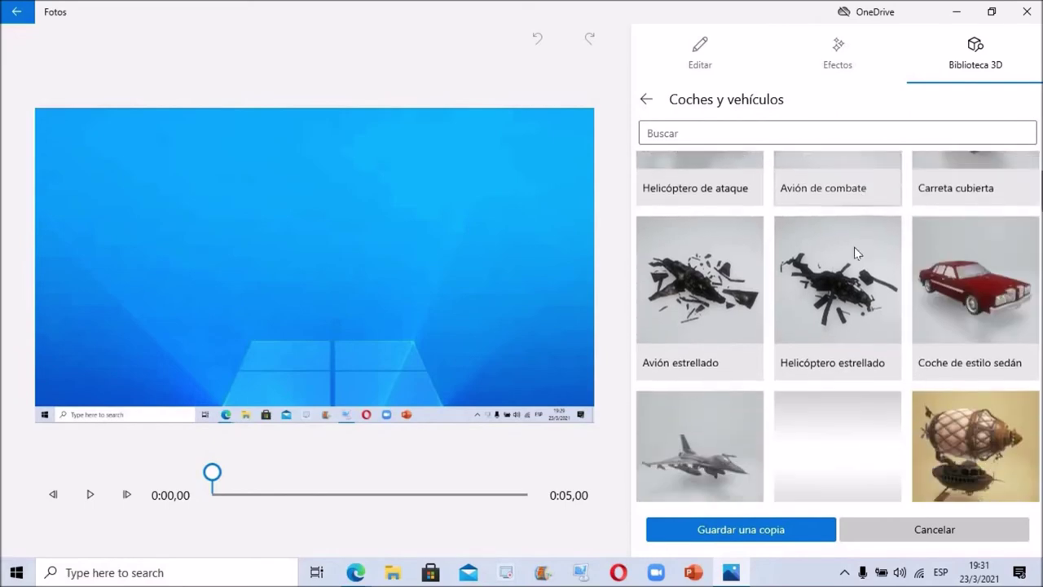
{"action": "scroll", "coordinate": [851, 259], "scroll_direction": "down", "scroll_amount": 3}
{"action": "scroll", "coordinate": [848, 277], "scroll_direction": "down", "scroll_amount": 1}
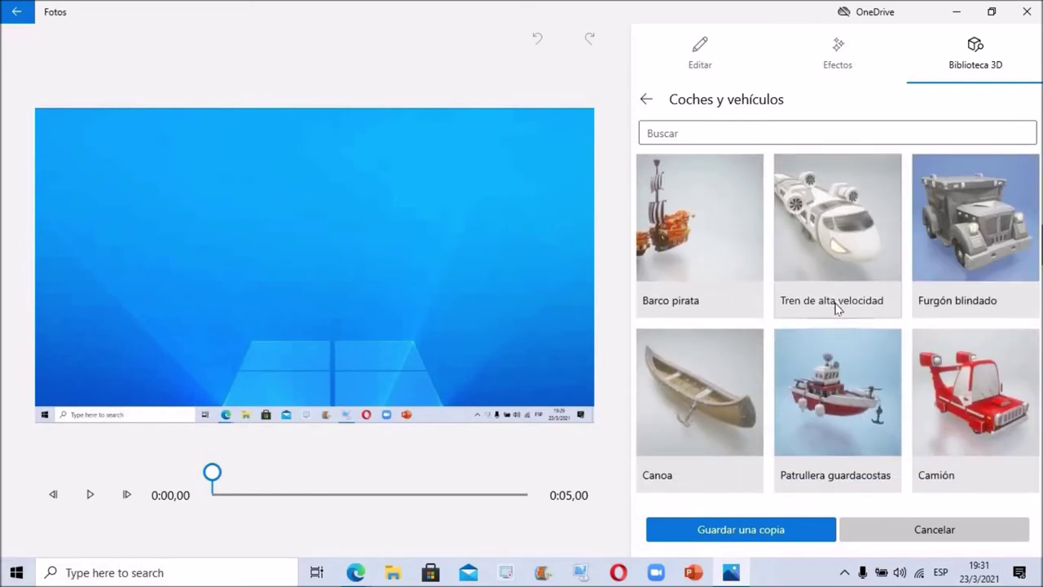
{"action": "scroll", "coordinate": [839, 301], "scroll_direction": "down", "scroll_amount": 2}
{"action": "scroll", "coordinate": [837, 308], "scroll_direction": "down", "scroll_amount": 1}
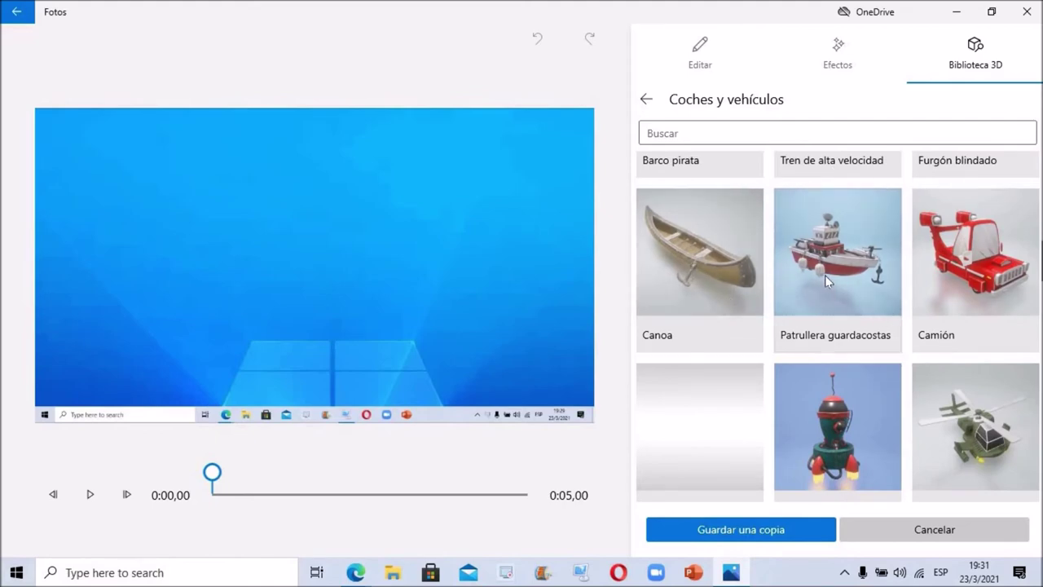
{"action": "scroll", "coordinate": [825, 275], "scroll_direction": "down", "scroll_amount": 2}
{"action": "scroll", "coordinate": [828, 276], "scroll_direction": "down", "scroll_amount": 2}
{"action": "scroll", "coordinate": [827, 276], "scroll_direction": "down", "scroll_amount": 1}
{"action": "scroll", "coordinate": [827, 276], "scroll_direction": "down", "scroll_amount": 2}
{"action": "scroll", "coordinate": [827, 275], "scroll_direction": "down", "scroll_amount": 2}
{"action": "scroll", "coordinate": [827, 276], "scroll_direction": "down", "scroll_amount": 2}
{"action": "scroll", "coordinate": [829, 279], "scroll_direction": "down", "scroll_amount": 1}
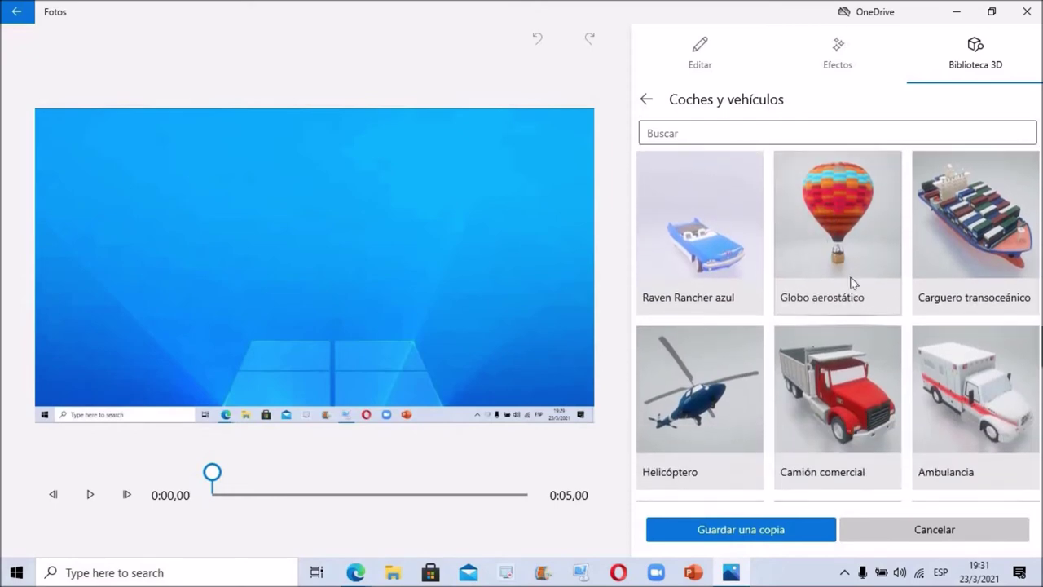
{"action": "left_click", "coordinate": [832, 205]}
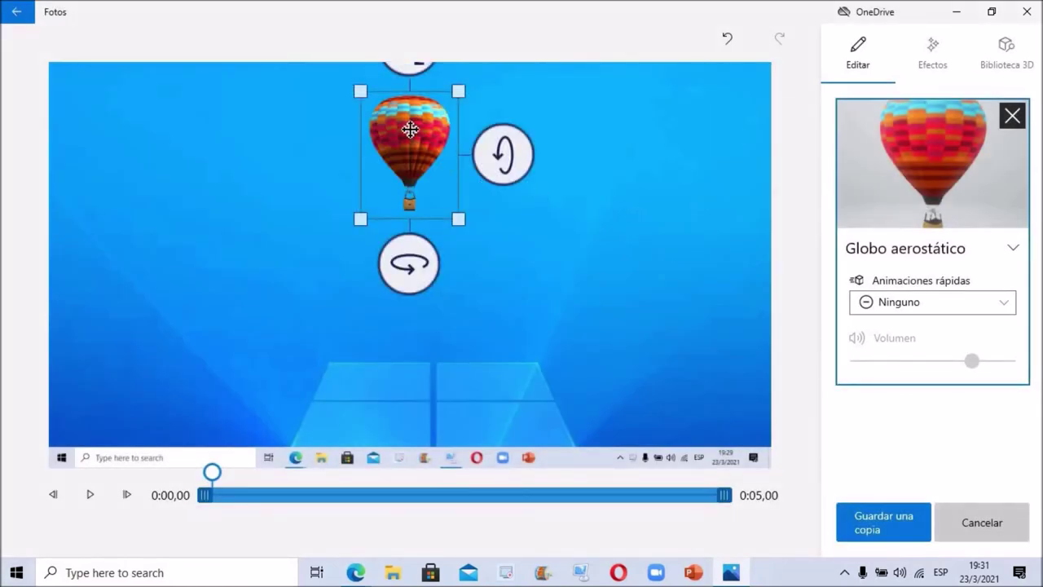
Enlarge the hot air balloon, settle it near the screenshot's centre, and bring up PC Screen Capture.
{"action": "left_click_drag", "start_coordinate": [410, 130], "coordinate": [423, 225]}
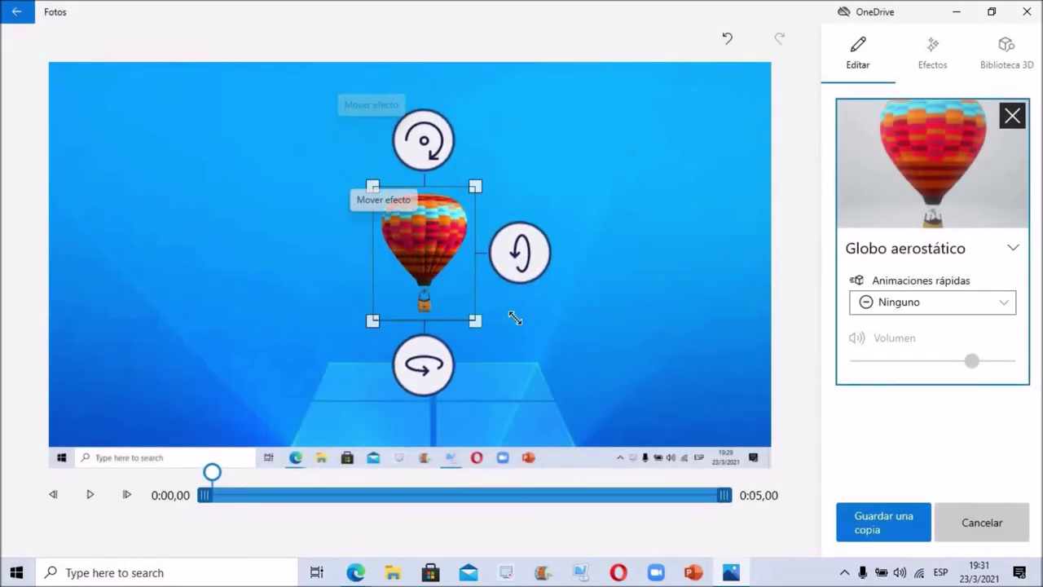
{"action": "left_click_drag", "start_coordinate": [471, 316], "coordinate": [505, 361]}
{"action": "left_click_drag", "start_coordinate": [435, 296], "coordinate": [421, 266]}
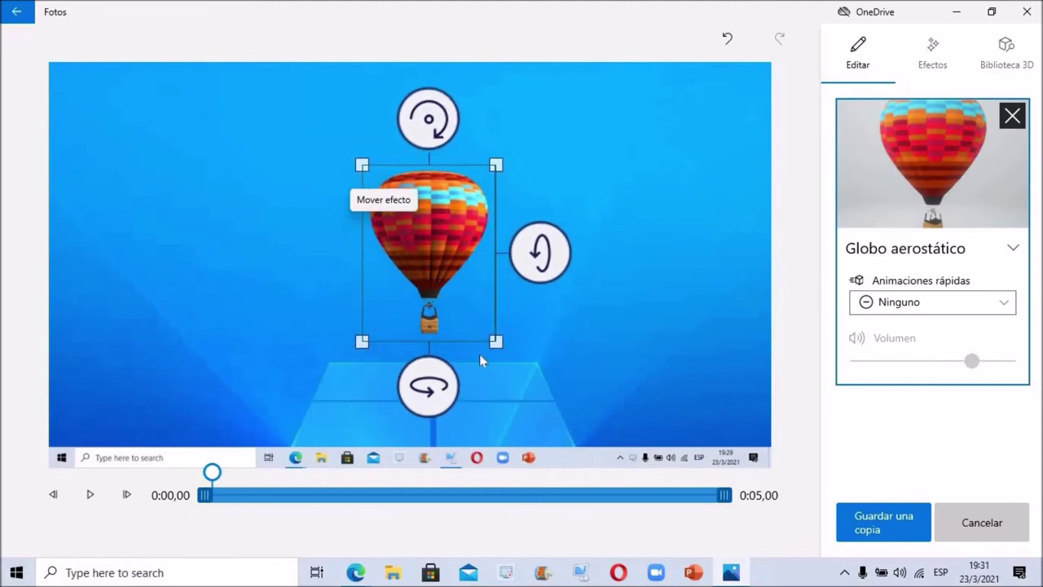
{"action": "left_click_drag", "start_coordinate": [496, 341], "coordinate": [516, 370]}
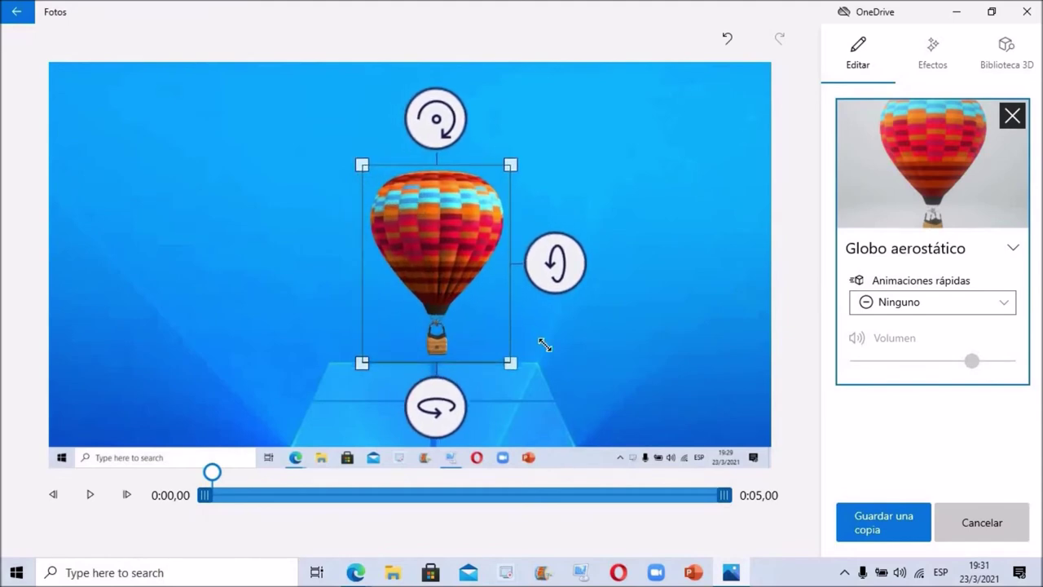
{"action": "left_click_drag", "start_coordinate": [486, 304], "coordinate": [480, 292]}
{"action": "left_click", "coordinate": [659, 354]}
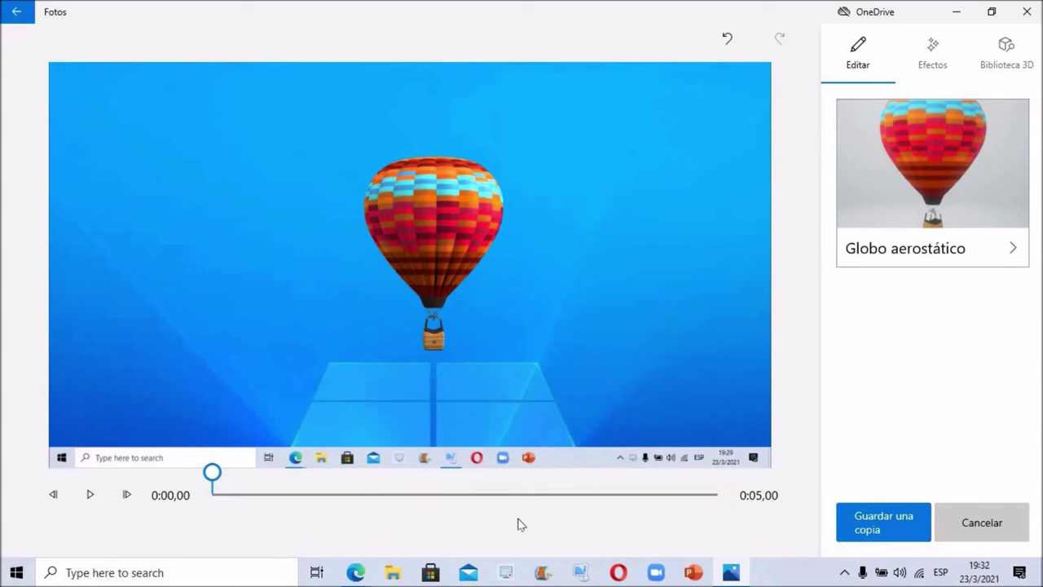
{"action": "left_click", "coordinate": [578, 572]}
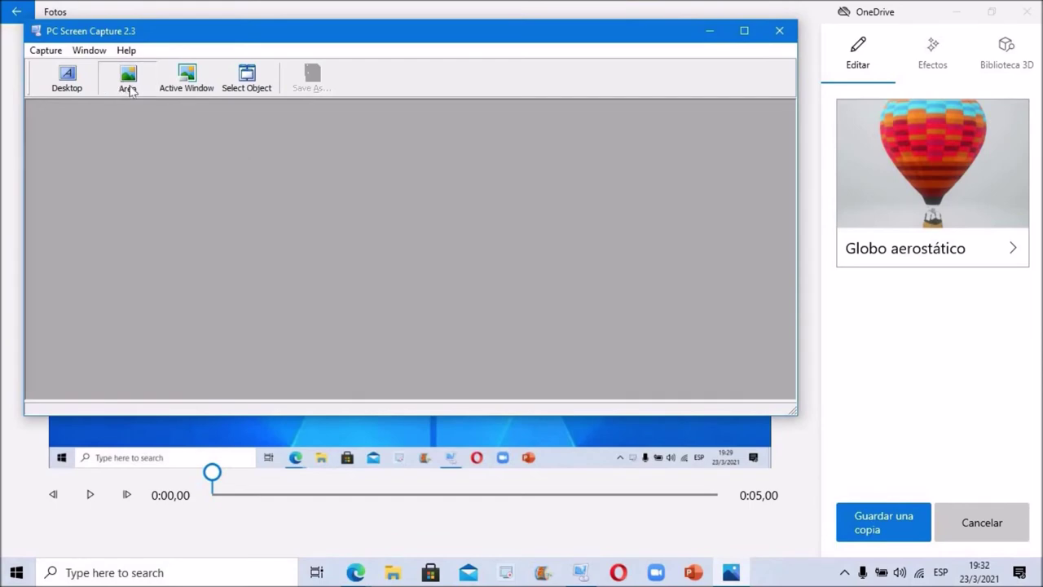
Capture the area around the balloon and save it to the Desktop as 'HOT AIR BALLON'.
{"action": "left_click", "coordinate": [126, 82]}
{"action": "left_click_drag", "start_coordinate": [281, 141], "coordinate": [579, 375]}
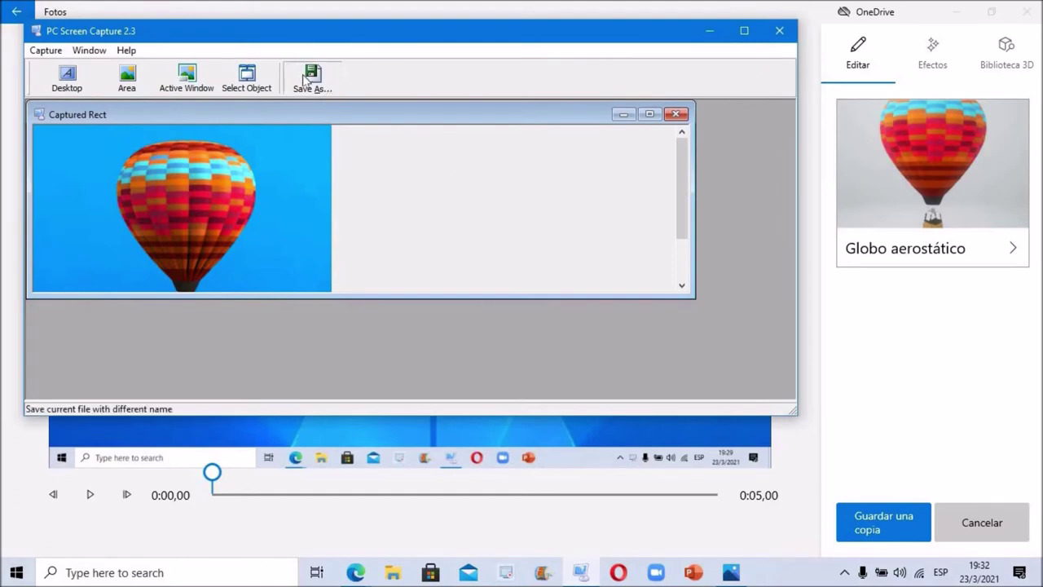
{"action": "left_click", "coordinate": [307, 84]}
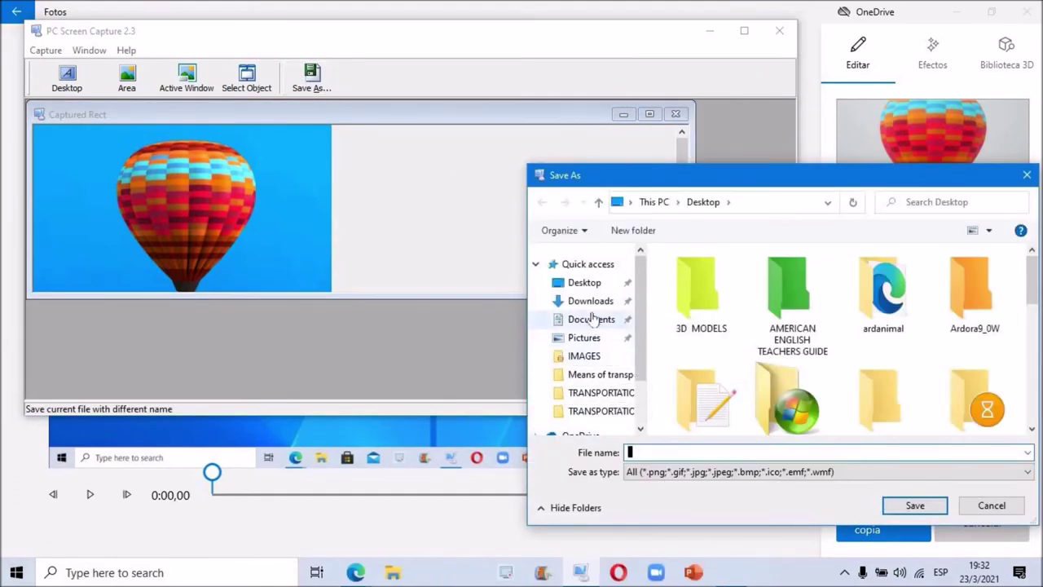
{"action": "left_click", "coordinate": [661, 453]}
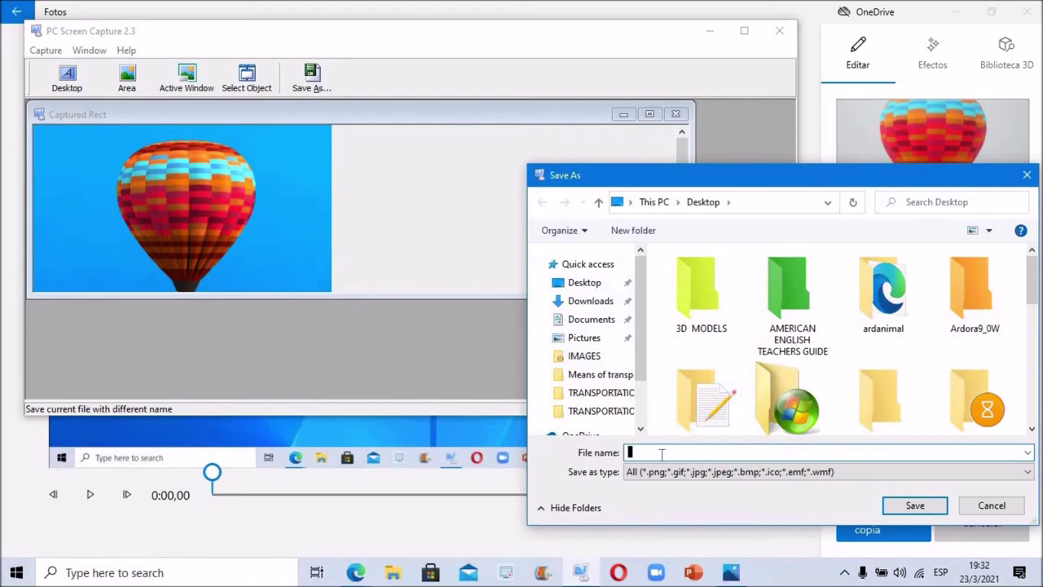
{"action": "type", "text": "HOT"}
{"action": "type", "text": " AIR BALLON"}
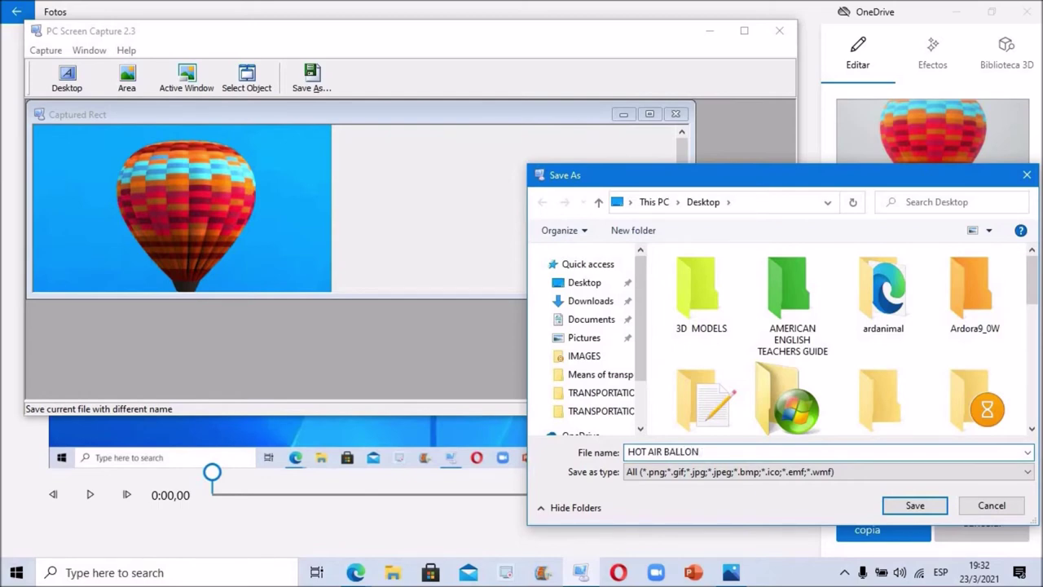
{"action": "mouse_move", "coordinate": [583, 282]}
{"action": "left_click", "coordinate": [928, 505]}
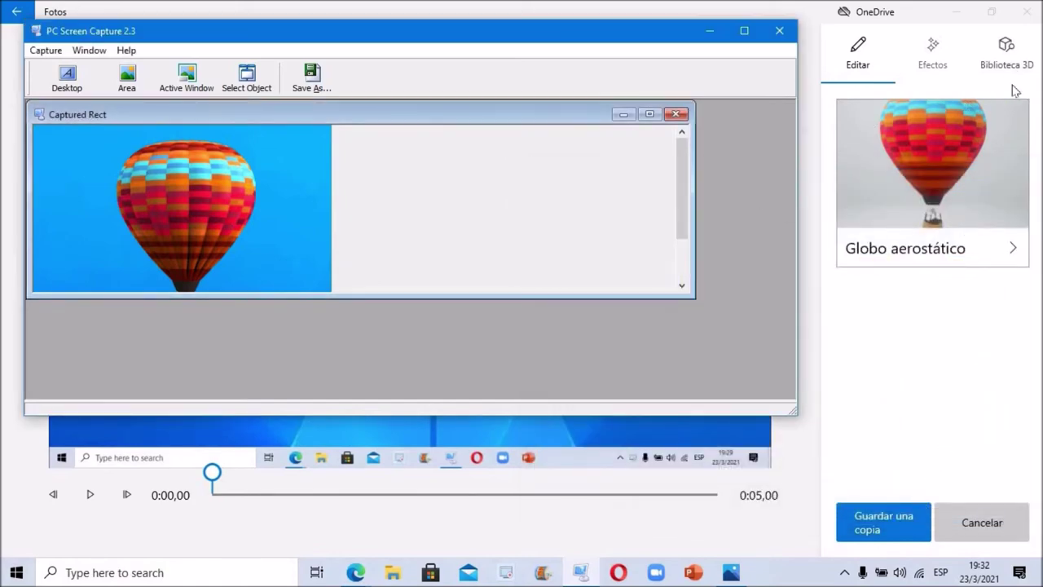
Remove the balloon effect and add the Coche de policía model from the Coches y vehículos 3D library.
{"action": "left_click", "coordinate": [1016, 121]}
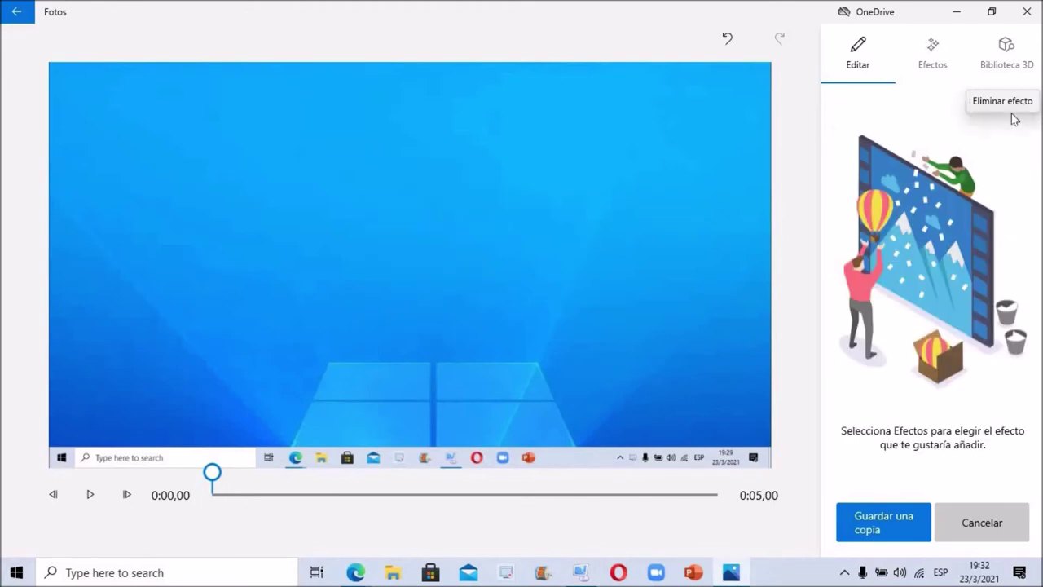
{"action": "left_click", "coordinate": [1006, 50]}
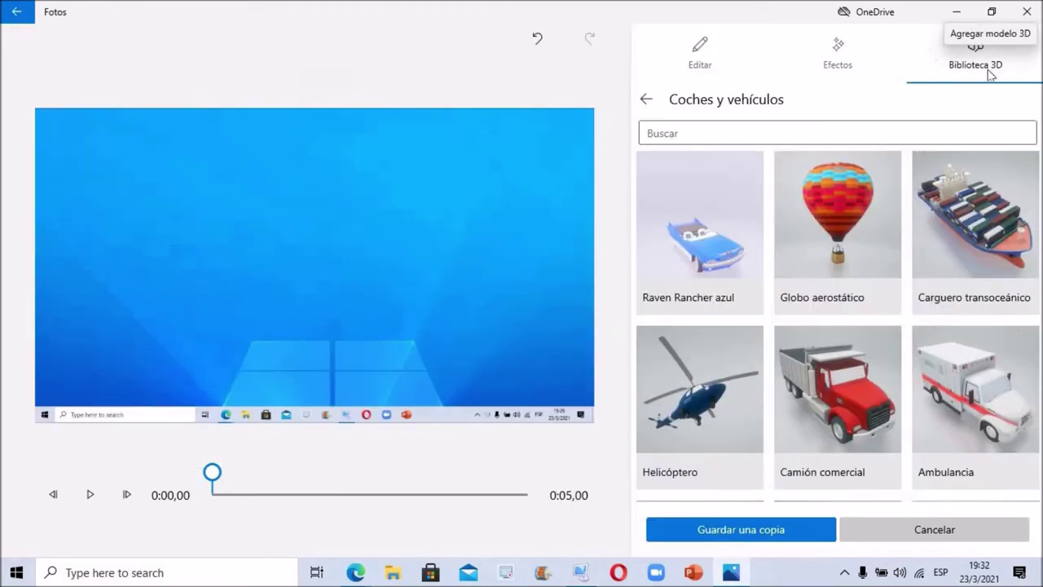
{"action": "scroll", "coordinate": [840, 261], "scroll_direction": "down", "scroll_amount": 3}
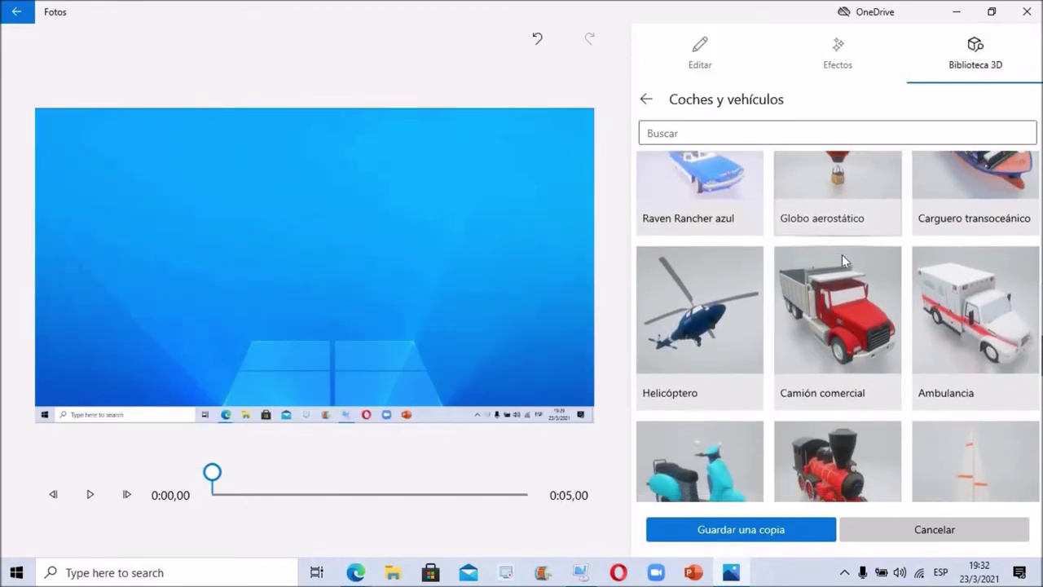
{"action": "scroll", "coordinate": [832, 291], "scroll_direction": "down", "scroll_amount": 2}
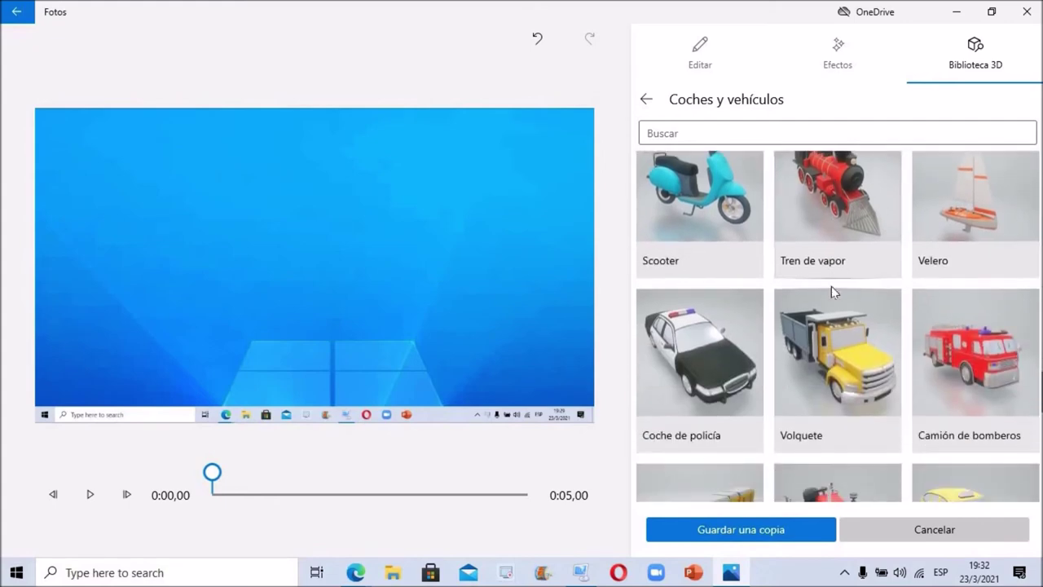
{"action": "left_click", "coordinate": [700, 365]}
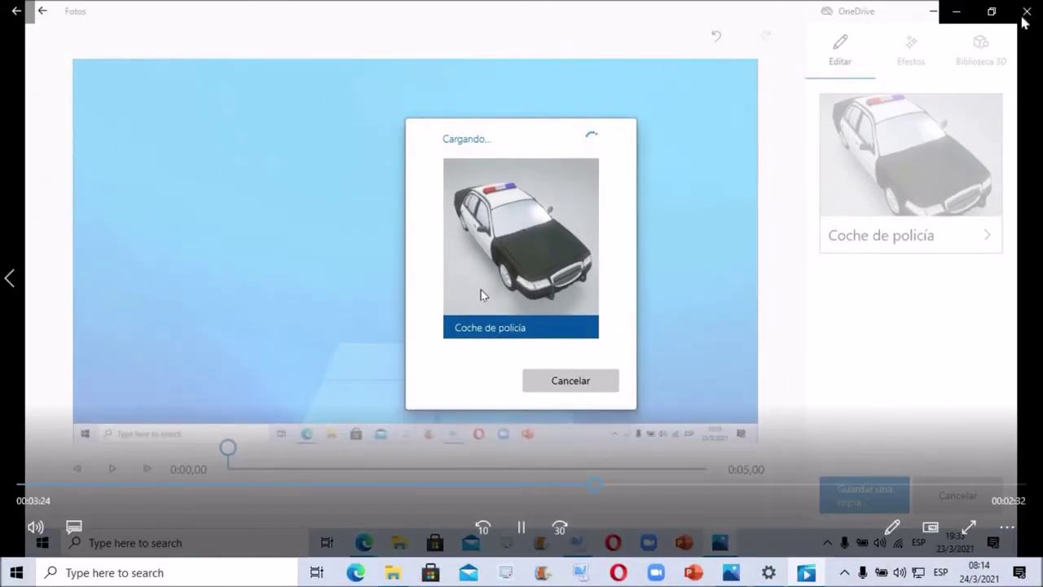
Close the Films & TV player showing the OBTENCIÓN DE LAS IMÁGENES recording.
{"action": "left_click", "coordinate": [1028, 15]}
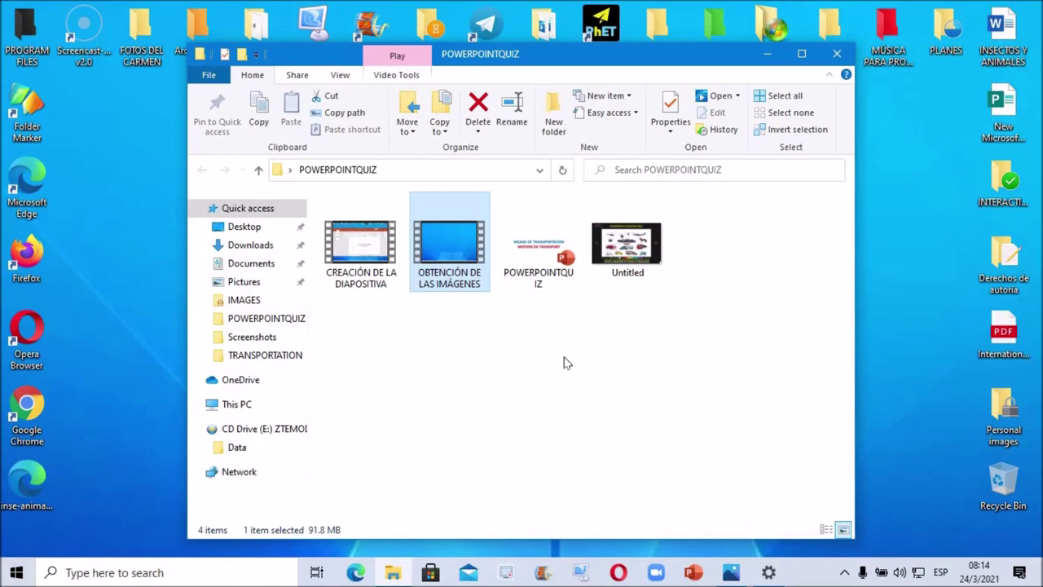
Open POWERPOINTQUIZ.pptx from File Explorer in PowerPoint.
{"action": "left_click", "coordinate": [554, 259]}
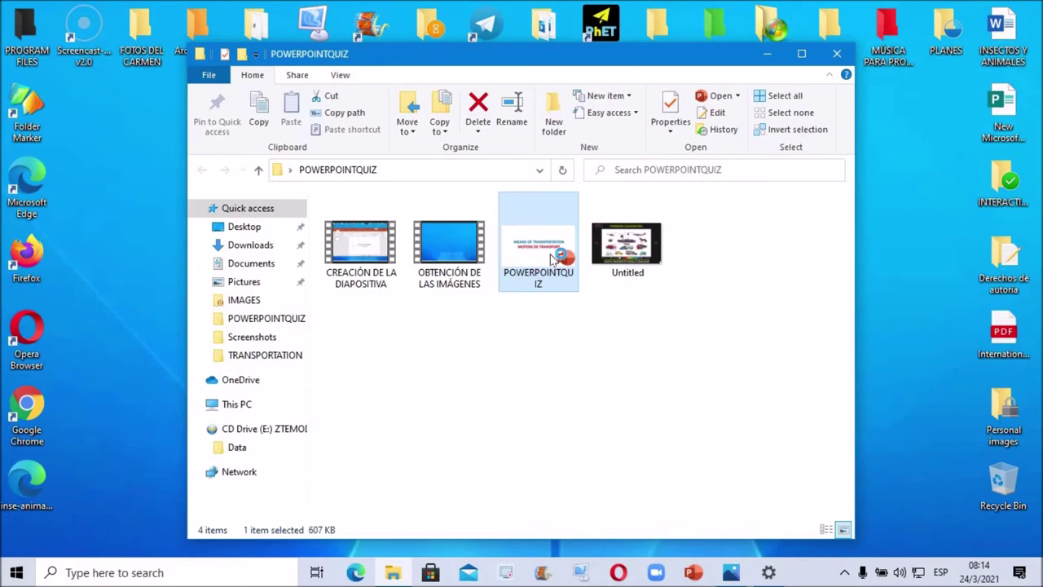
{"action": "double_click", "coordinate": [552, 257]}
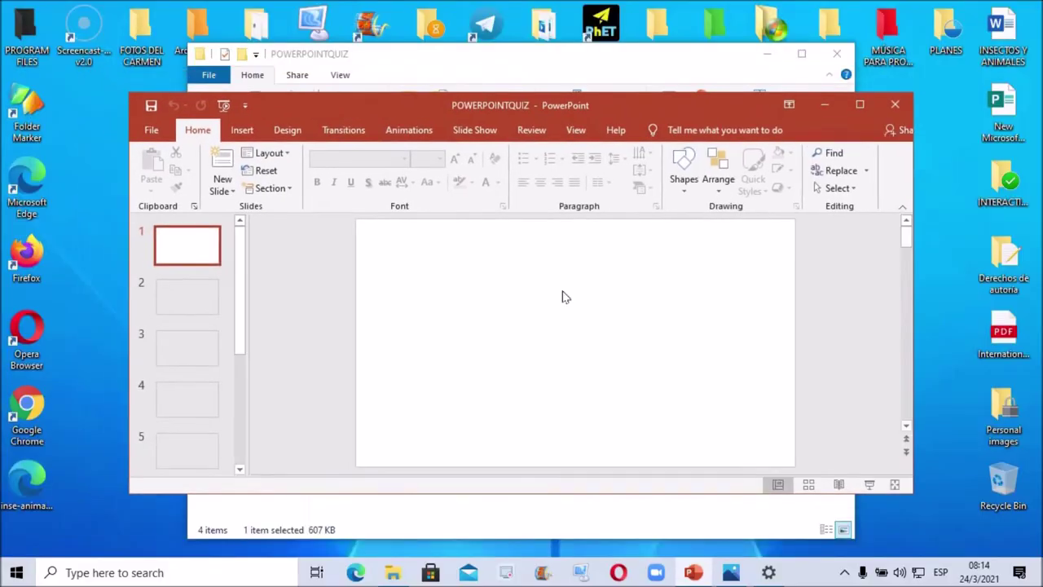
Maximize the PowerPoint window and scroll through the nine slide thumbnails and back to the top.
{"action": "left_click", "coordinate": [860, 105]}
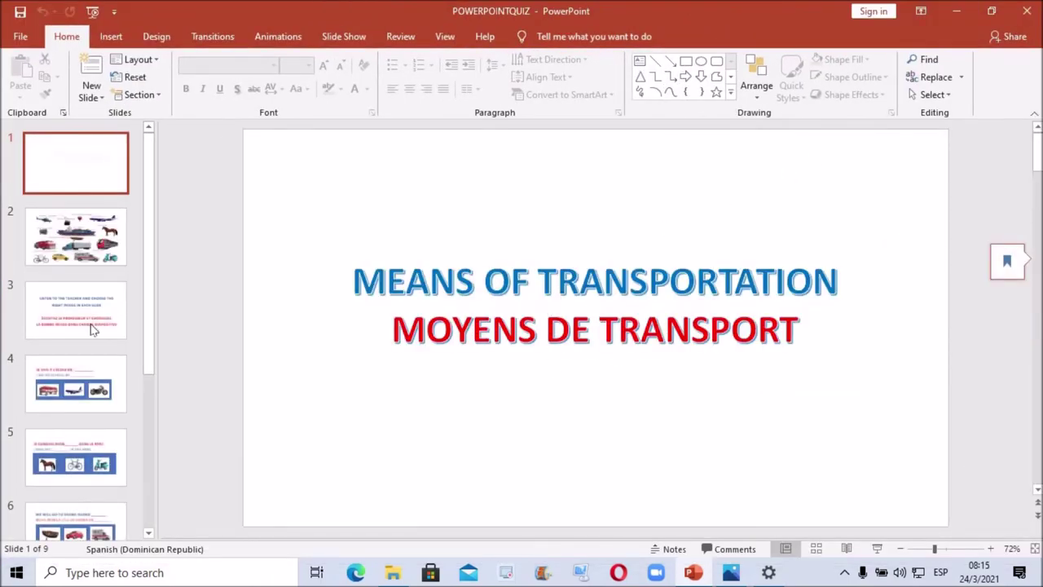
{"action": "scroll", "coordinate": [92, 366], "scroll_direction": "down", "scroll_amount": 2}
{"action": "scroll", "coordinate": [98, 395], "scroll_direction": "down", "scroll_amount": 1}
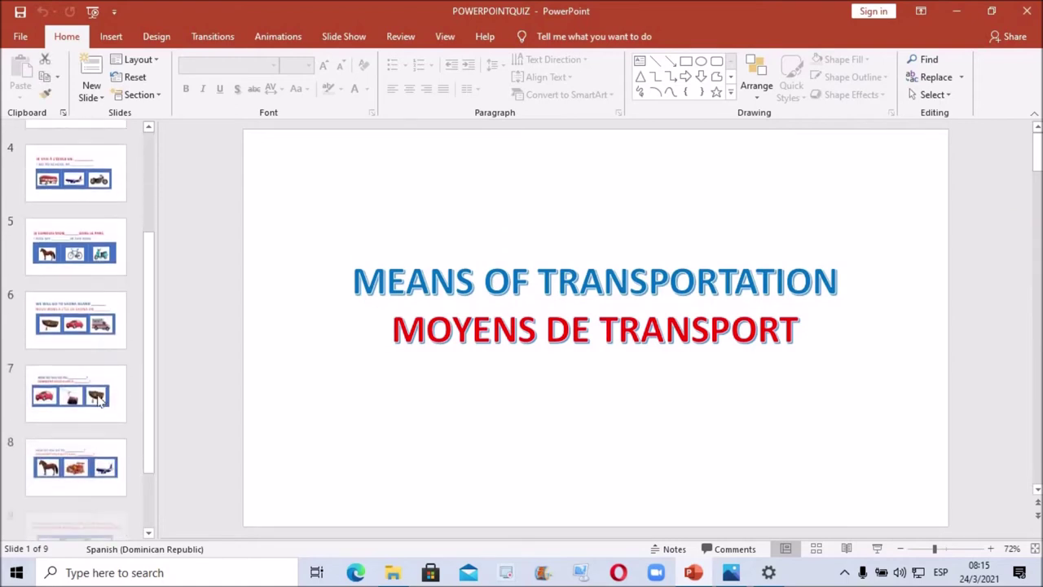
{"action": "scroll", "coordinate": [102, 440], "scroll_direction": "down", "scroll_amount": 1}
{"action": "scroll", "coordinate": [119, 491], "scroll_direction": "up", "scroll_amount": 2}
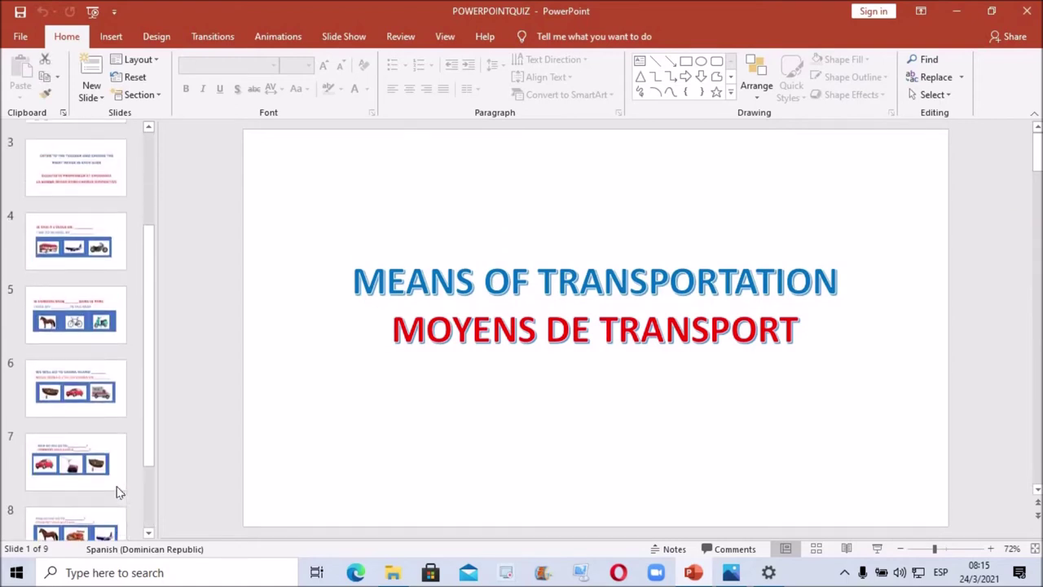
{"action": "scroll", "coordinate": [118, 491], "scroll_direction": "up", "scroll_amount": 2}
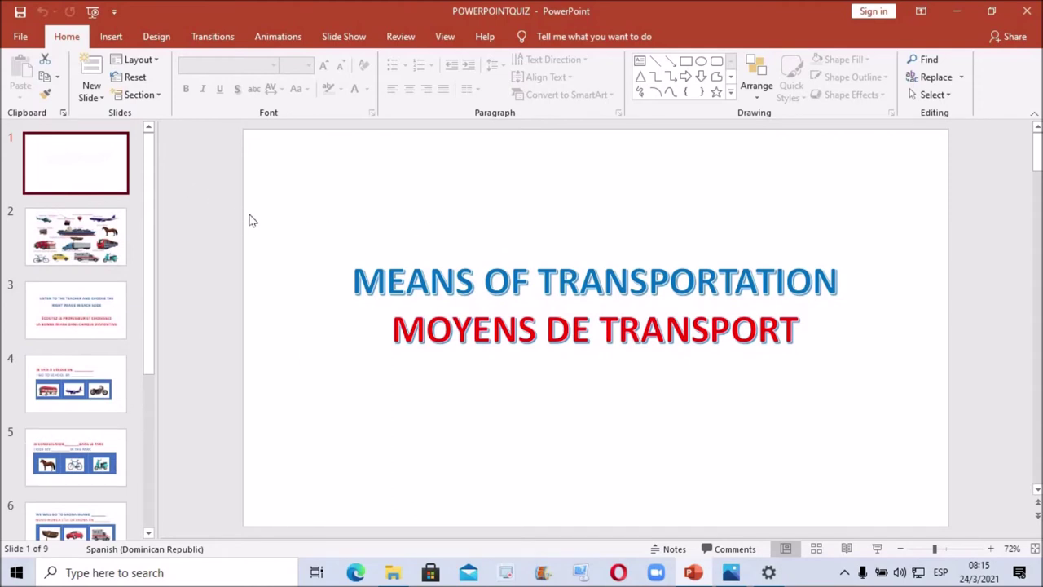
In Set Up Slide Show, leave 'Loop continuously until Esc' checked and confirm with OK.
{"action": "left_click", "coordinate": [344, 36]}
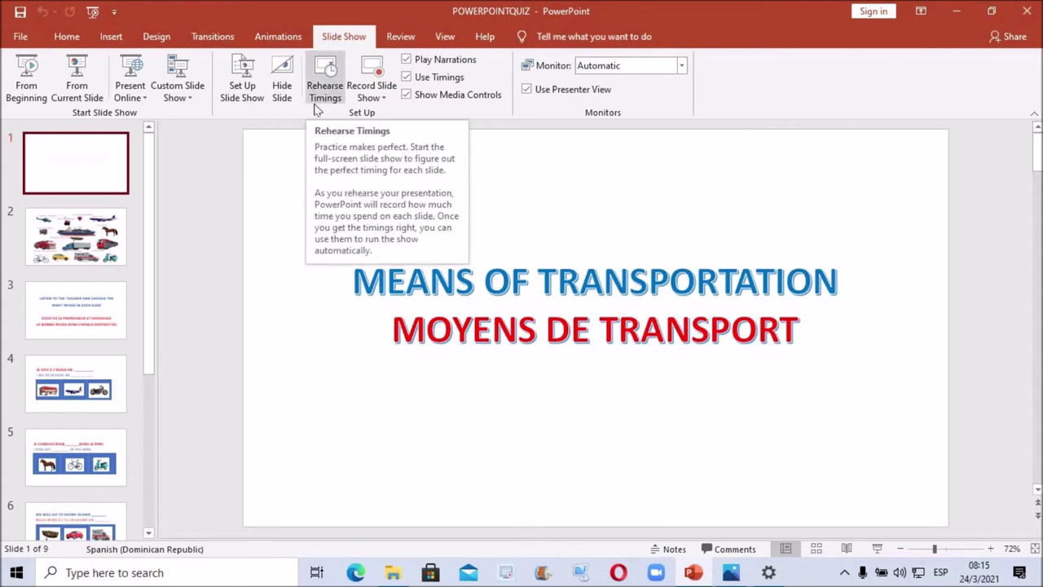
{"action": "left_click", "coordinate": [238, 94]}
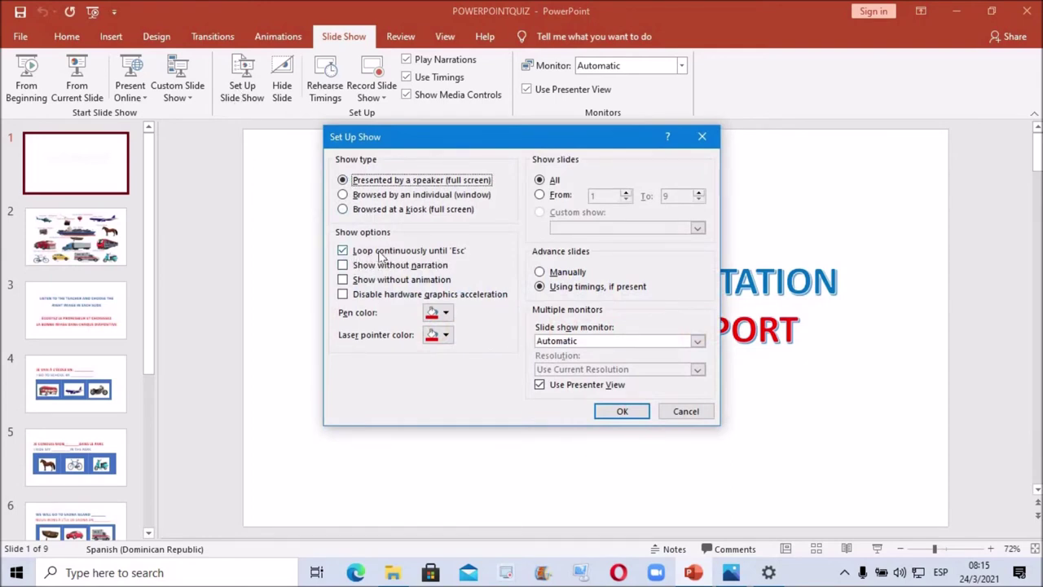
{"action": "left_click", "coordinate": [343, 251]}
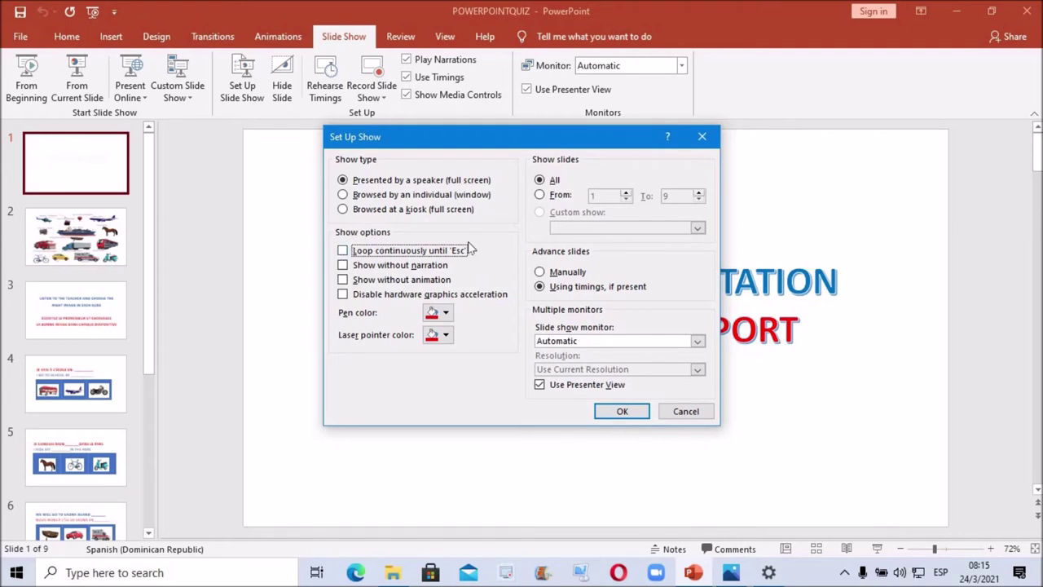
{"action": "left_click", "coordinate": [342, 251]}
{"action": "left_click", "coordinate": [623, 411]}
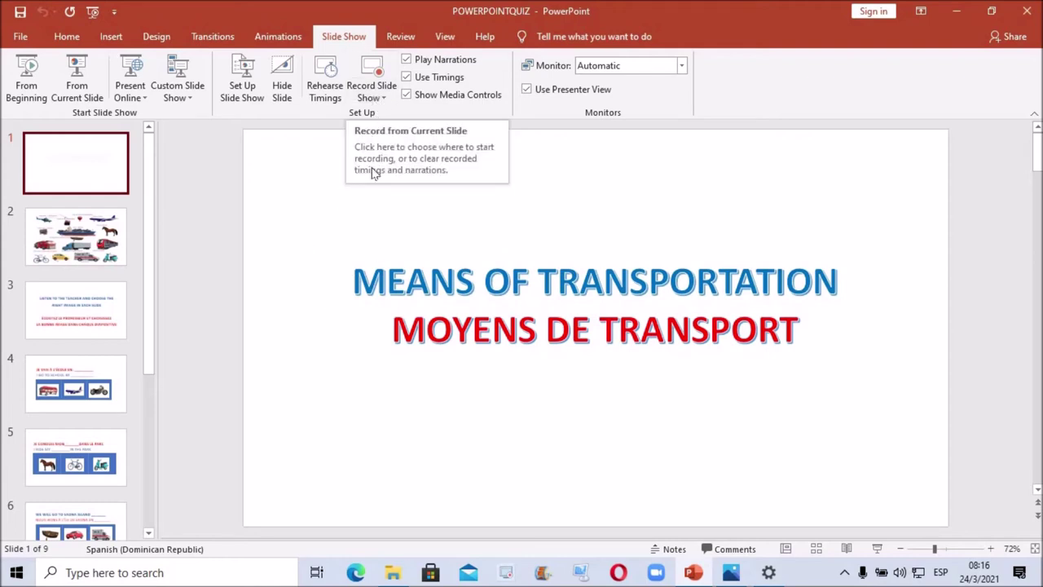
Start Record Slide Show from the beginning, opening the recorder on slide 1.
{"action": "left_click", "coordinate": [361, 94]}
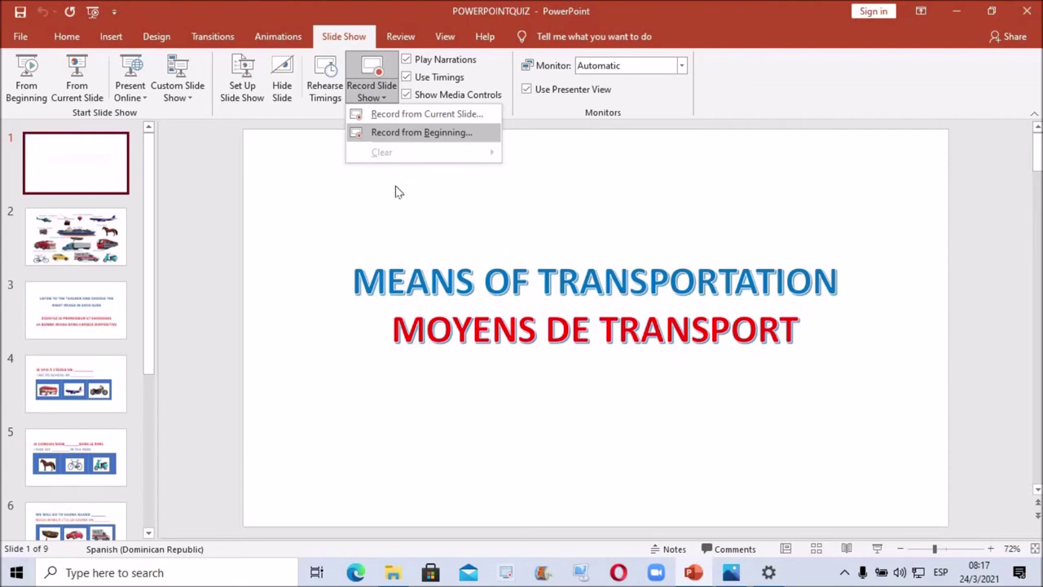
{"action": "left_click", "coordinate": [403, 132]}
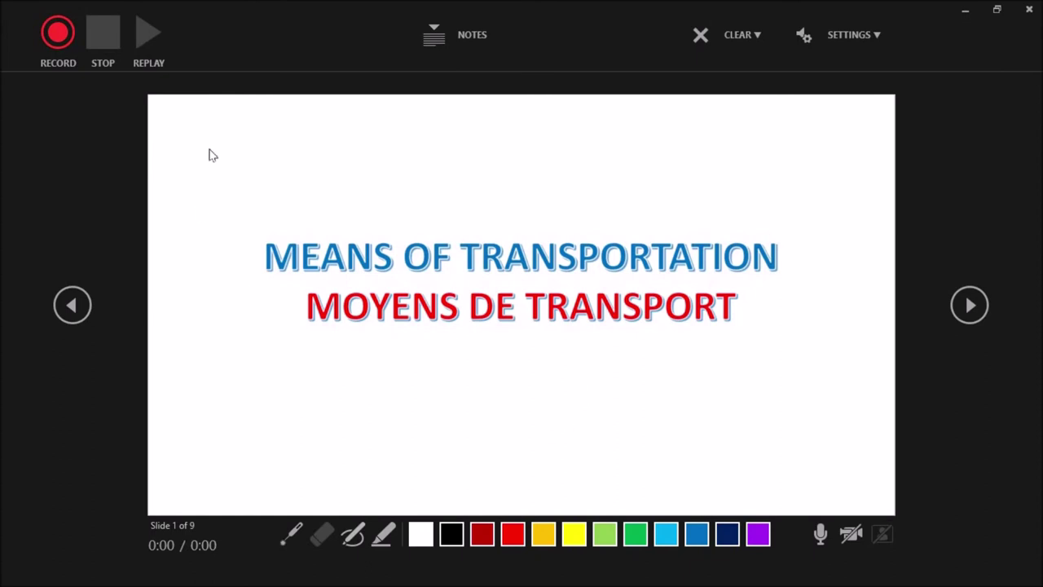
Start the narrated recording and advance to slide 2, the bilingual vehicle vocabulary slide.
{"action": "left_click", "coordinate": [63, 50]}
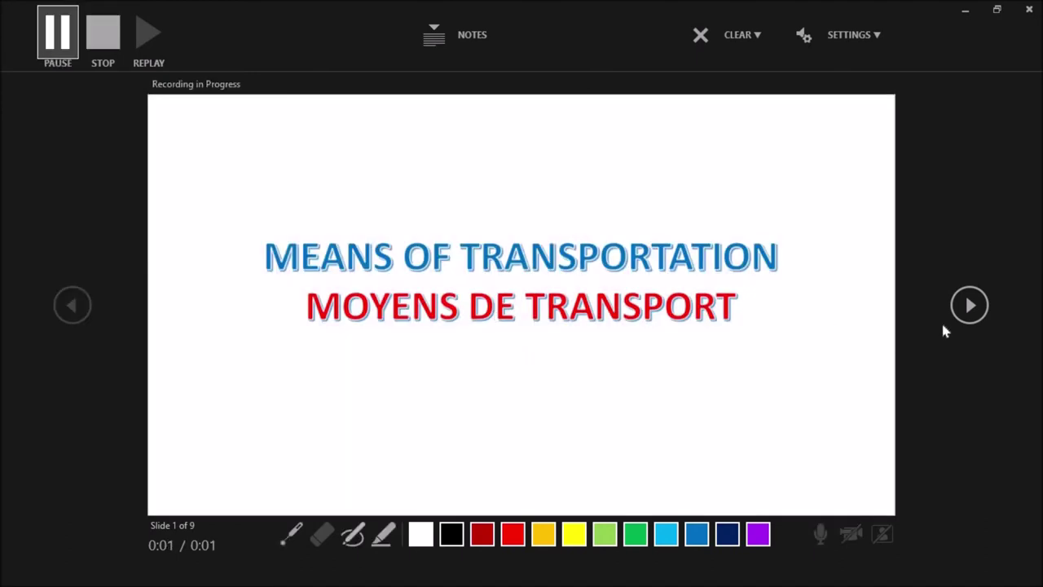
{"action": "left_click", "coordinate": [970, 305]}
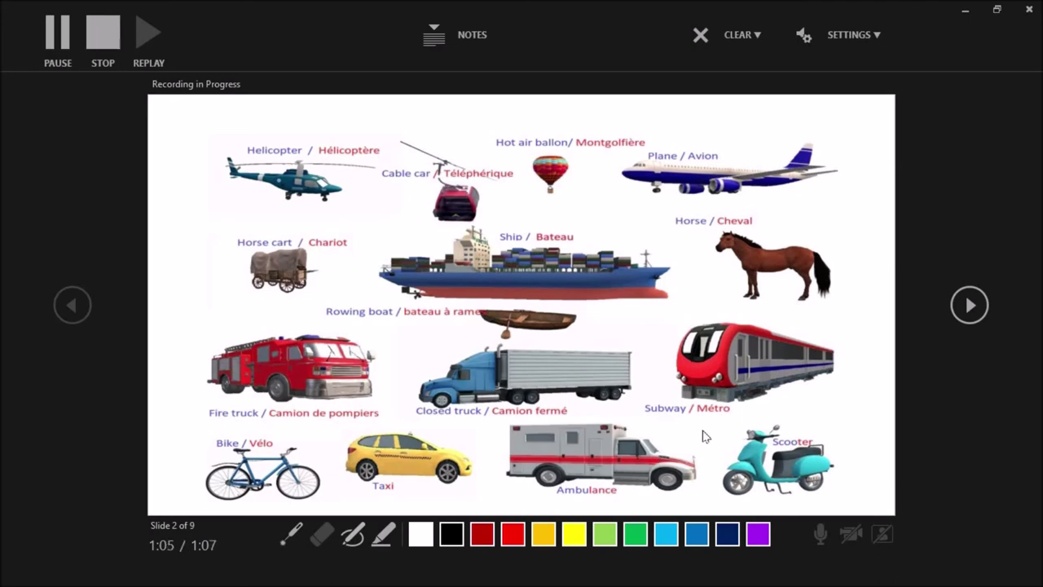
Advance the recording through the listening instructions slide to the first quiz question.
{"action": "left_click", "coordinate": [970, 305]}
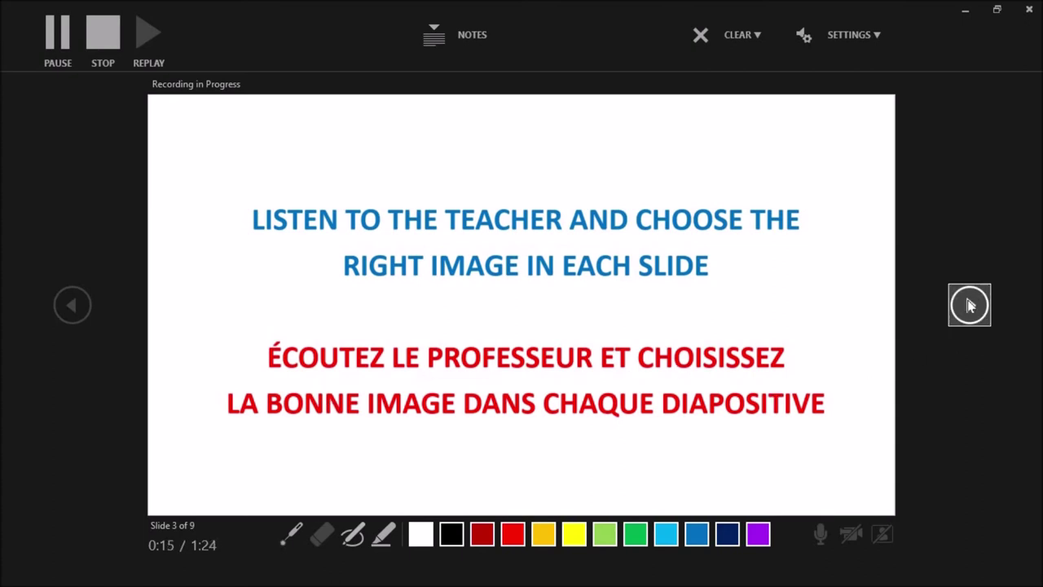
{"action": "left_click", "coordinate": [970, 305]}
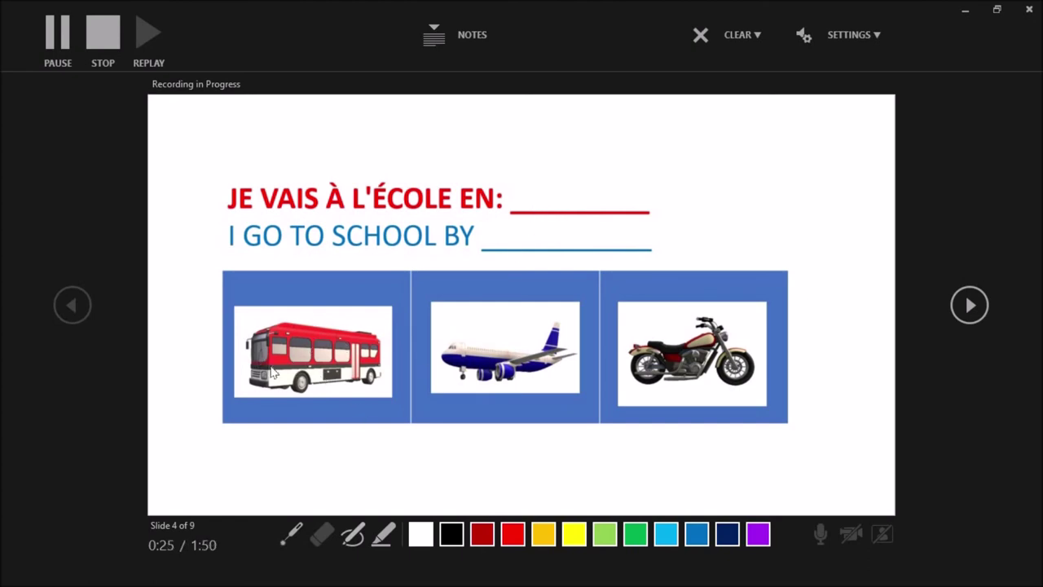
Switch to an orange highlighter and draw an X over the bus picture as the answer.
{"action": "left_click", "coordinate": [383, 534]}
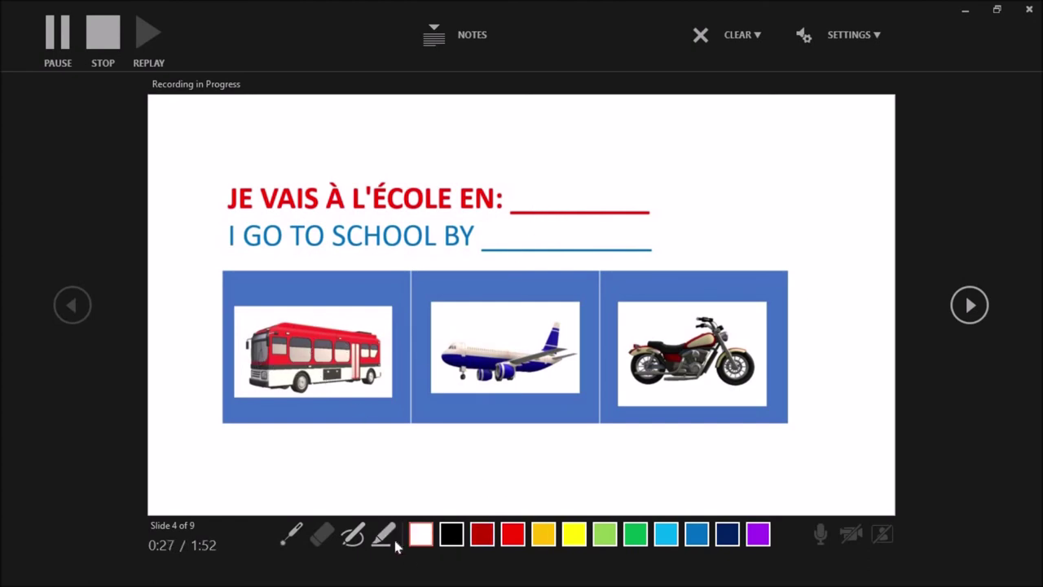
{"action": "left_click", "coordinate": [353, 534]}
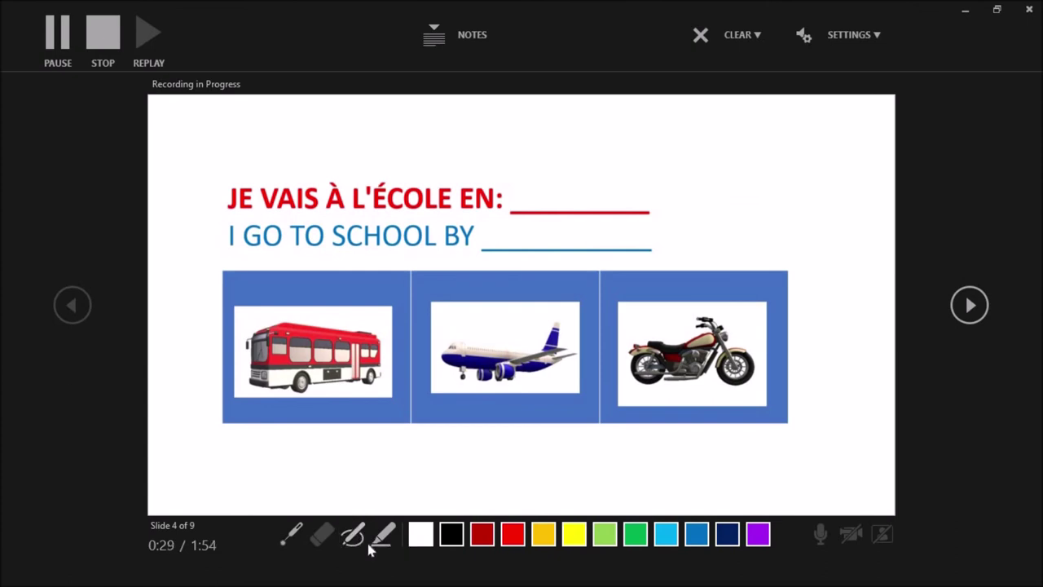
{"action": "left_click", "coordinate": [381, 535]}
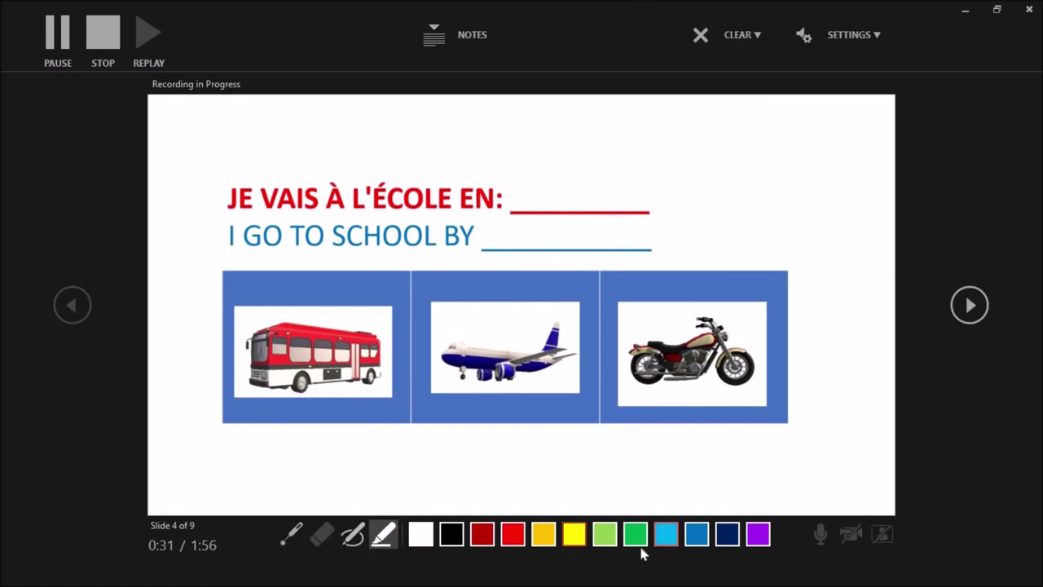
{"action": "left_click", "coordinate": [544, 540]}
{"action": "left_click_drag", "start_coordinate": [267, 331], "coordinate": [359, 391]}
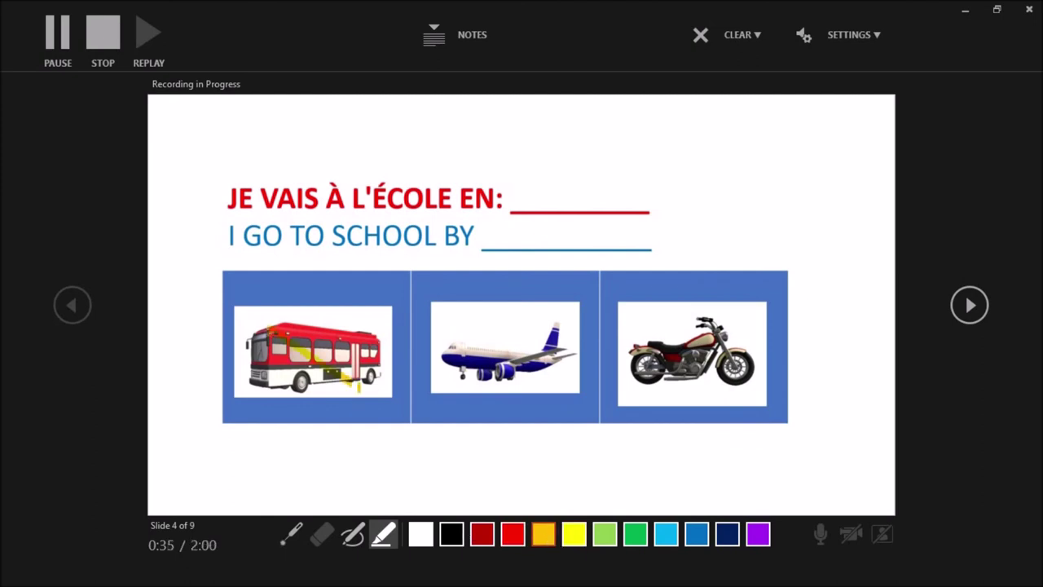
{"action": "left_click_drag", "start_coordinate": [359, 326], "coordinate": [272, 397]}
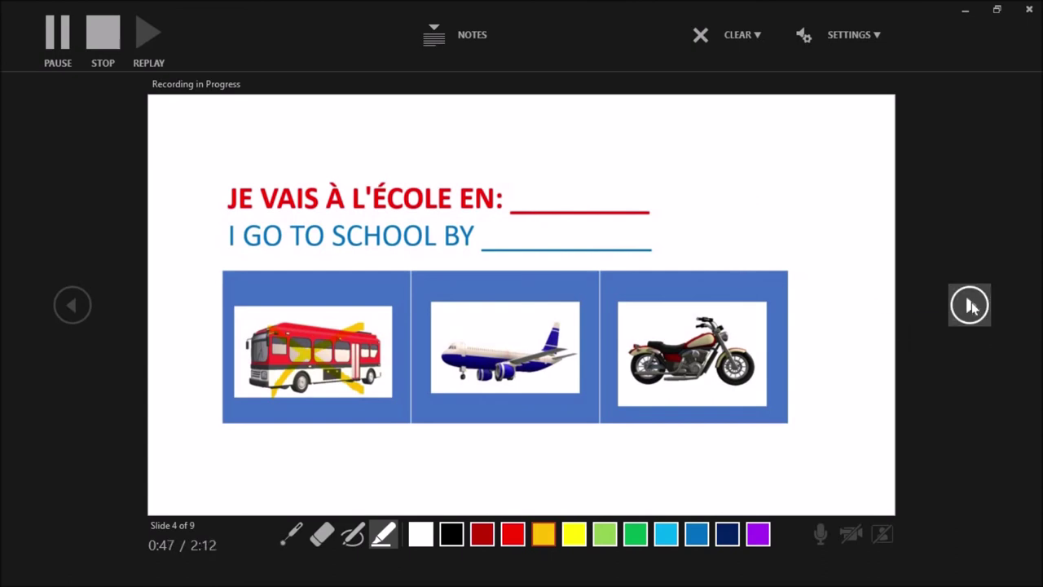
Move to slide 5, highlight an X over the bicycle, then continue to the Saona Island slide.
{"action": "left_click", "coordinate": [970, 306]}
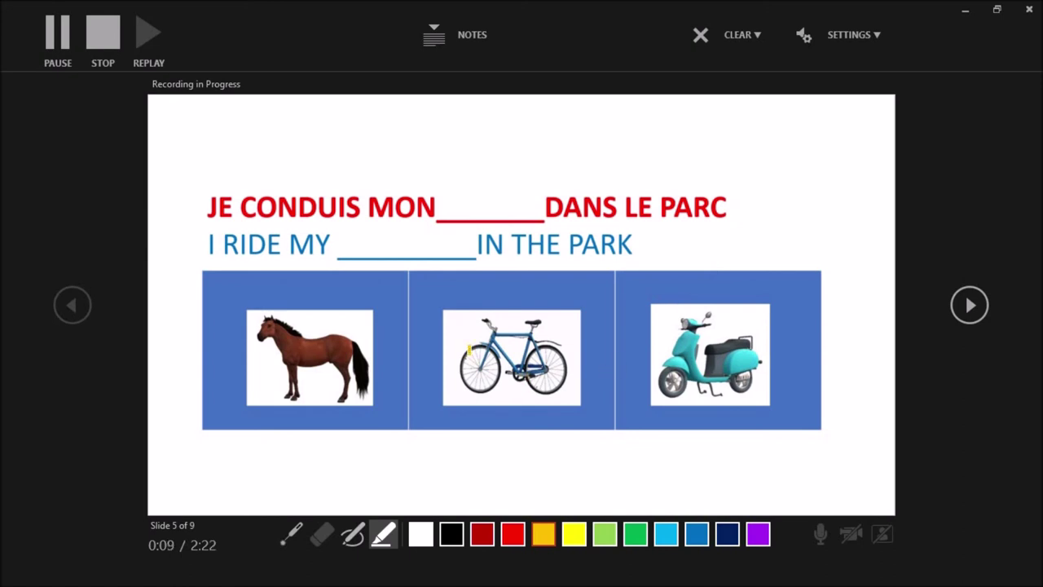
{"action": "left_click_drag", "start_coordinate": [456, 317], "coordinate": [629, 418]}
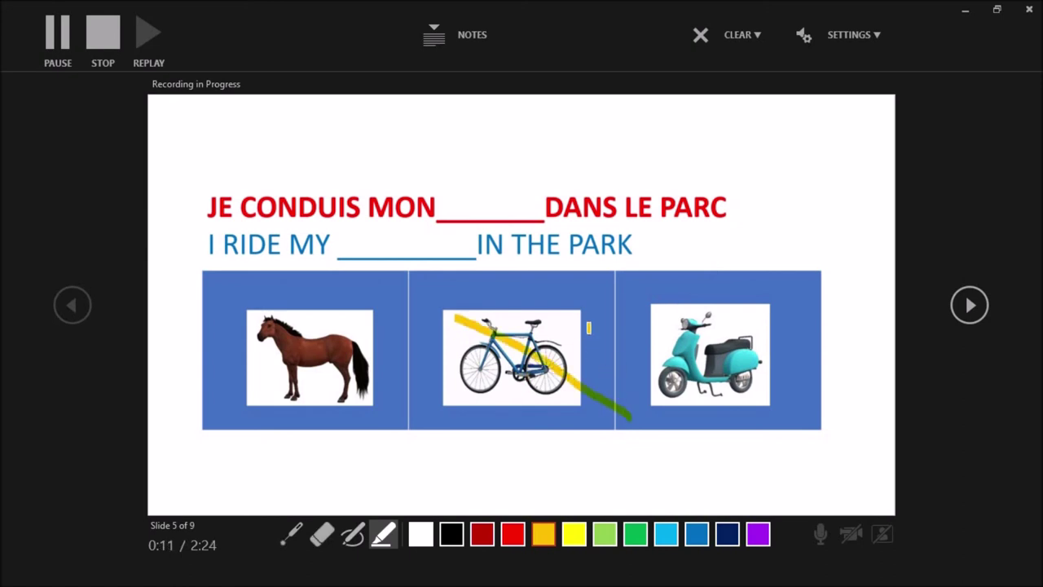
{"action": "left_click_drag", "start_coordinate": [589, 326], "coordinate": [464, 426]}
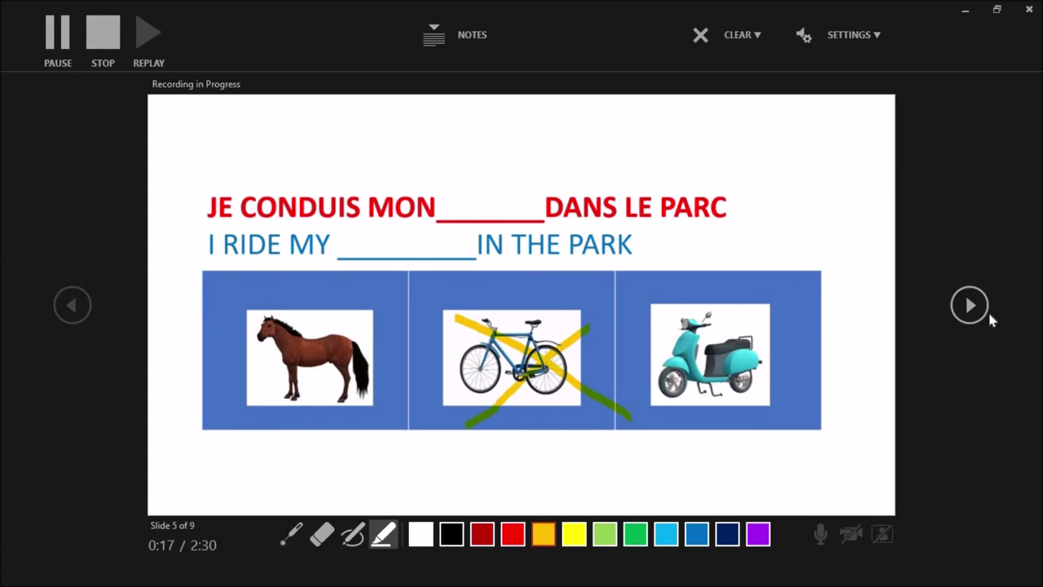
{"action": "left_click", "coordinate": [970, 305]}
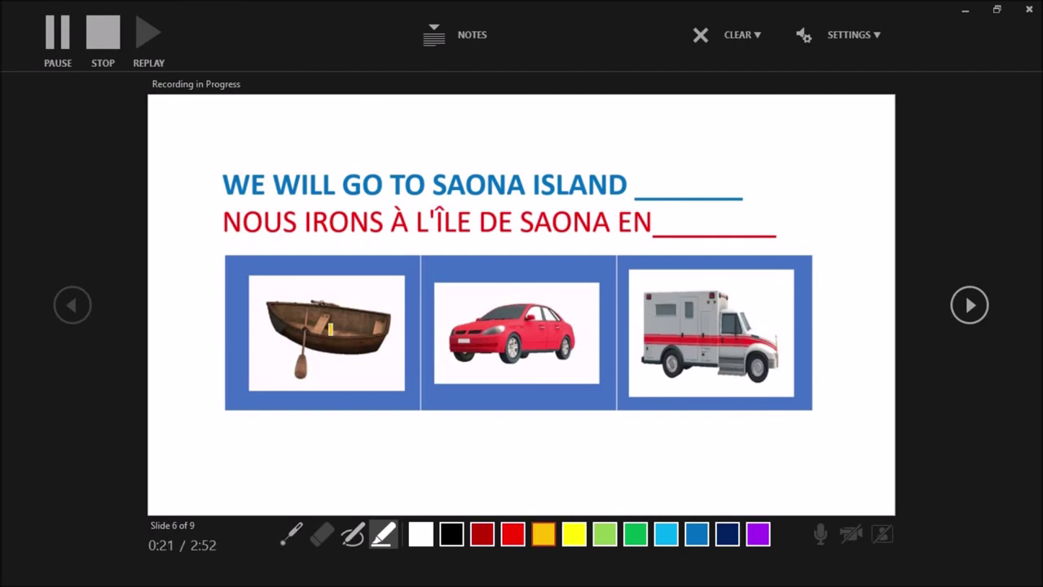
Draw a highlighter X over the rowing boat, then advance to end the narrated recording.
{"action": "left_click_drag", "start_coordinate": [278, 286], "coordinate": [399, 371]}
{"action": "left_click_drag", "start_coordinate": [392, 293], "coordinate": [310, 354]}
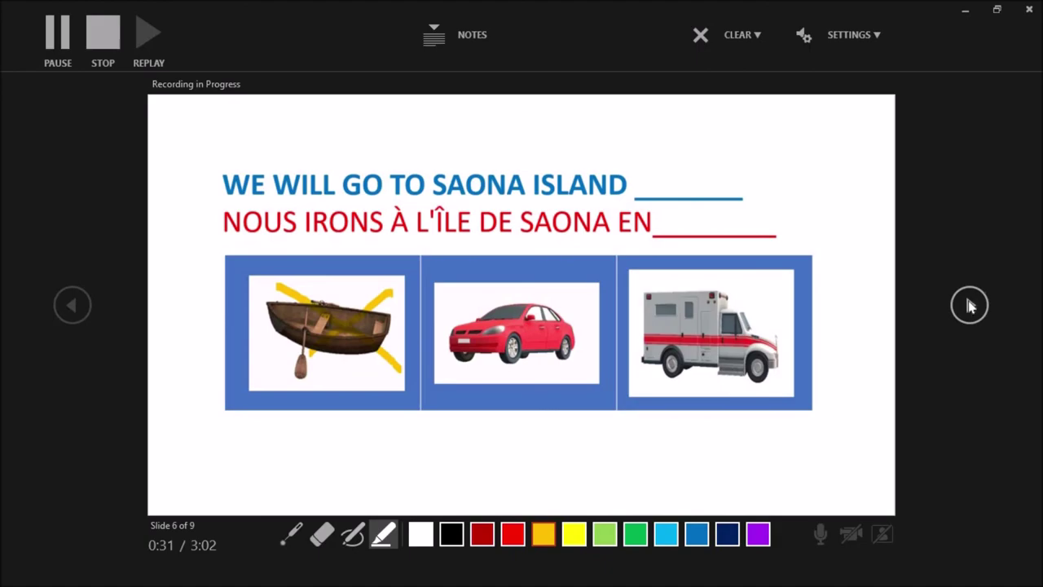
{"action": "left_click", "coordinate": [970, 305]}
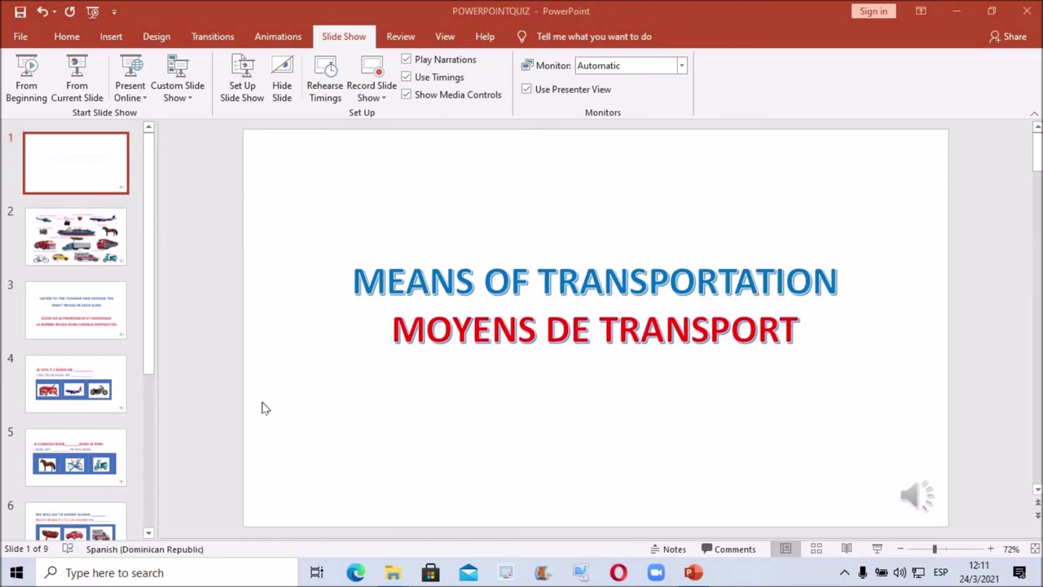
{"action": "scroll", "coordinate": [59, 428], "scroll_direction": "down", "scroll_amount": 1}
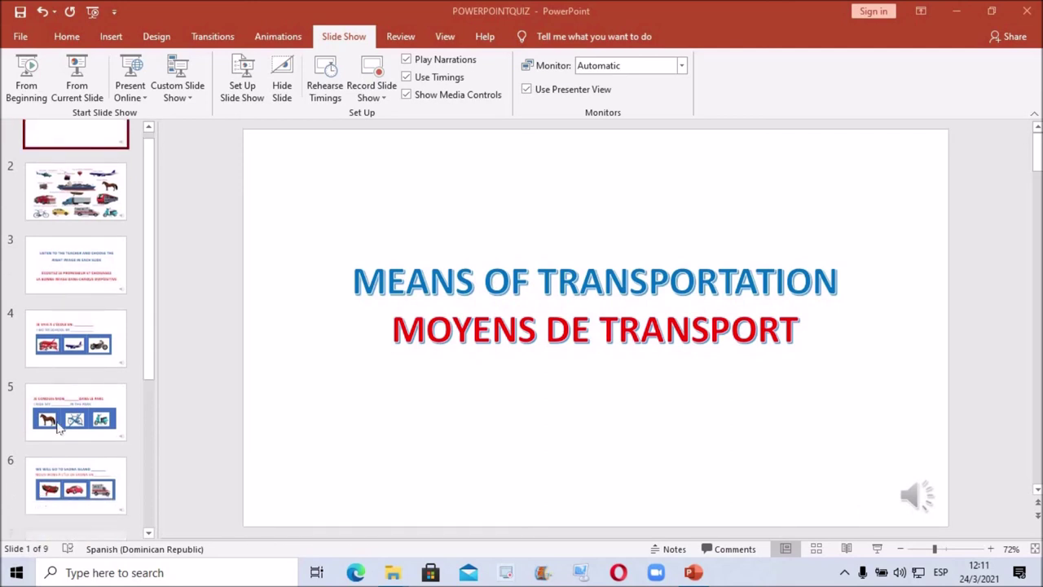
{"action": "scroll", "coordinate": [61, 416], "scroll_direction": "down", "scroll_amount": 2}
{"action": "scroll", "coordinate": [73, 375], "scroll_direction": "down", "scroll_amount": 1}
{"action": "scroll", "coordinate": [75, 370], "scroll_direction": "down", "scroll_amount": 1}
{"action": "scroll", "coordinate": [73, 375], "scroll_direction": "down", "scroll_amount": 1}
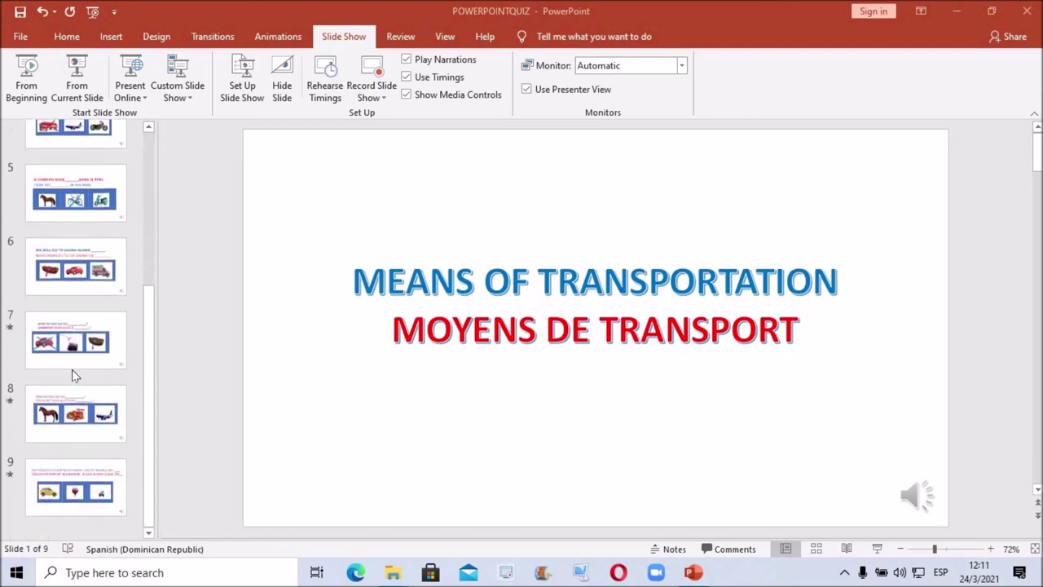
{"action": "scroll", "coordinate": [59, 487], "scroll_direction": "up", "scroll_amount": 2}
{"action": "scroll", "coordinate": [59, 487], "scroll_direction": "up", "scroll_amount": 3}
{"action": "scroll", "coordinate": [59, 486], "scroll_direction": "up", "scroll_amount": 1}
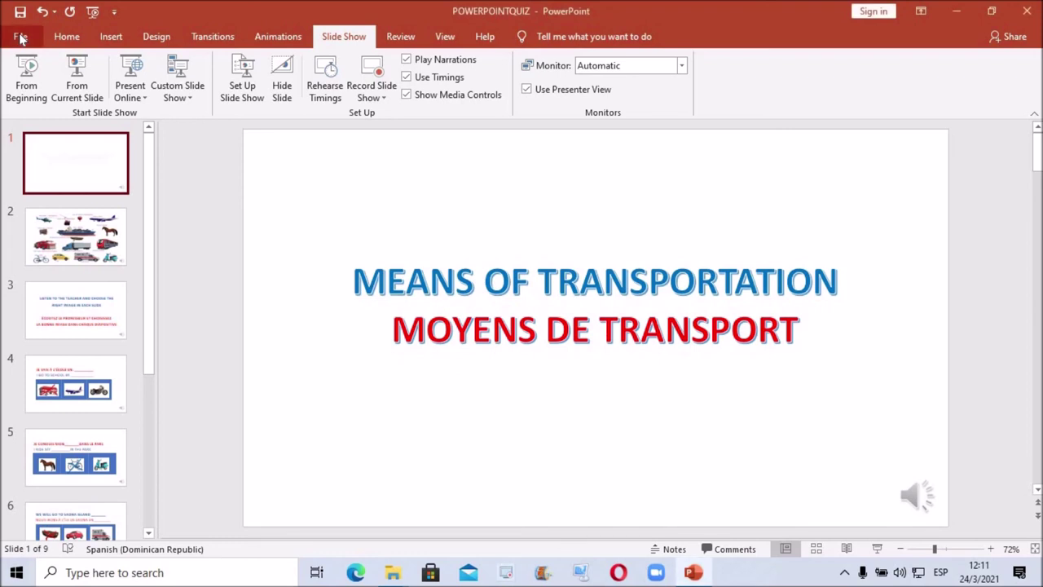
Export the presentation as the MPEG-4 video POWERPOINTQUIZ, saved to the Desktop.
{"action": "left_click", "coordinate": [20, 38]}
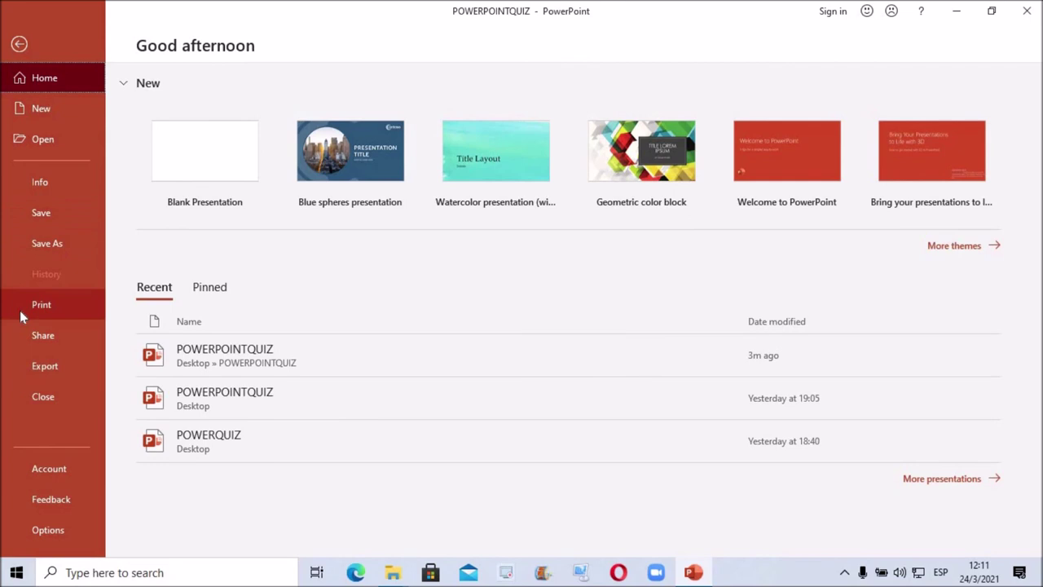
{"action": "left_click", "coordinate": [48, 367]}
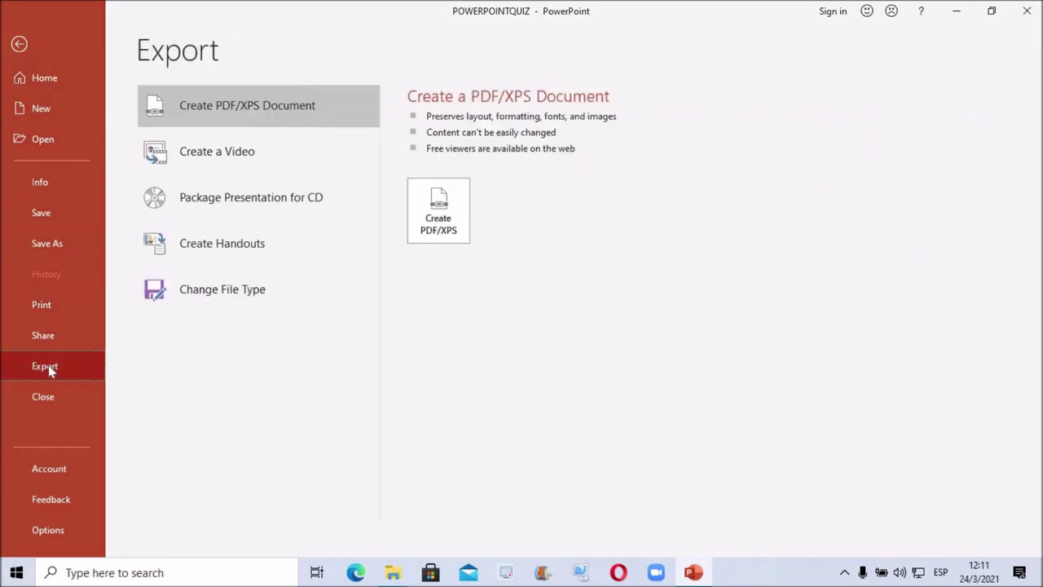
{"action": "left_click", "coordinate": [208, 163]}
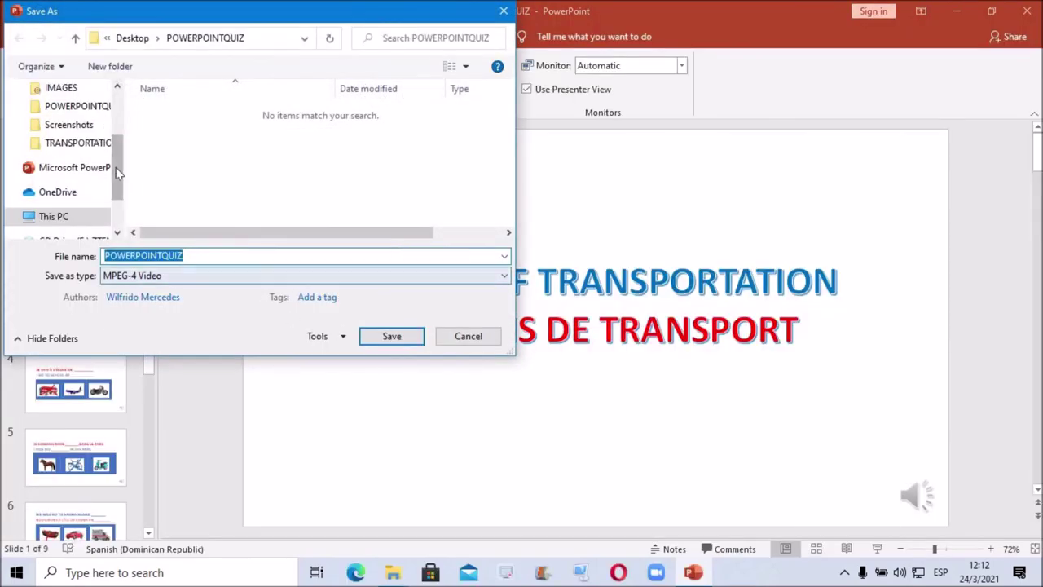
{"action": "scroll", "coordinate": [91, 153], "scroll_direction": "up", "scroll_amount": 1}
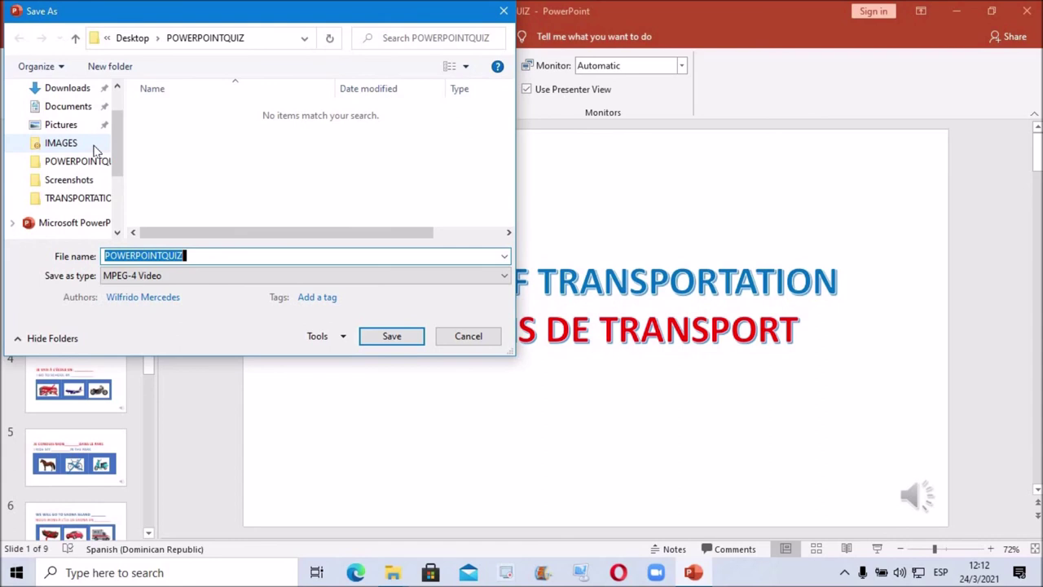
{"action": "scroll", "coordinate": [89, 143], "scroll_direction": "up", "scroll_amount": 1}
{"action": "left_click", "coordinate": [62, 119]}
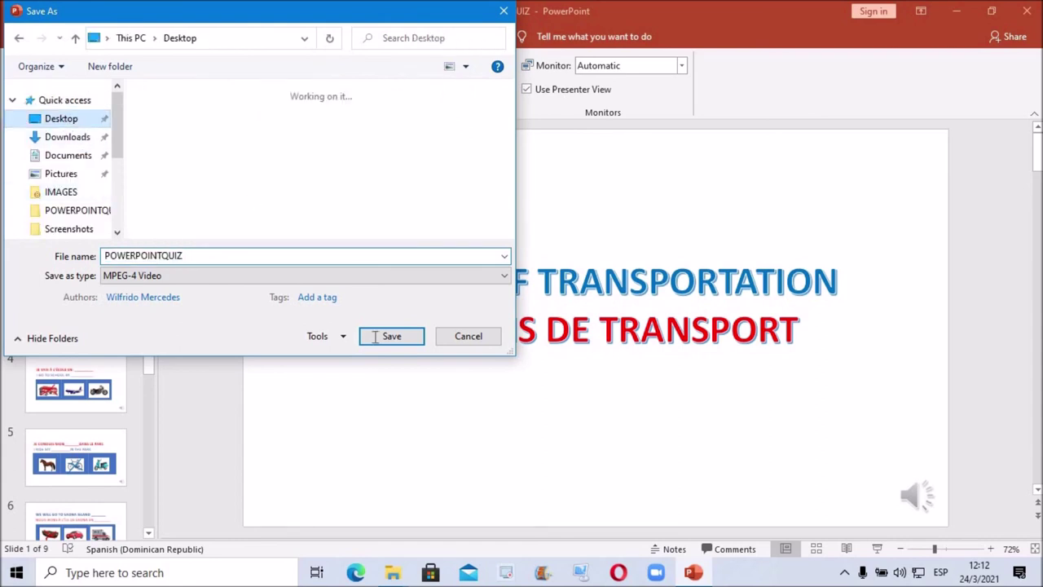
{"action": "left_click", "coordinate": [391, 336]}
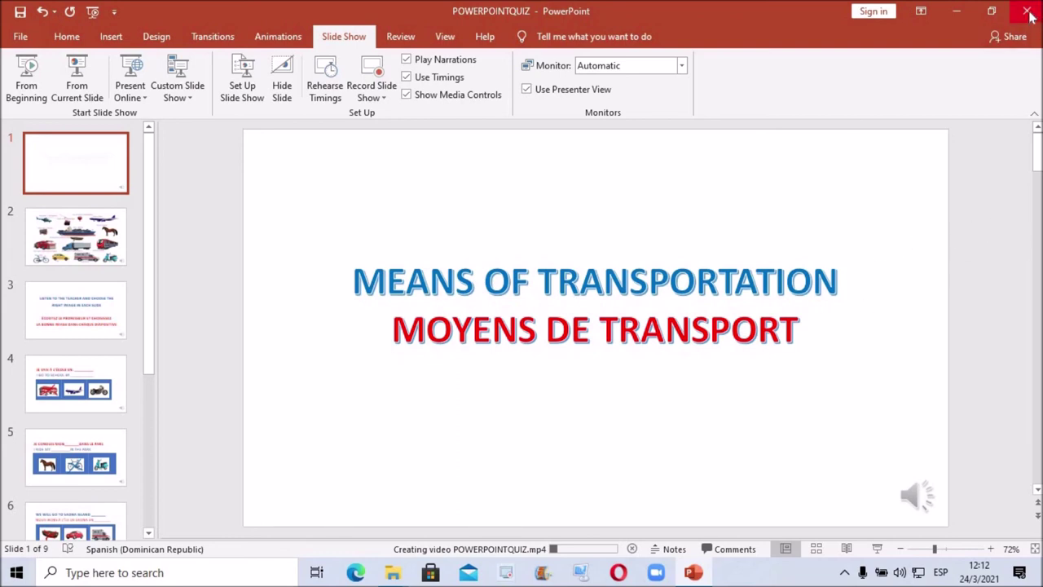
Minimise the PowerPoint window and then the POWERPOINTQUIZ folder window.
{"action": "left_click", "coordinate": [959, 11]}
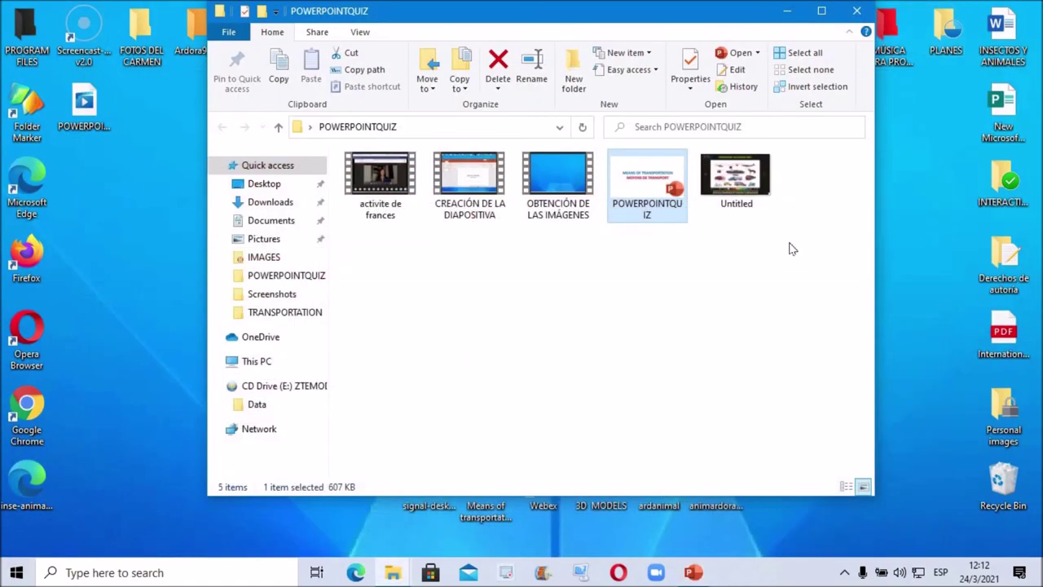
{"action": "left_click", "coordinate": [790, 10]}
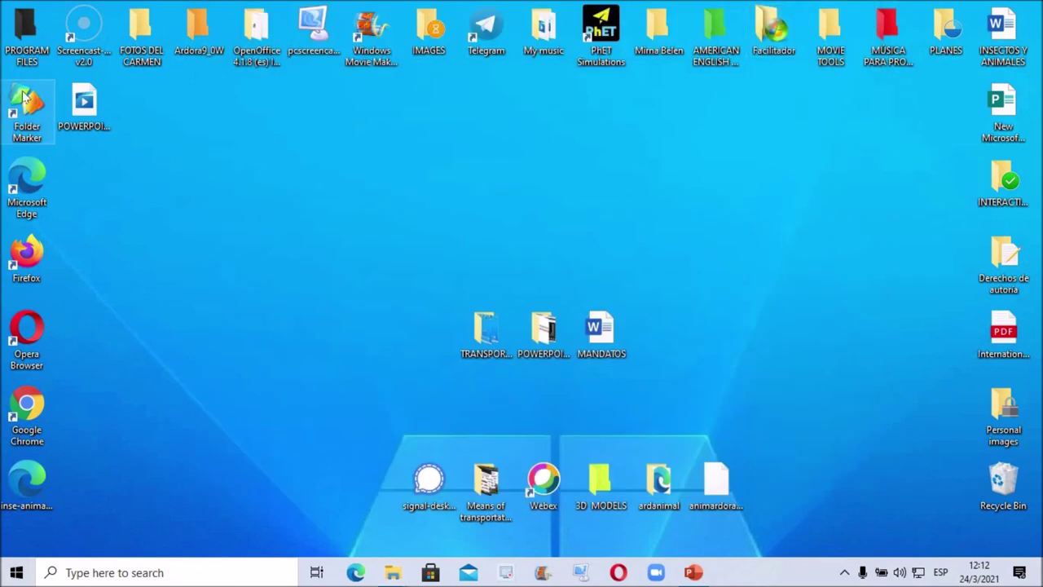